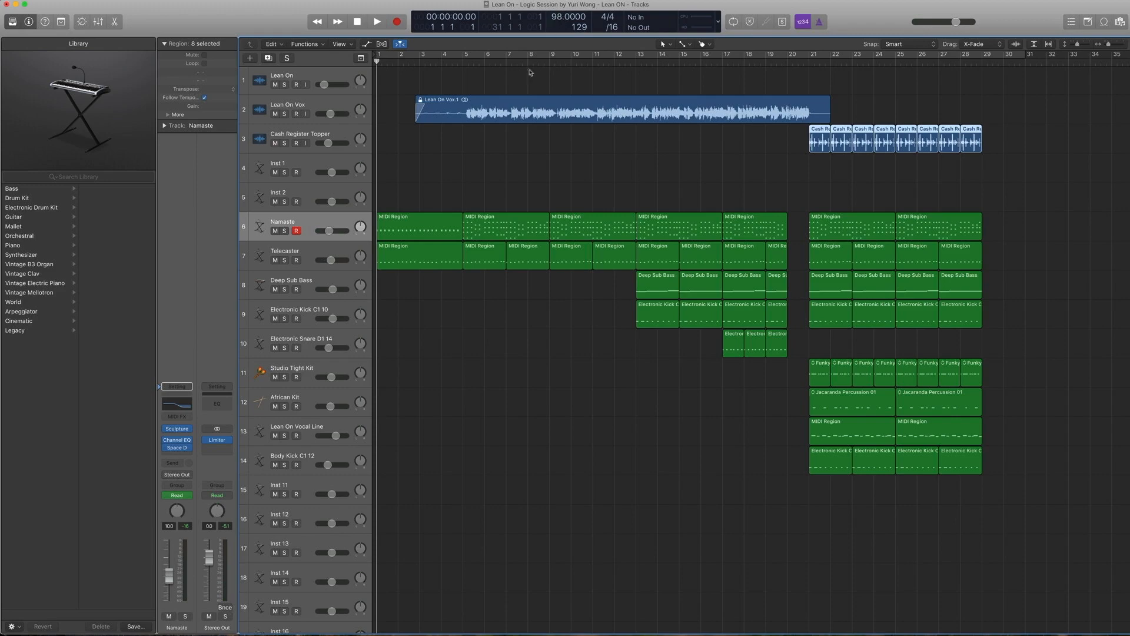
Step: Select the Cash Register Topper regions and play the arrangement from the beginning through the first vocal bars
click(514, 115)
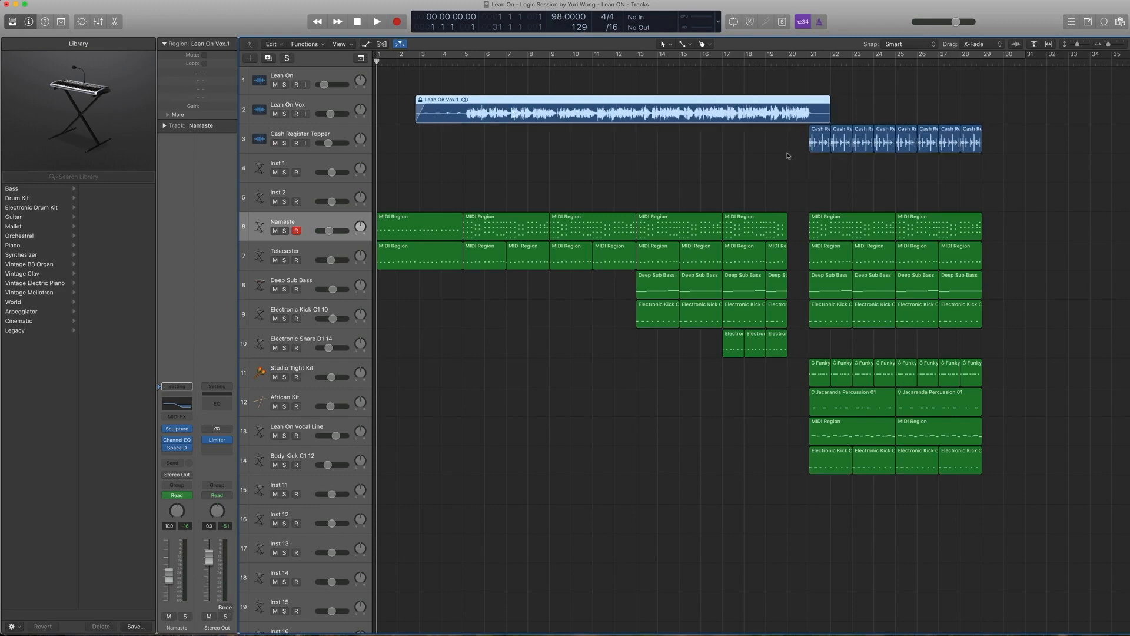
drag(784, 161, 979, 138)
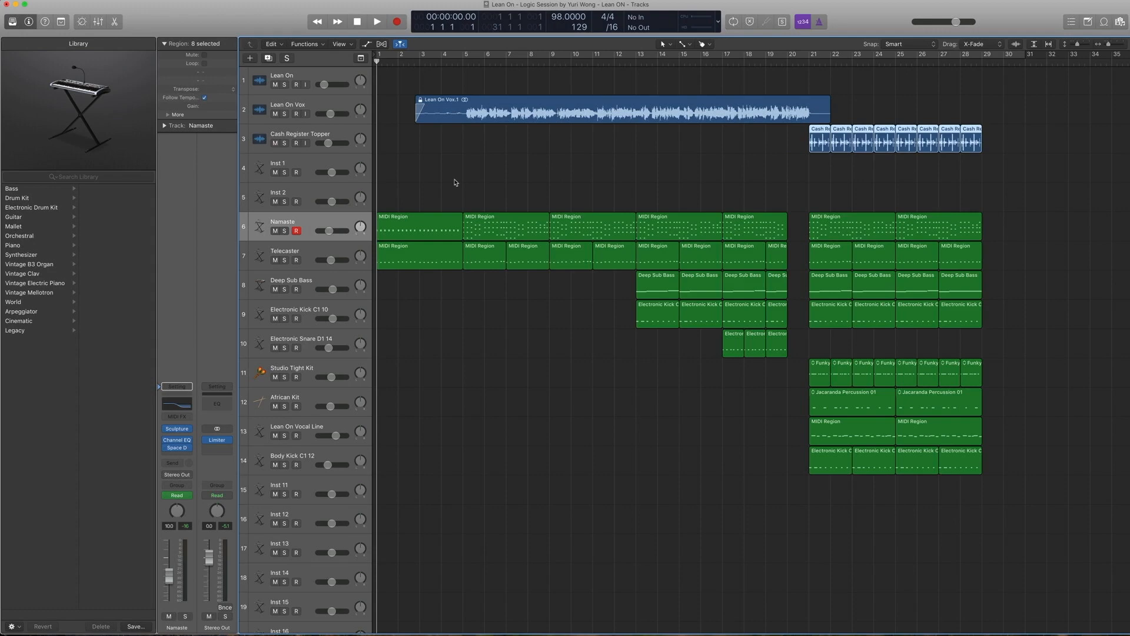
key(space)
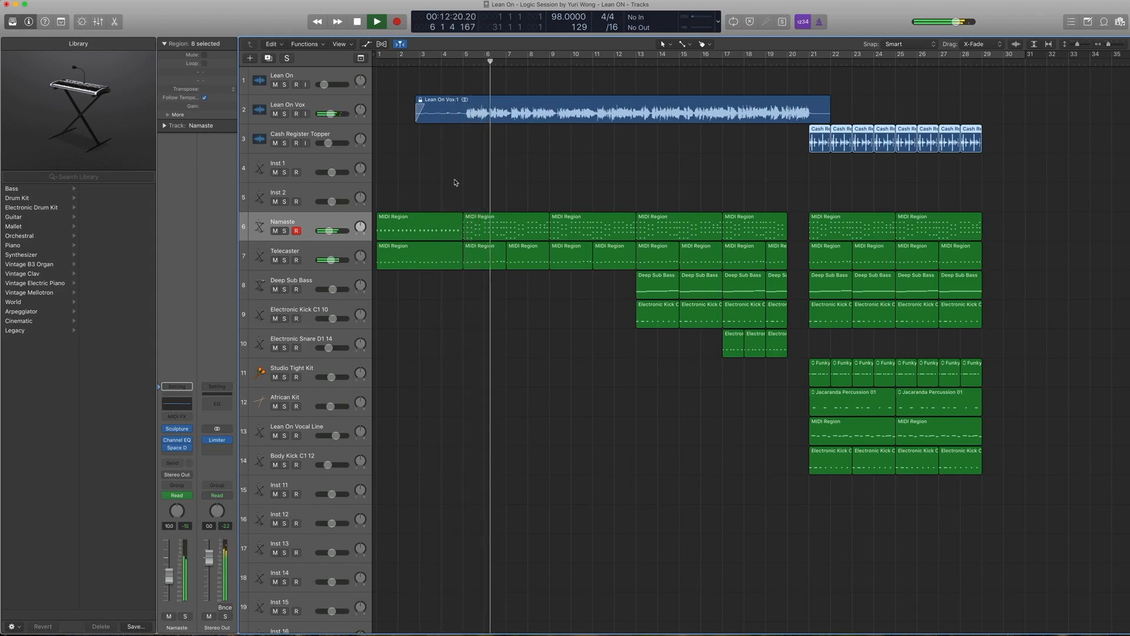
key(space)
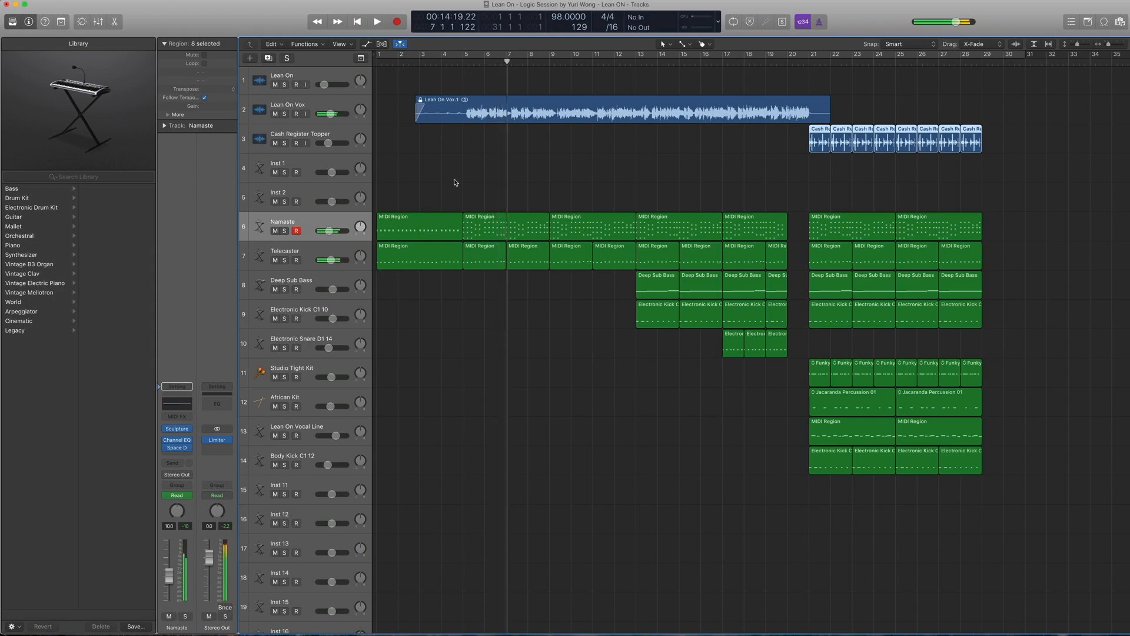
Step: Skip the playhead forward to bar 12 and listen to the section where the sub bass and kick enter
key(period)
key(period)
key(period)
key(period)
key(period)
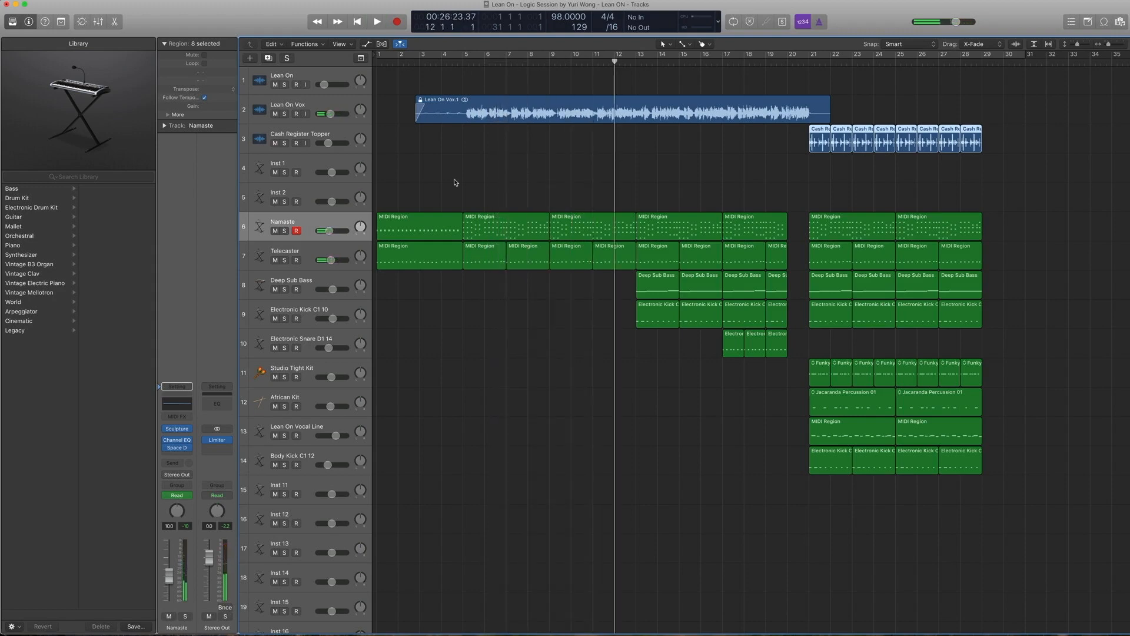
key(space)
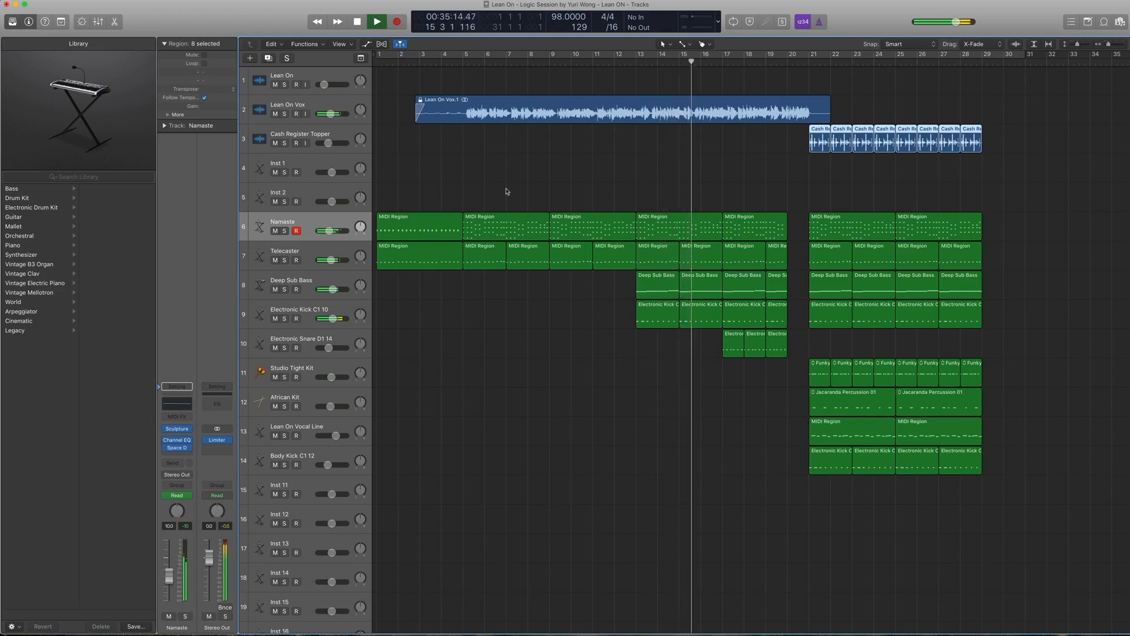
key(space)
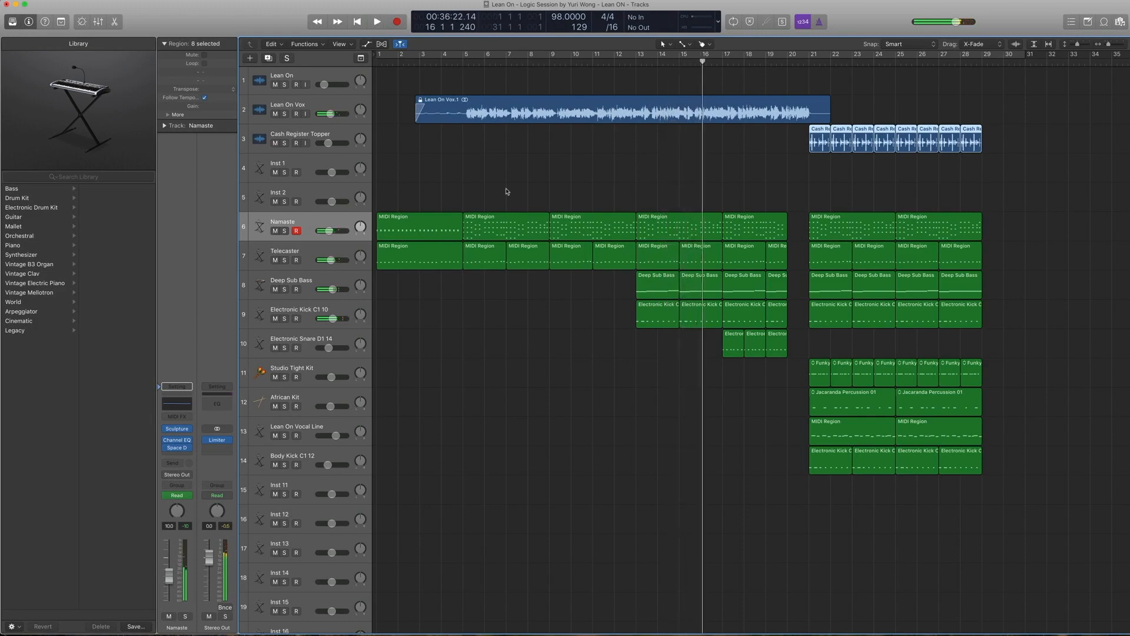
Step: Skip the playhead forward to bar 20 and listen to the section starting at bar 21
key(period)
key(period)
key(period)
key(period)
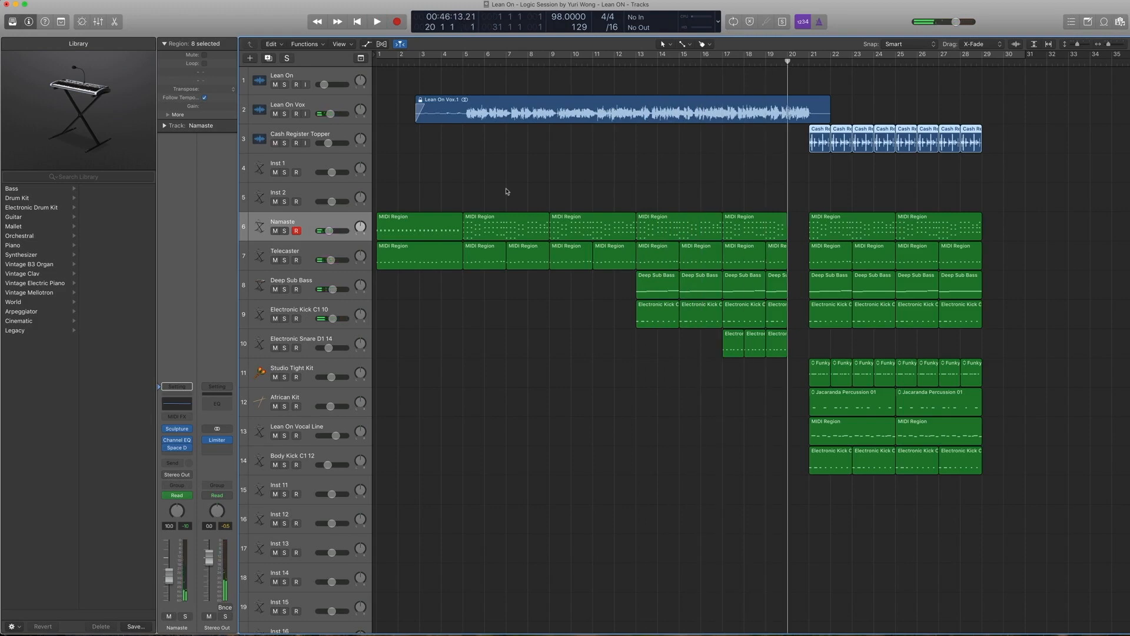
key(space)
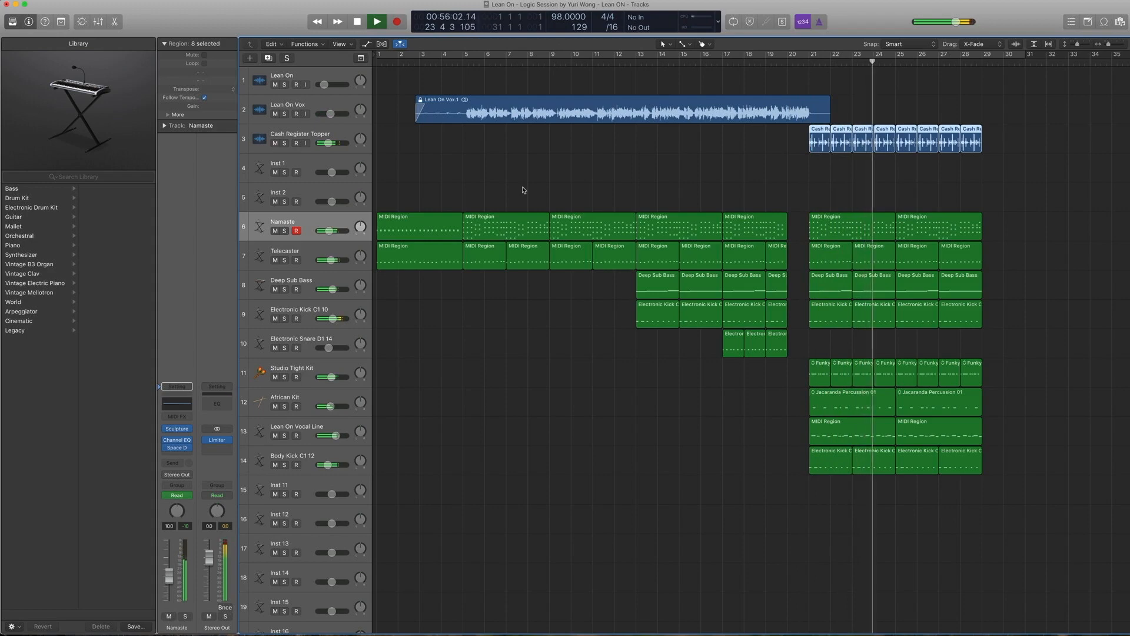
key(space)
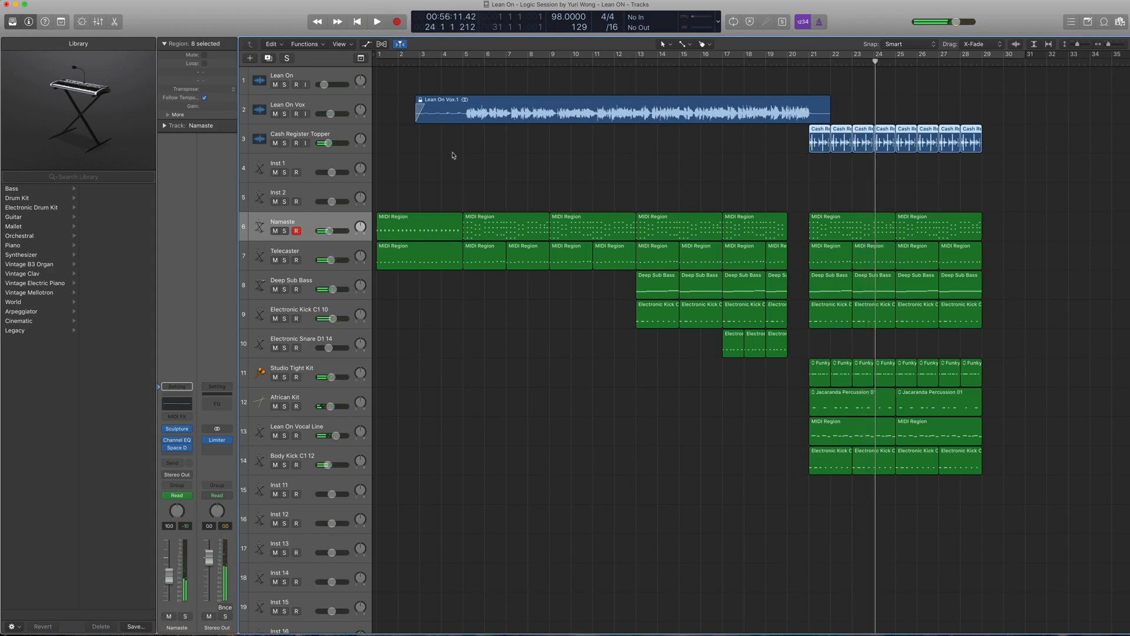
Step: Select all regions on the Namaste track, return the playhead to the beginning and show their notes in the Piano Roll
click(317, 225)
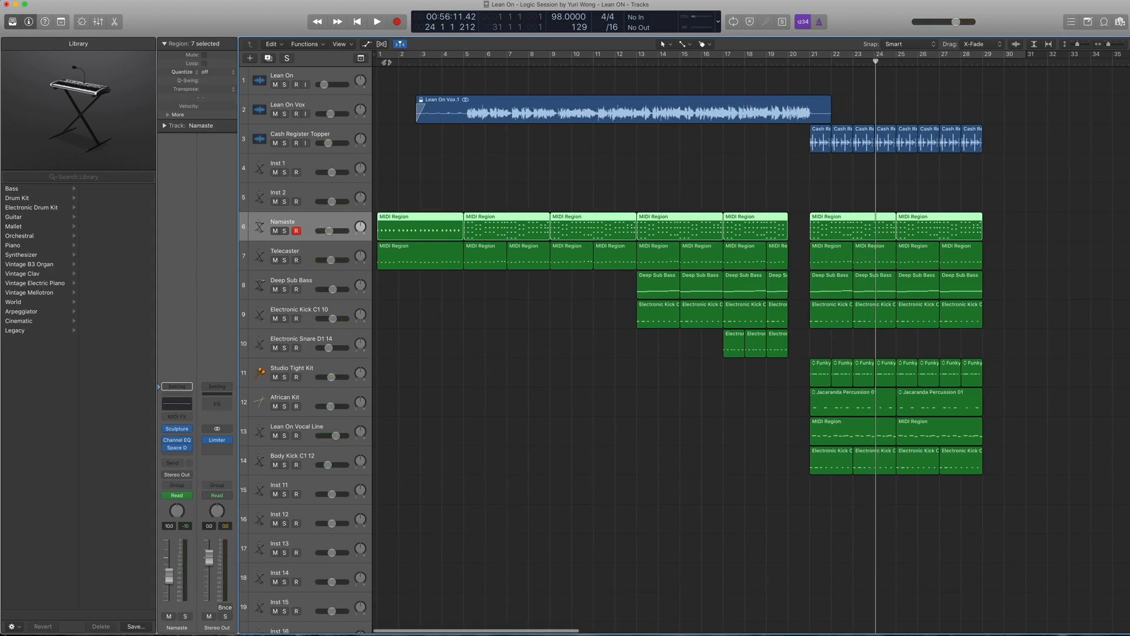
key(Return)
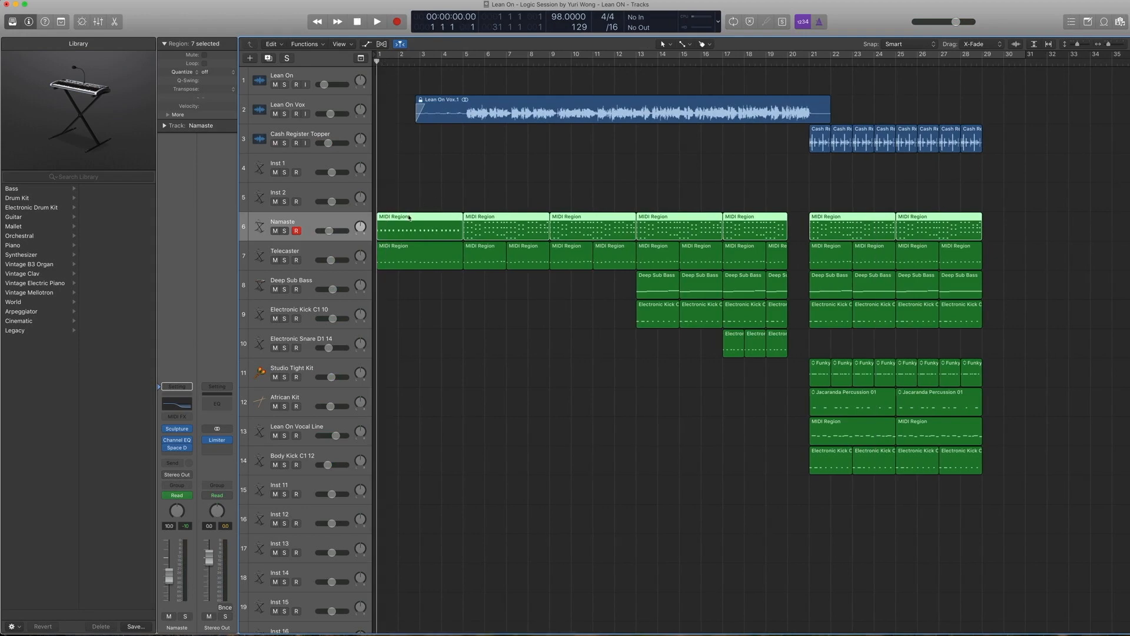
key(e)
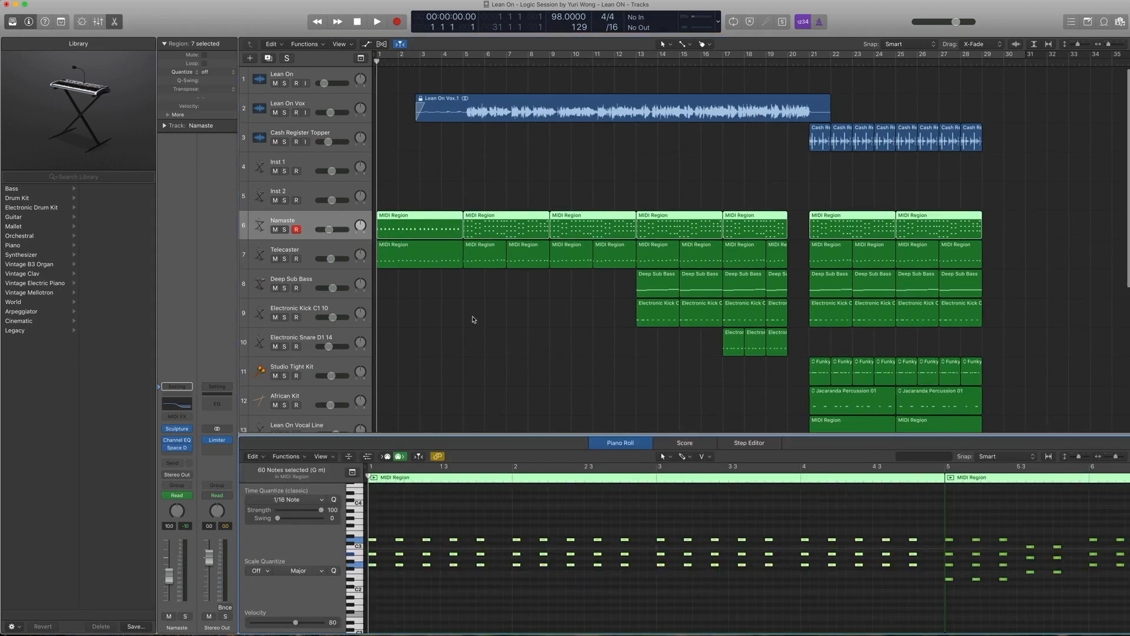
Step: Bypass the Channel EQ and Space Designer on the Namaste track, and open its Sculpture instrument over the arrangement
click(166, 443)
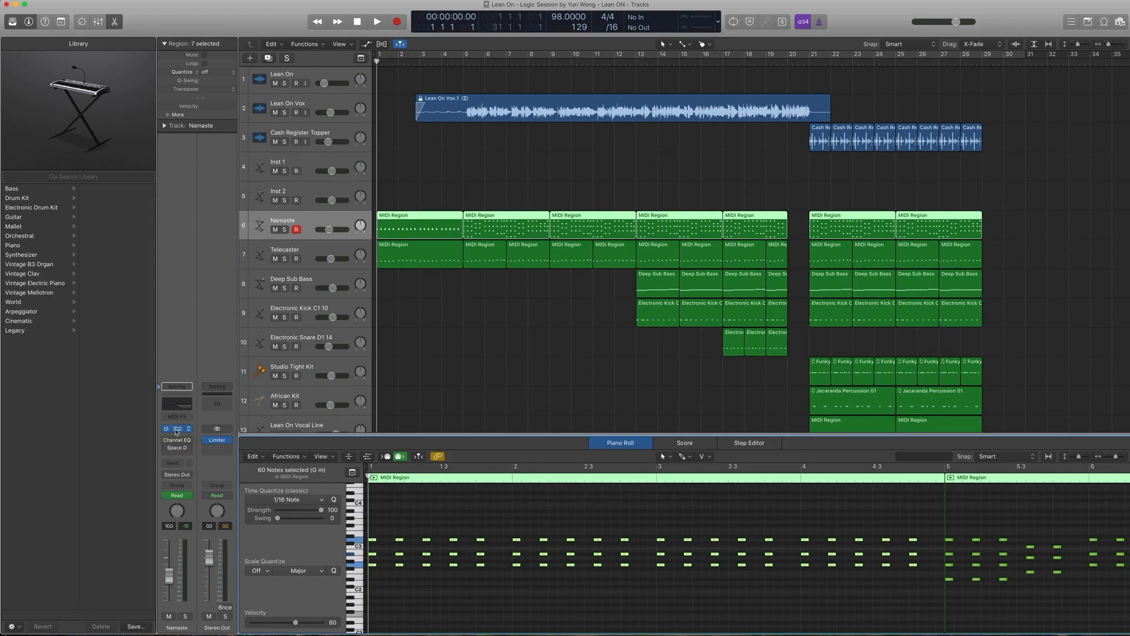
click(176, 429)
drag(106, 17, 504, 69)
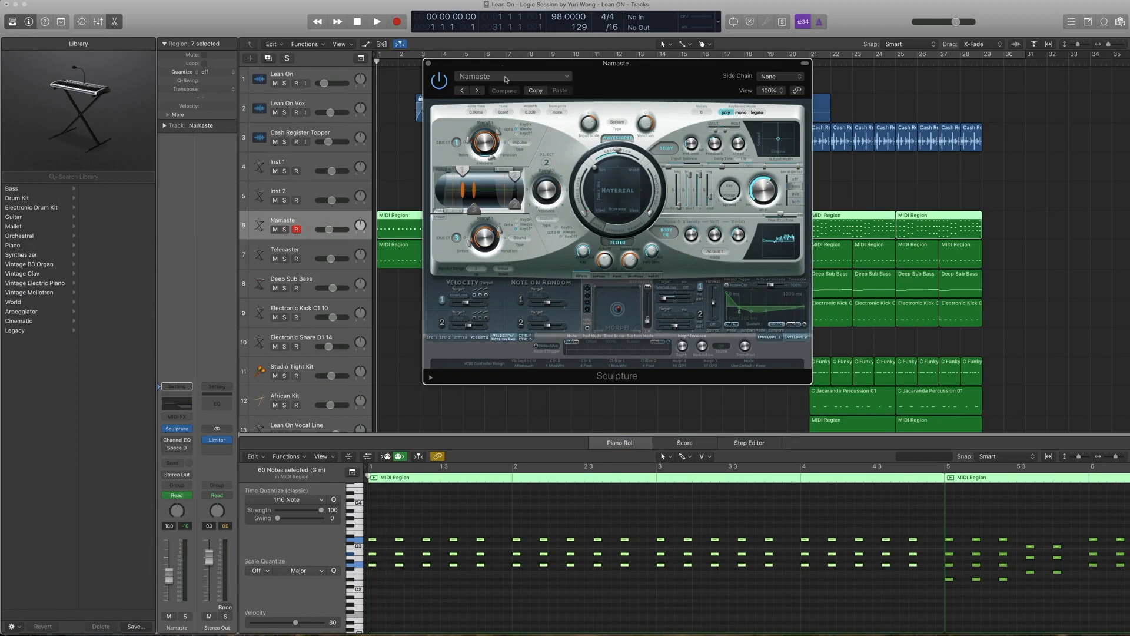
Step: Look through the Namaste track's instrument choices and keep Sculpture (Modeling Synth) as the instrument
click(505, 79)
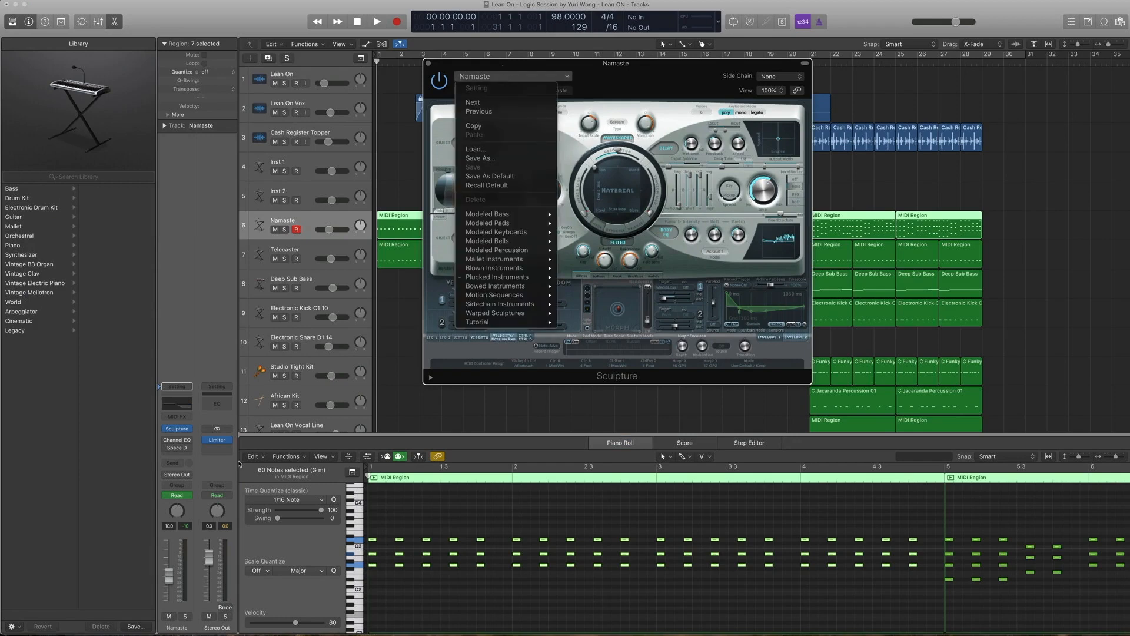
click(200, 381)
click(184, 430)
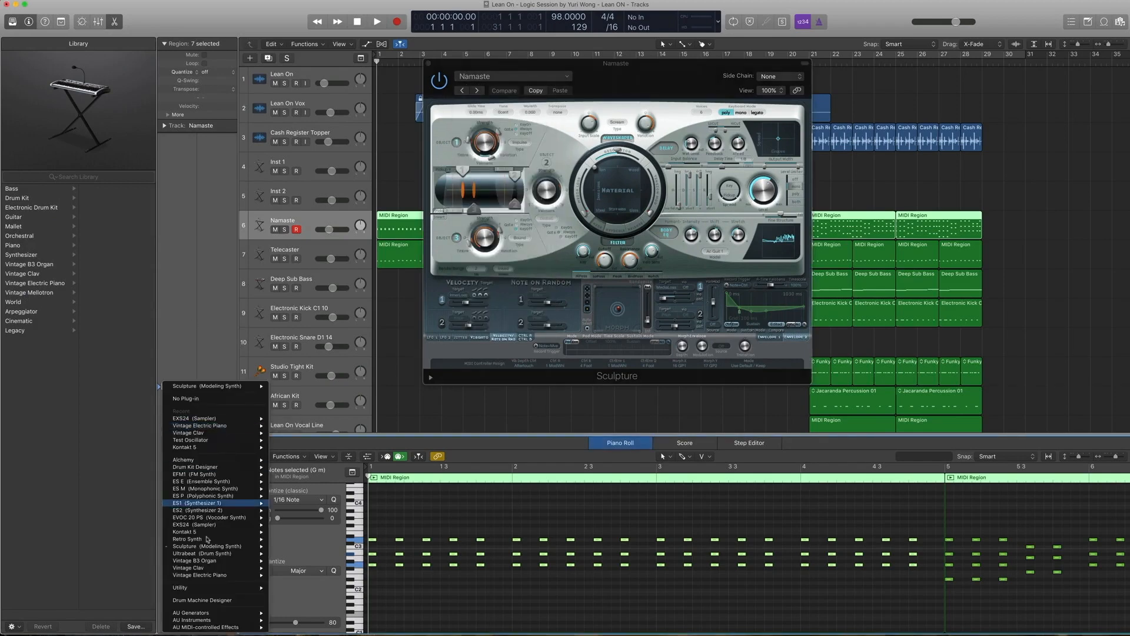
click(226, 548)
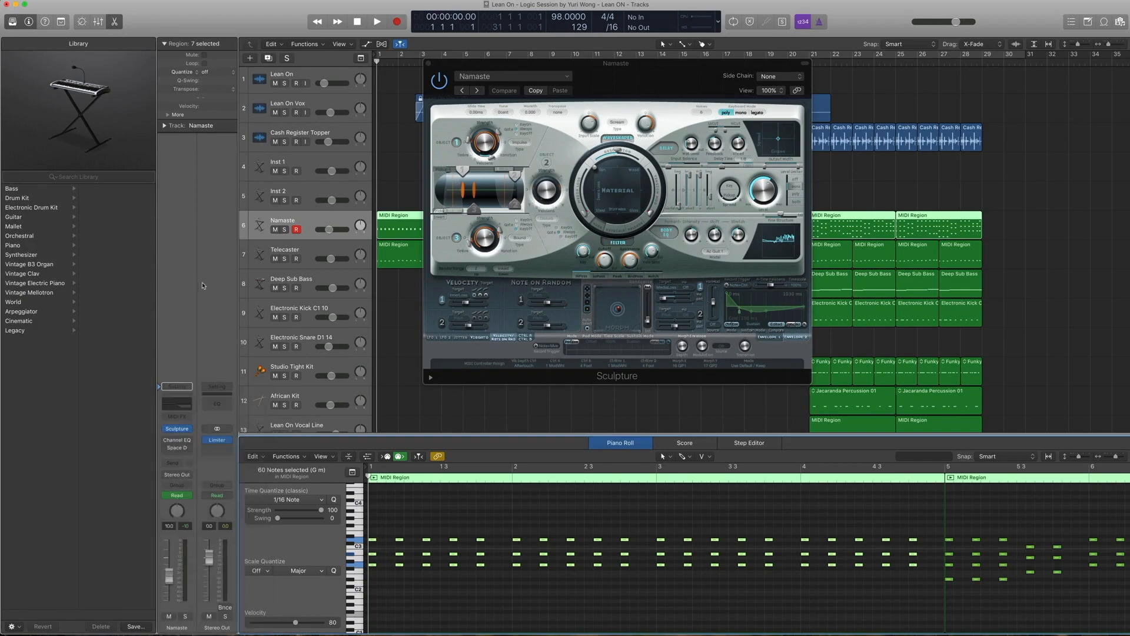
Step: Look through Sculpture's Plucked Instruments presets for the Namaste setting, leave it loaded and close the plug-in
click(534, 77)
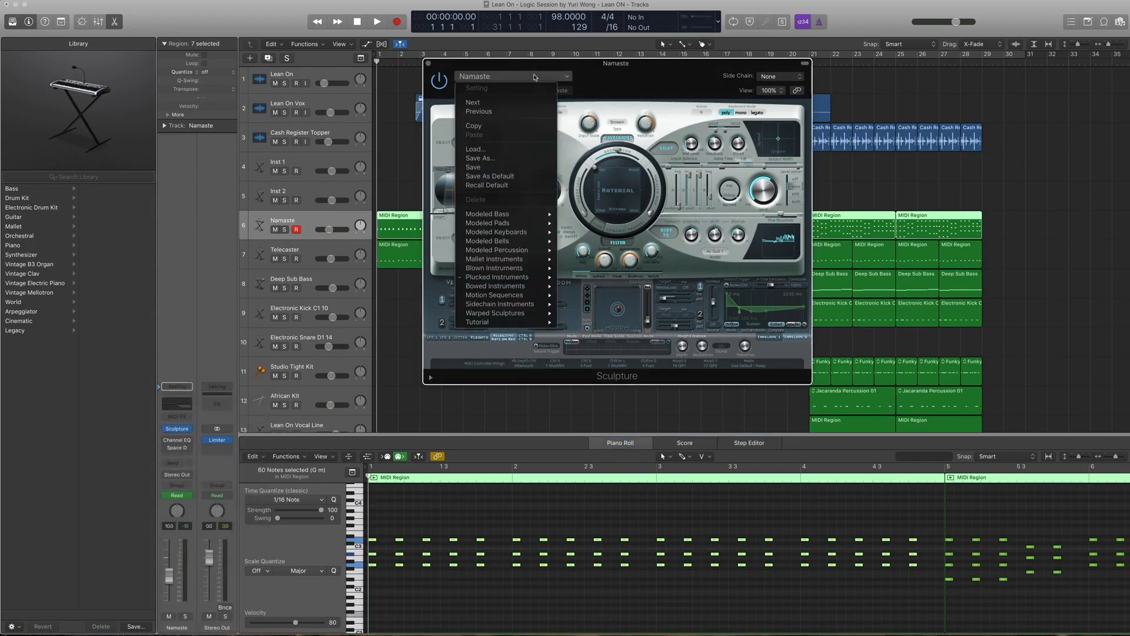
mouse_move(497, 277)
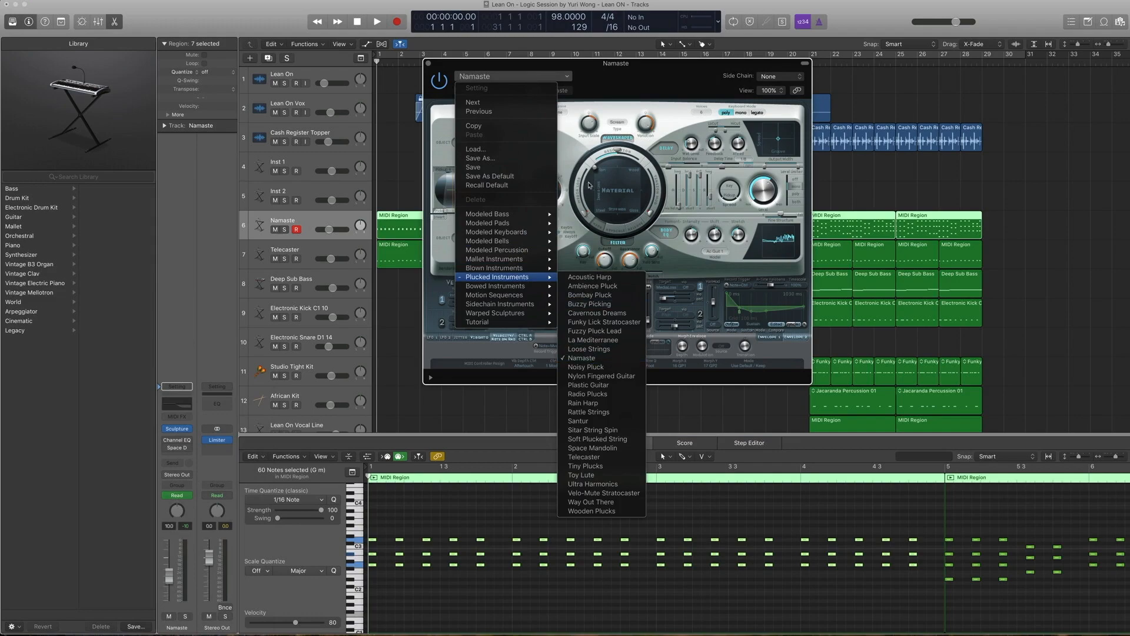
click(593, 79)
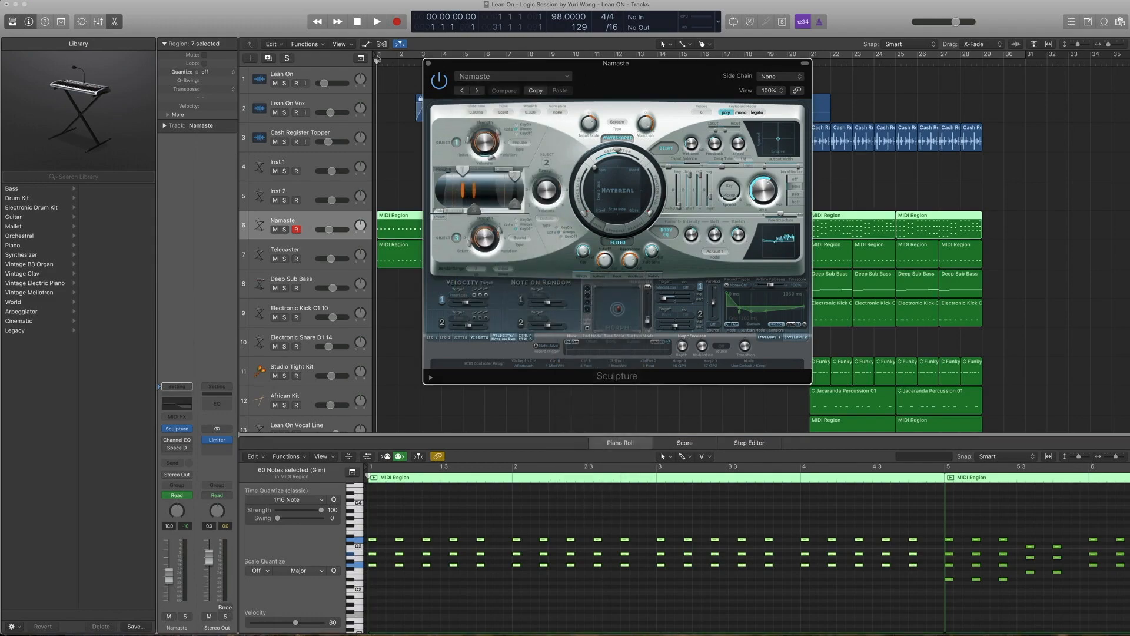
click(428, 63)
Step: Solo the Namaste track's regions, play them from the beginning without effects and return the playhead to the start
click(319, 222)
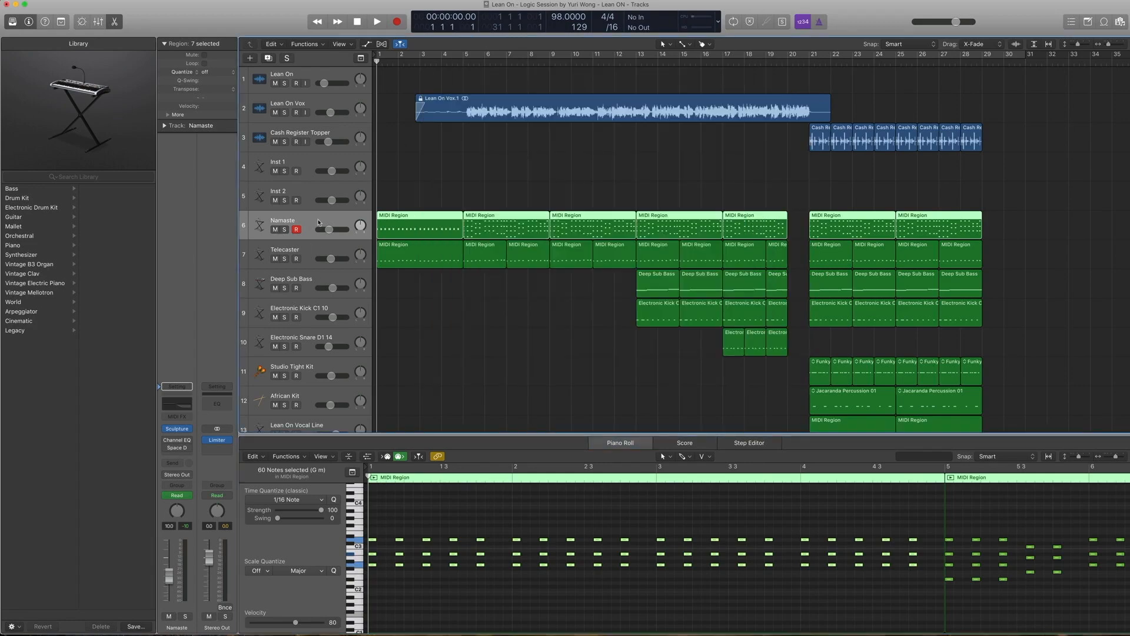
key(ctrl+s)
key(space)
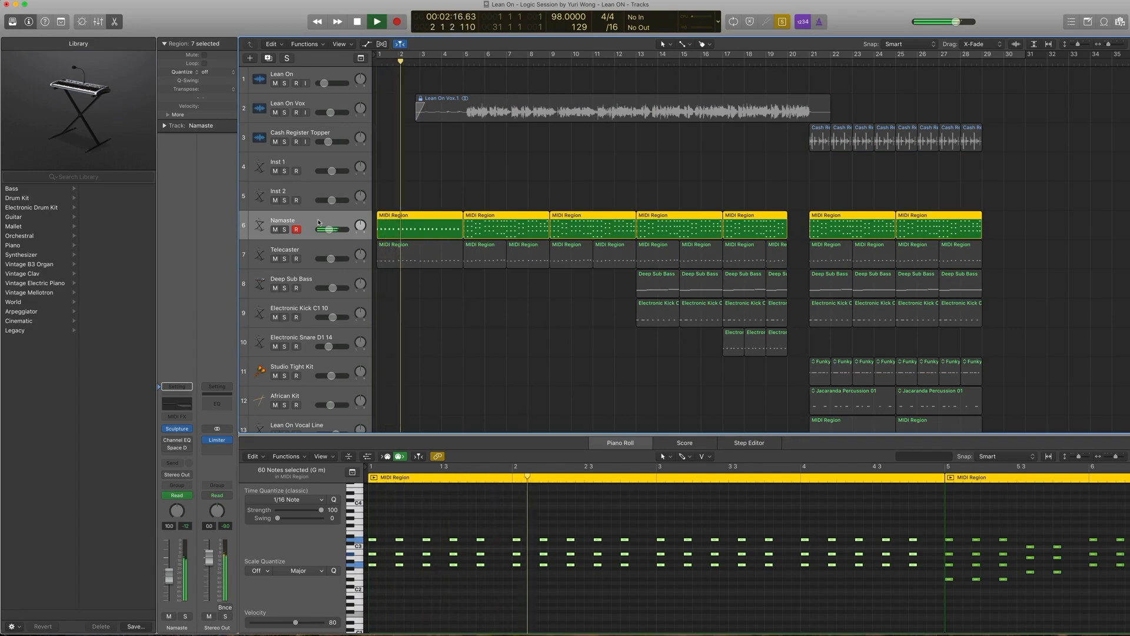
key(space)
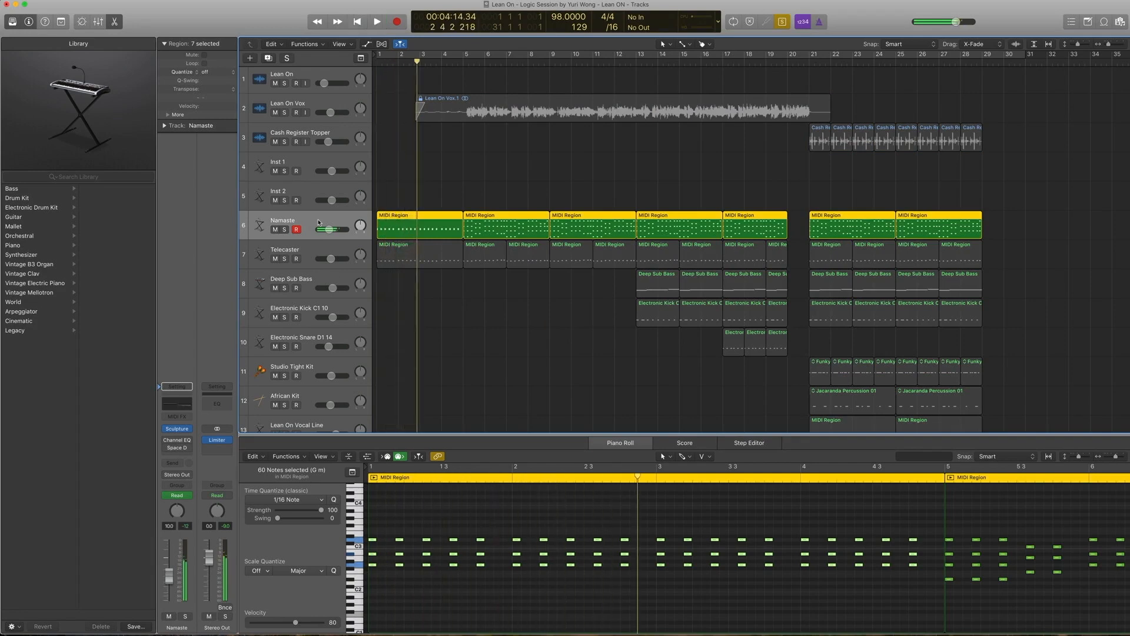
key(Return)
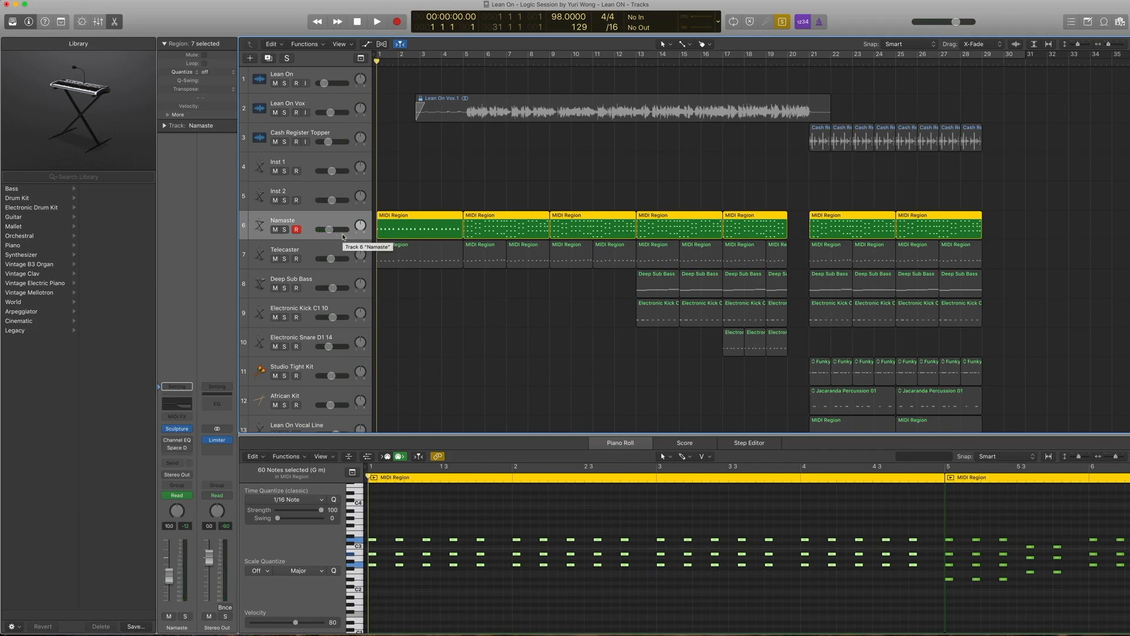
Step: Re-enable the Namaste track's Channel EQ and Space Designer, choose the 2.0s Medium Hall preset from Medium Spaces, Halls, and close the reverb
mouse_move(180, 442)
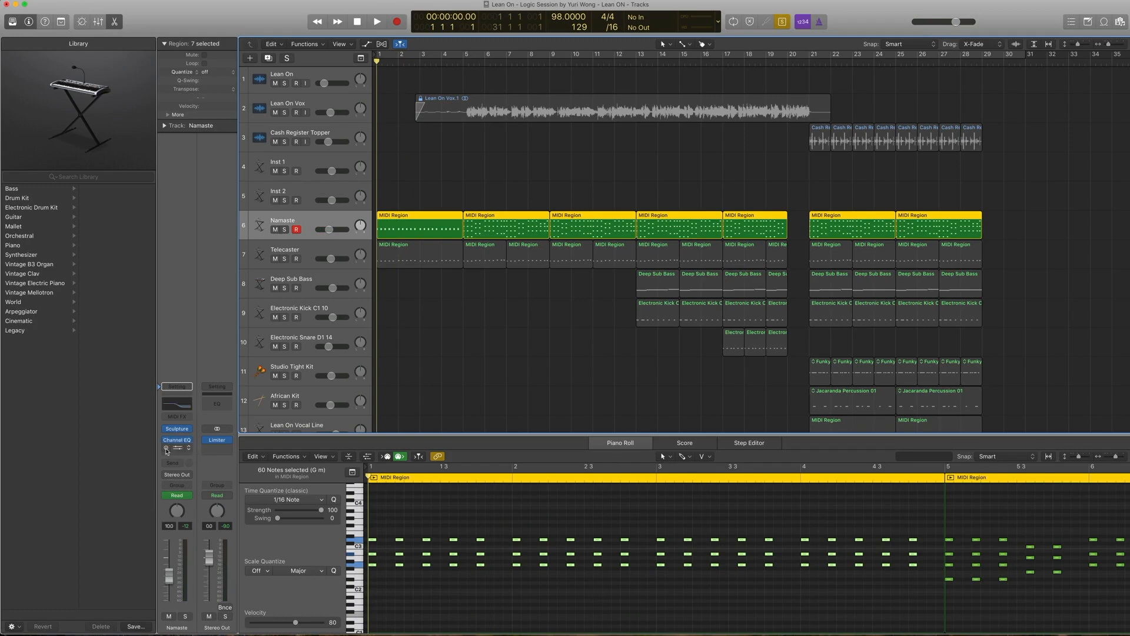
click(170, 448)
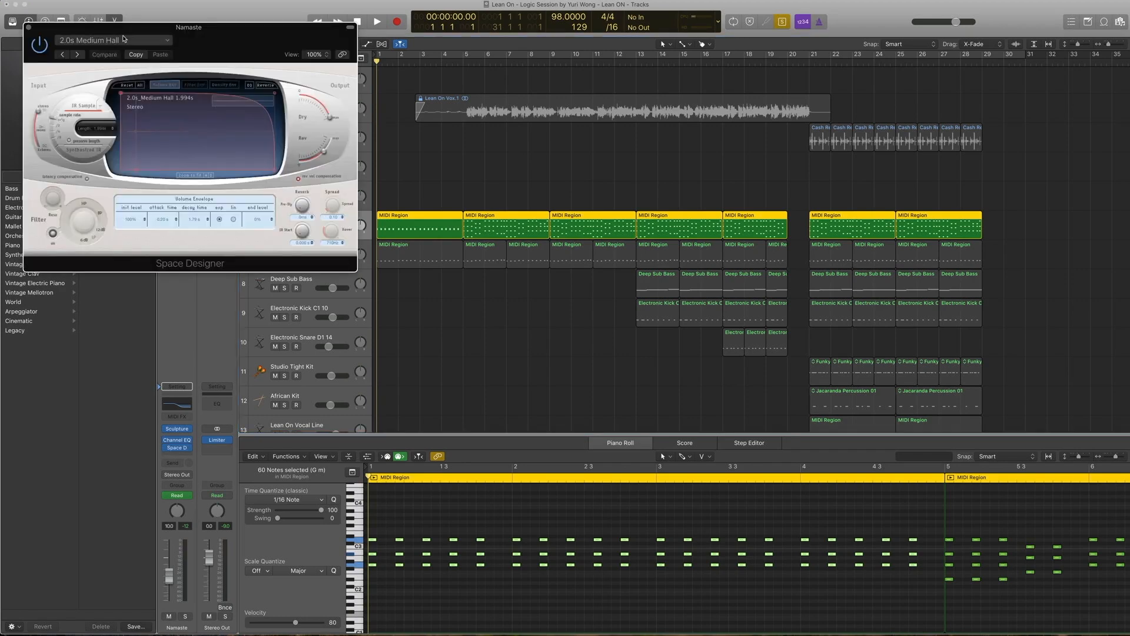
click(123, 39)
mouse_move(113, 187)
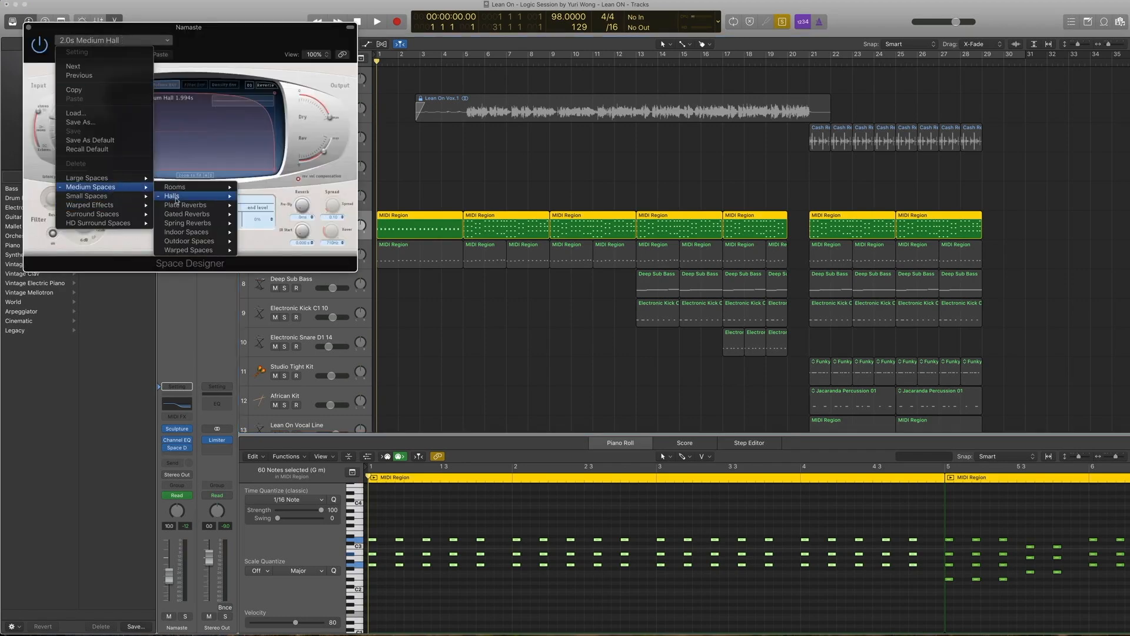
mouse_move(175, 199)
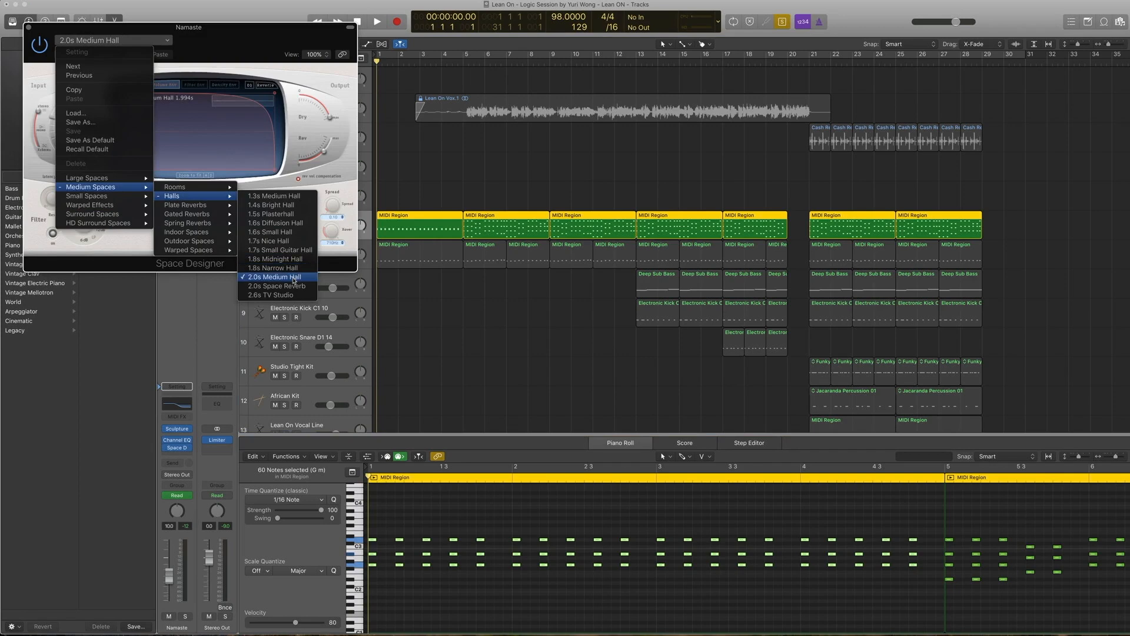
click(295, 277)
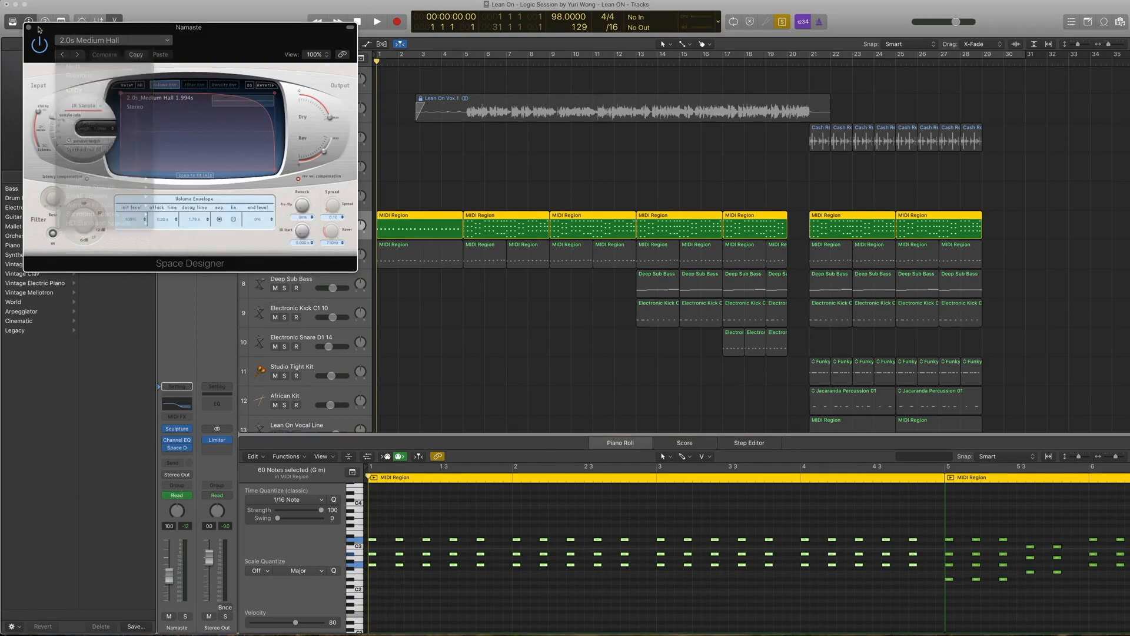
key(super+w)
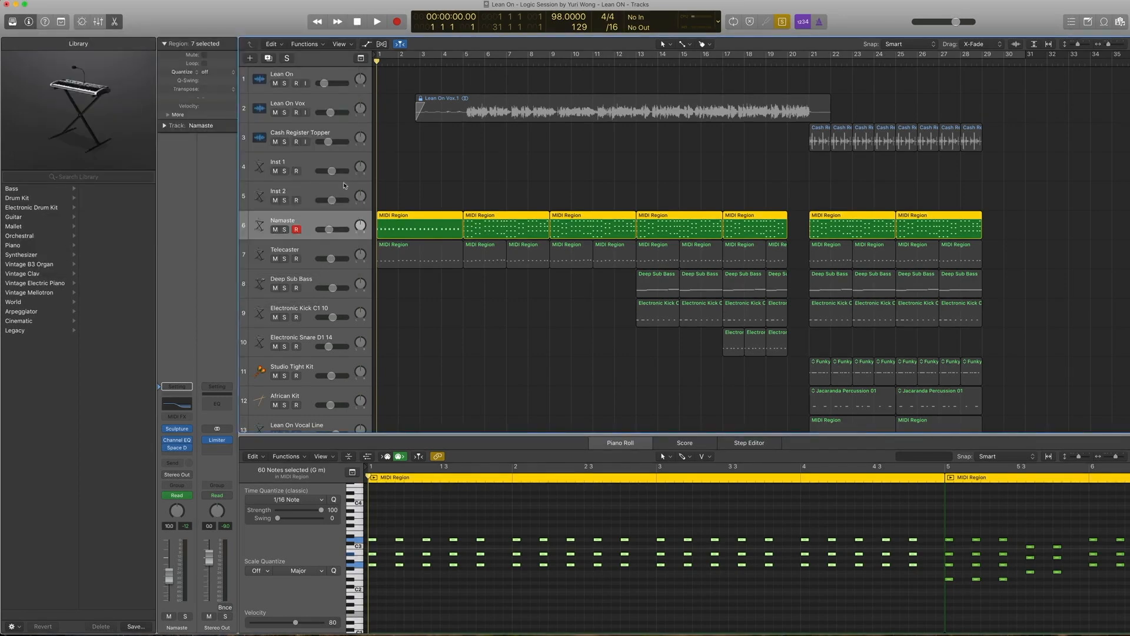
Step: Play the soloed Namaste regions with EQ and reverb active, and return the playhead to the start
key(space)
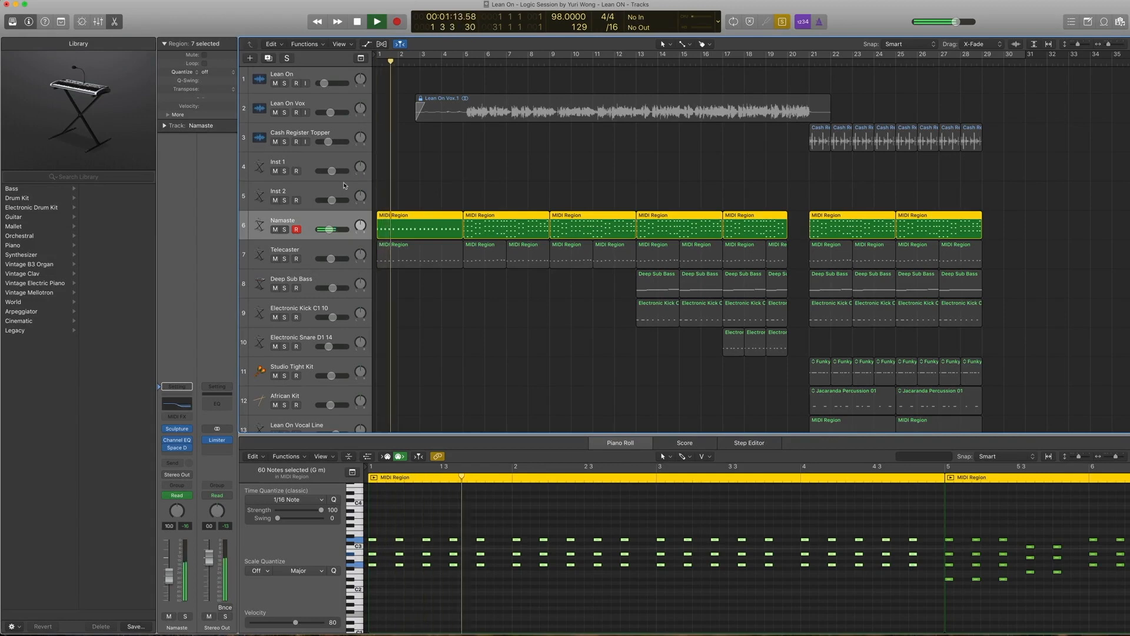
key(space)
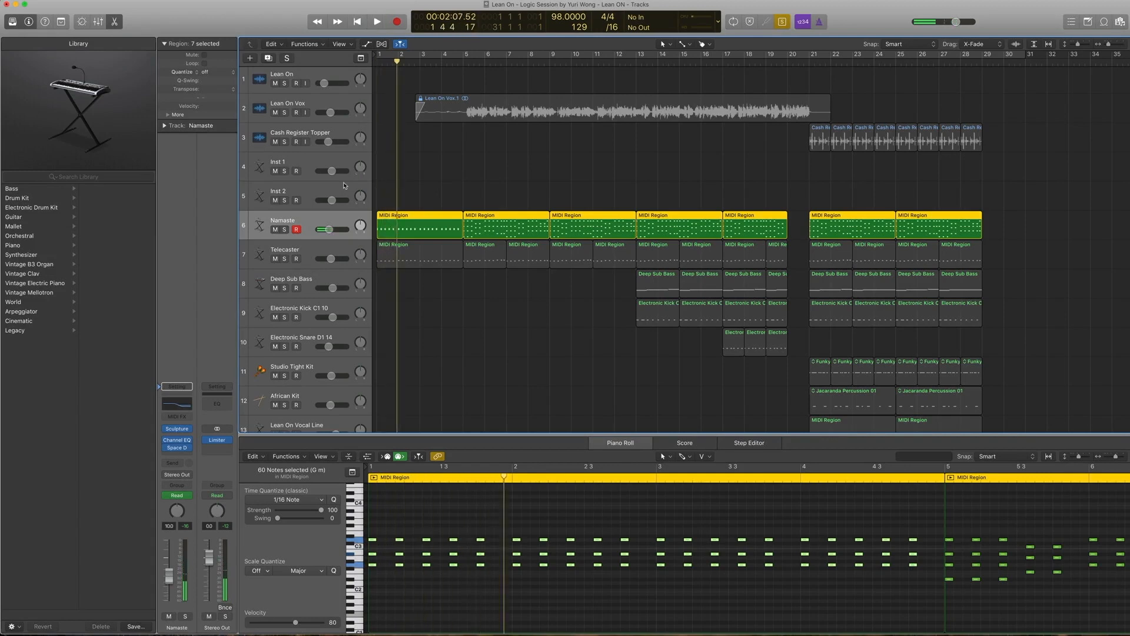
key(Return)
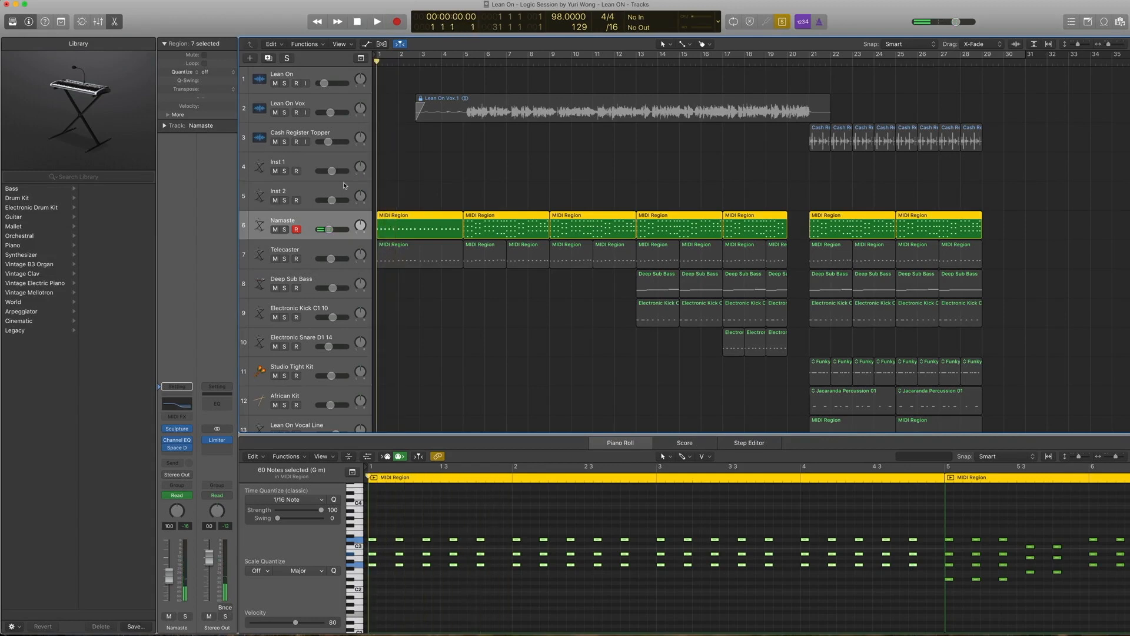
Step: Open the Namaste track's Channel EQ and move its window clear of the track headers to examine the curve
click(183, 406)
drag(251, 39, 892, 342)
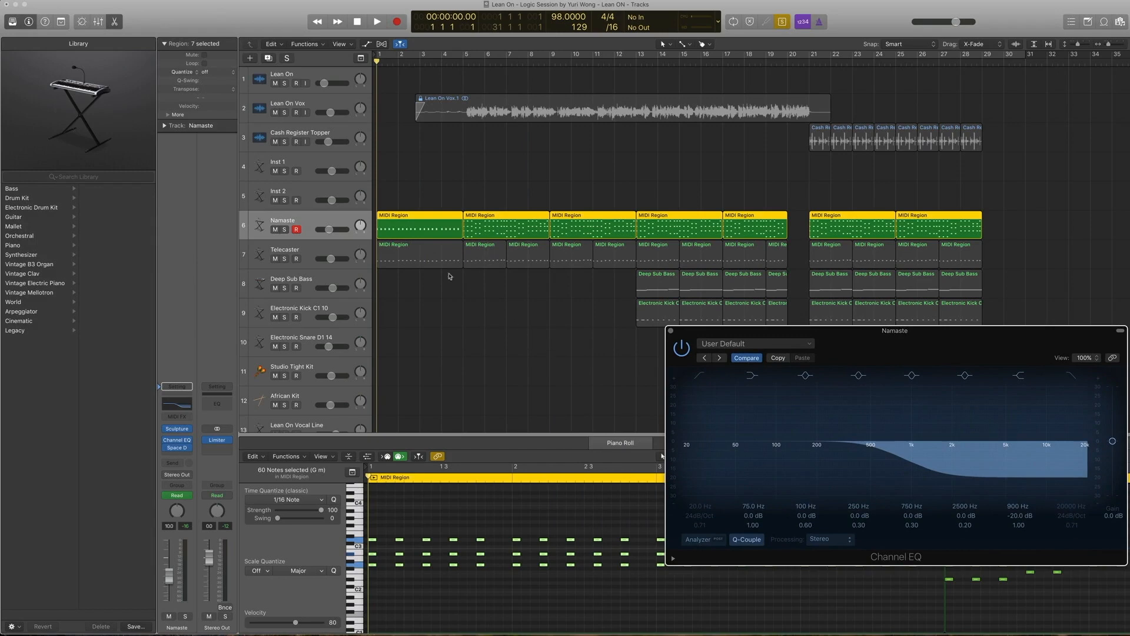
Step: Show track automation and examine which parameter the Namaste track automates, the Channel EQ's High Shelf Gain
click(366, 45)
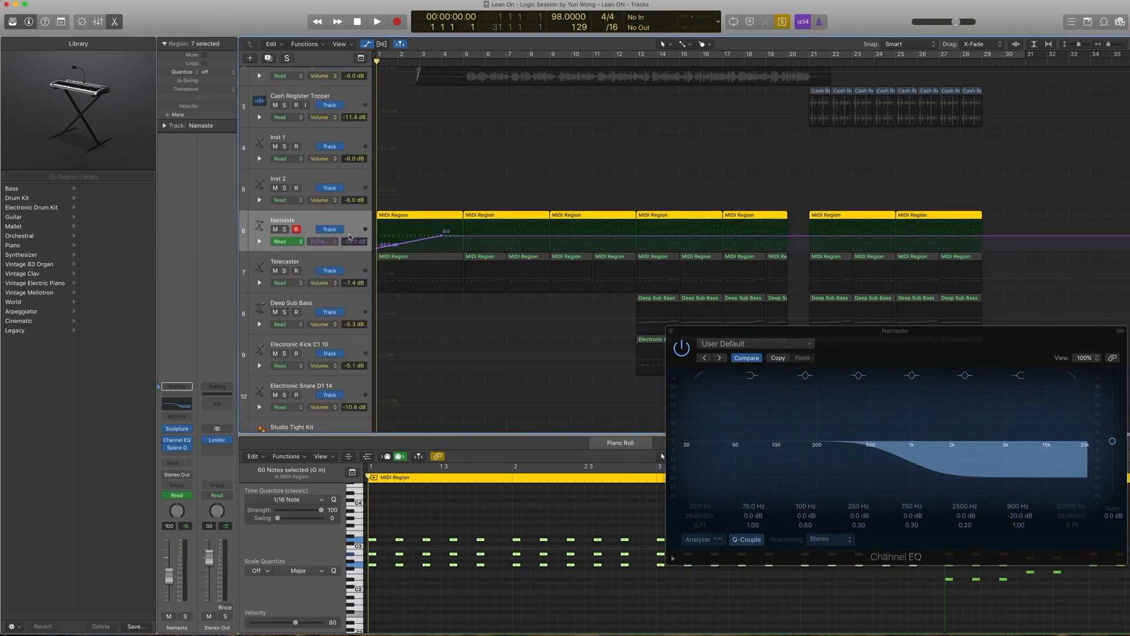
click(324, 241)
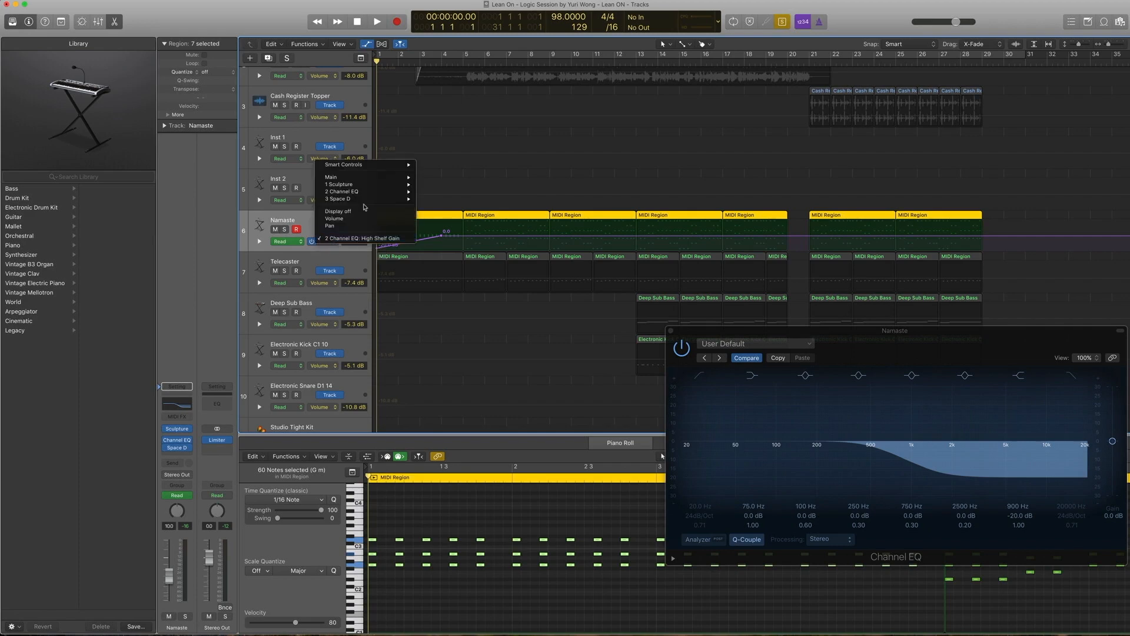
mouse_move(365, 196)
click(304, 213)
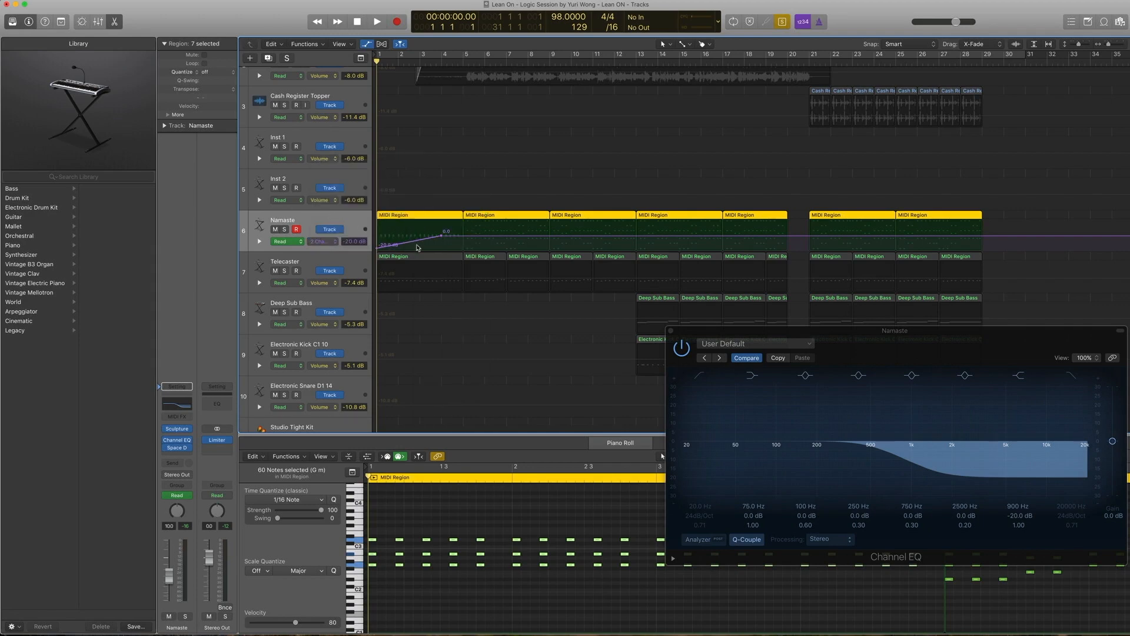
Step: Play the soloed Namaste regions through the High Shelf Gain automation, then close the Channel EQ and hide automation
key(space)
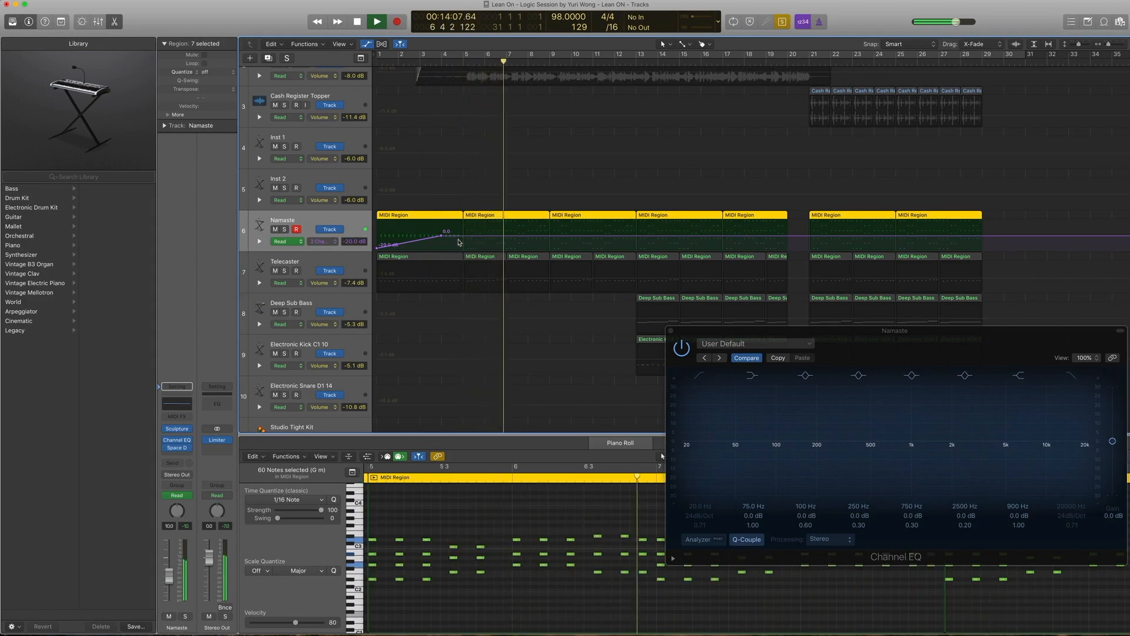
key(space)
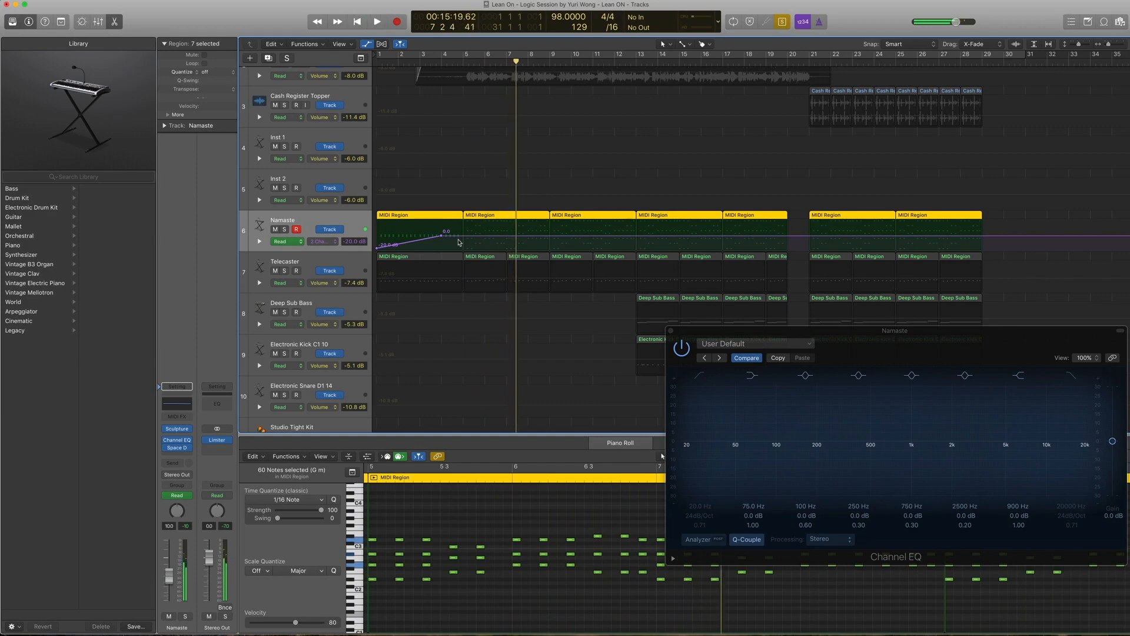
click(671, 333)
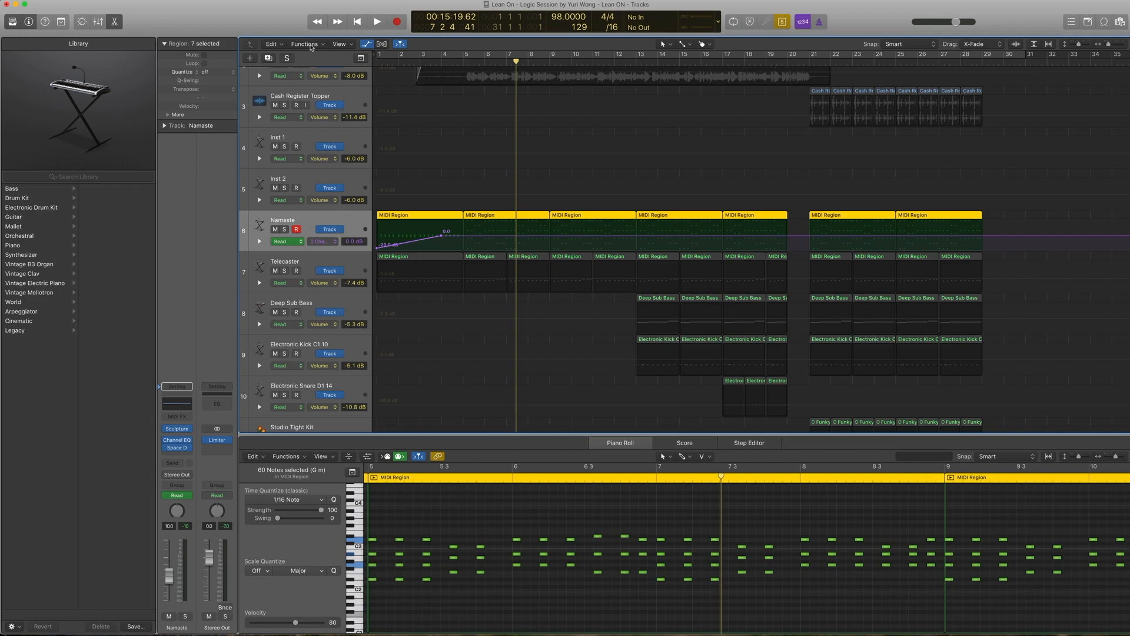
click(367, 45)
Step: Select the Telecaster track, examine its Sculpture preset Telecaster among the Plucked Instruments, and close the instrument window
click(317, 249)
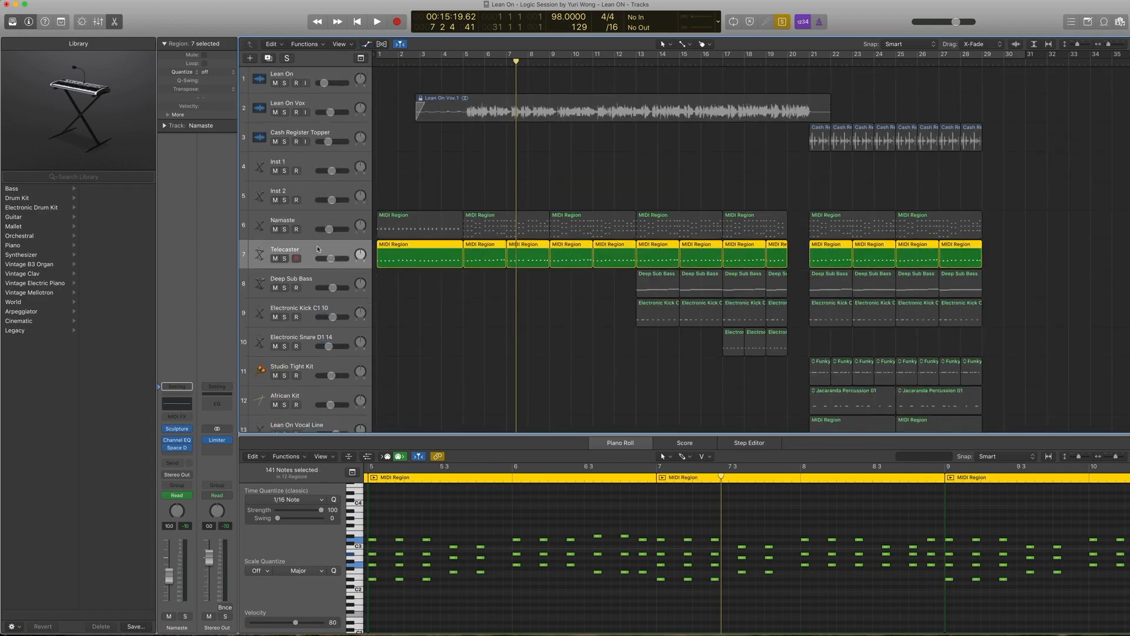
click(176, 433)
click(131, 41)
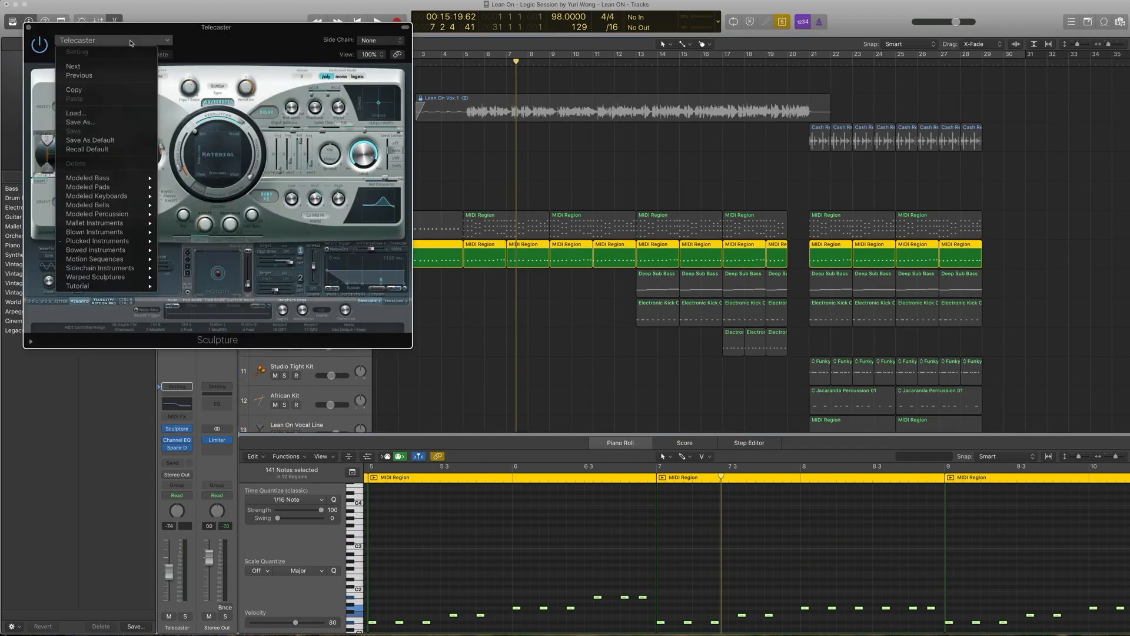
mouse_move(119, 243)
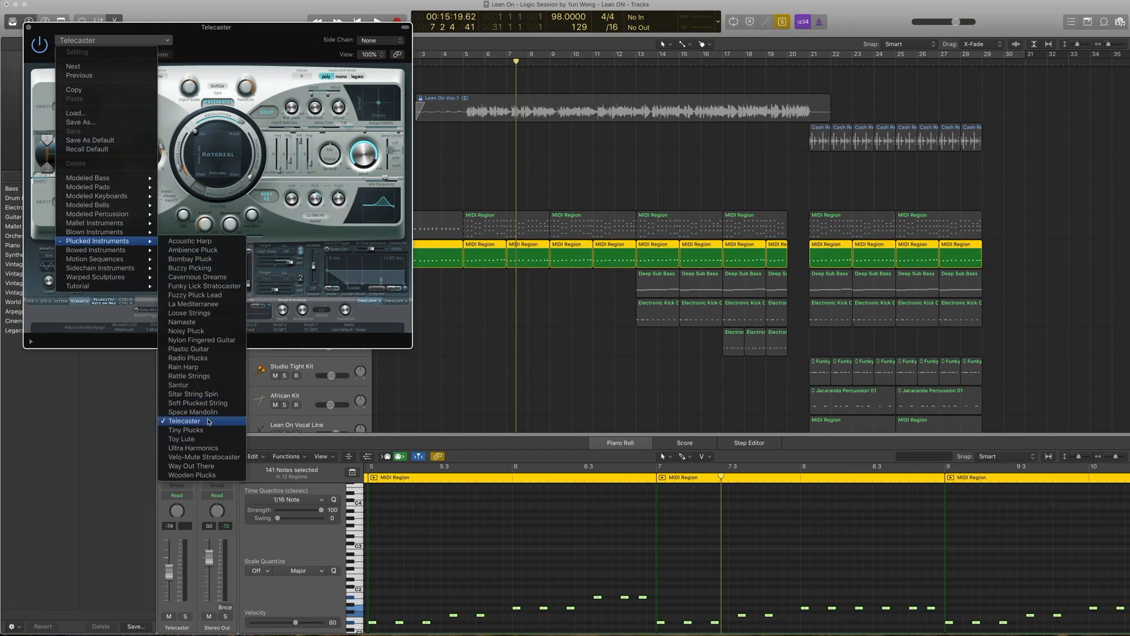
click(33, 31)
click(28, 27)
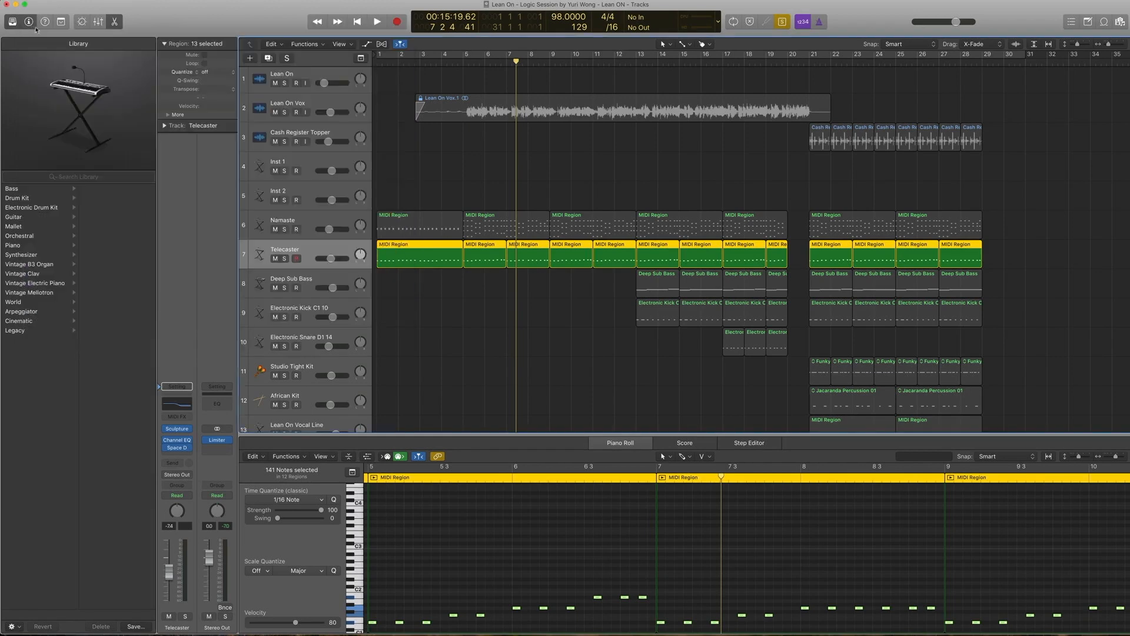
Step: Bypass the Telecaster track's Channel EQ and Space Designer and return the playhead to the start
mouse_move(176, 441)
click(166, 440)
click(166, 448)
key(comma)
key(comma)
key(comma)
key(comma)
key(comma)
key(comma)
key(comma)
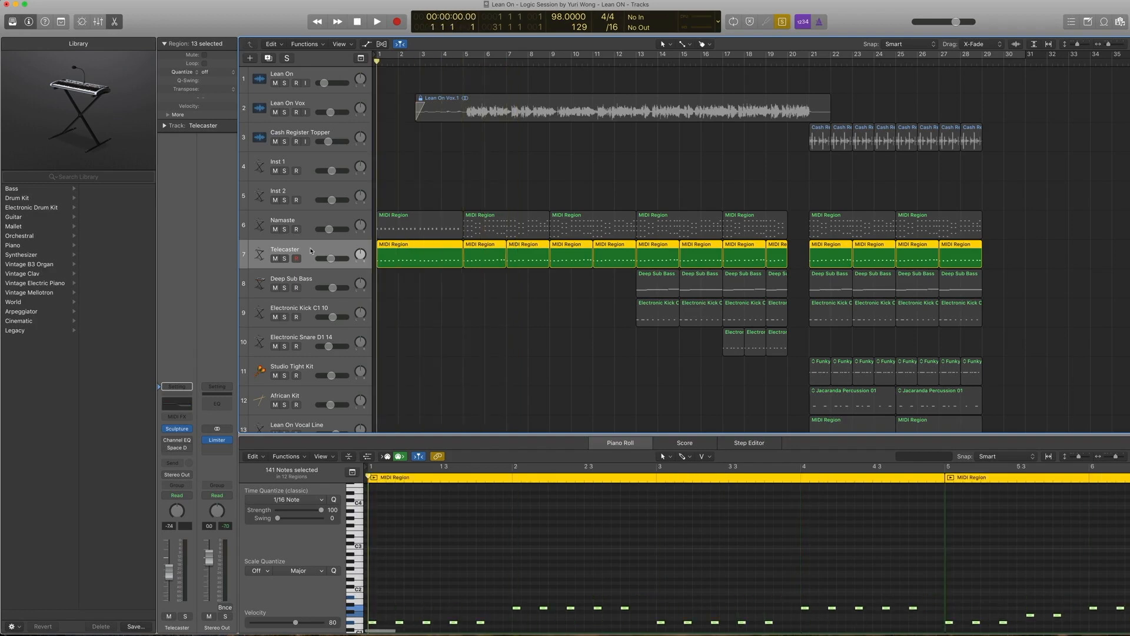
Step: Play the Telecaster regions soloed without effects, stop, and examine their notes in the piano roll
key(ctrl+s)
key(s)
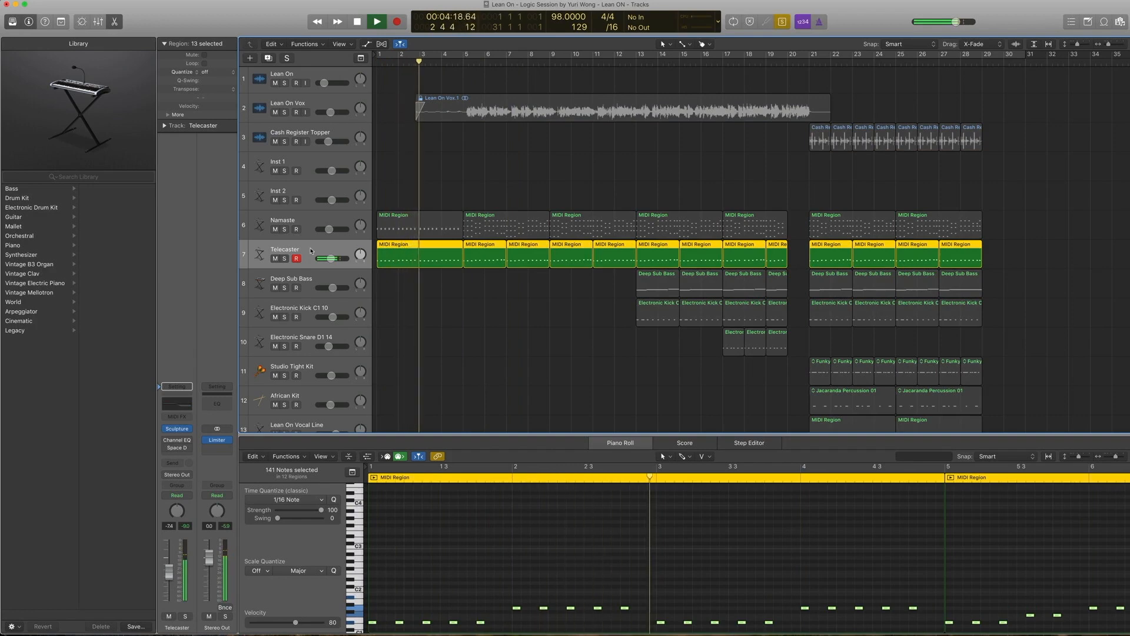
key(space)
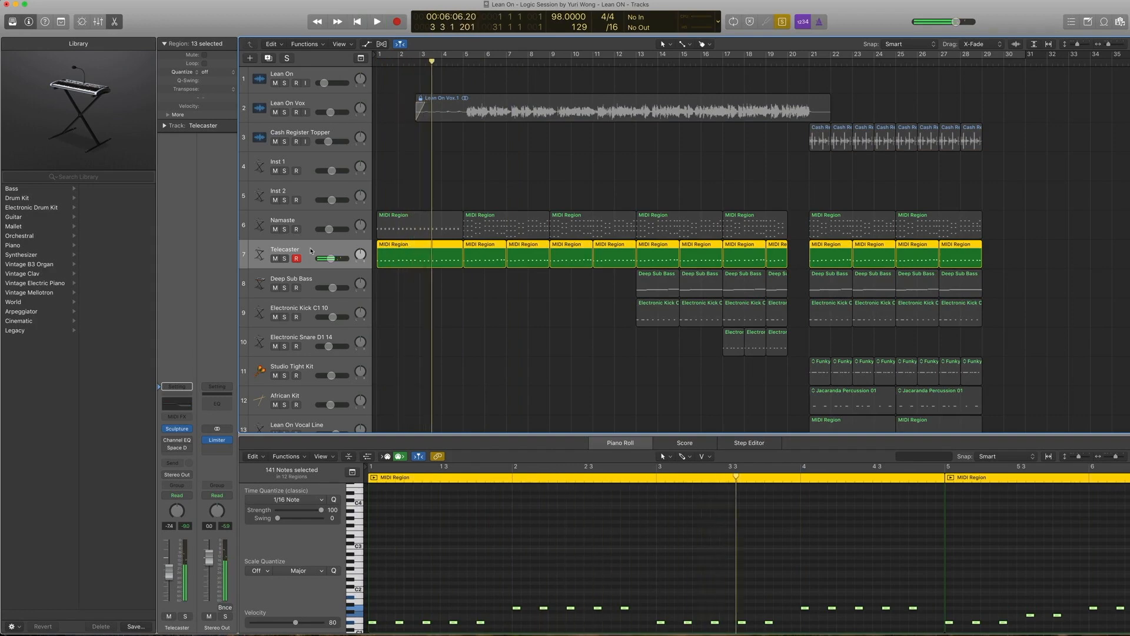
scroll(401, 337, down, 1)
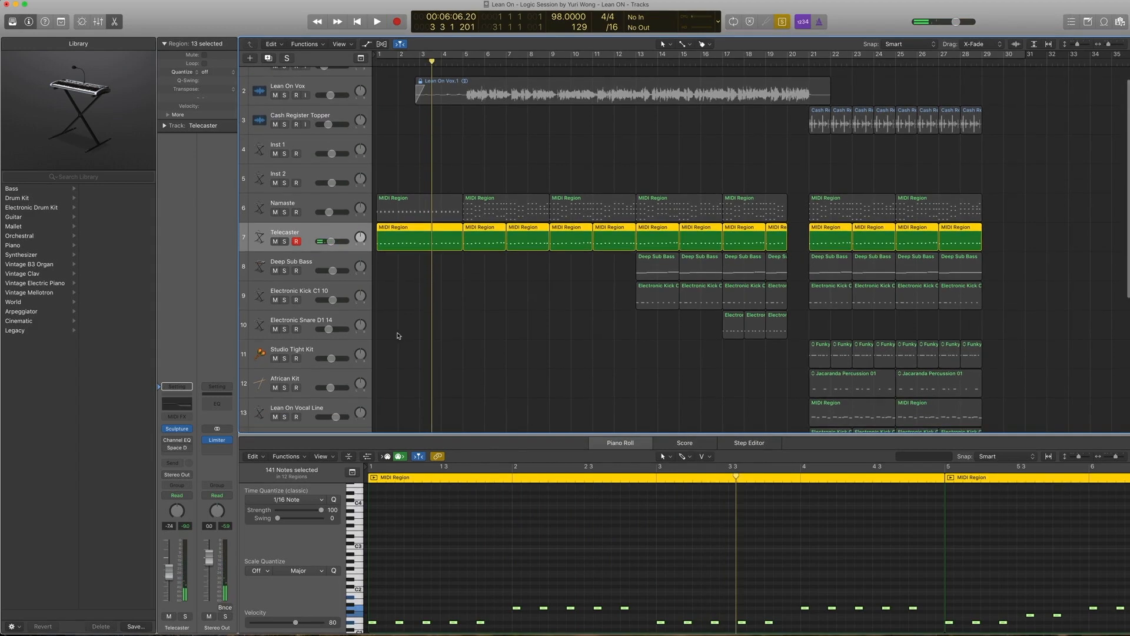
scroll(354, 565, down, 3)
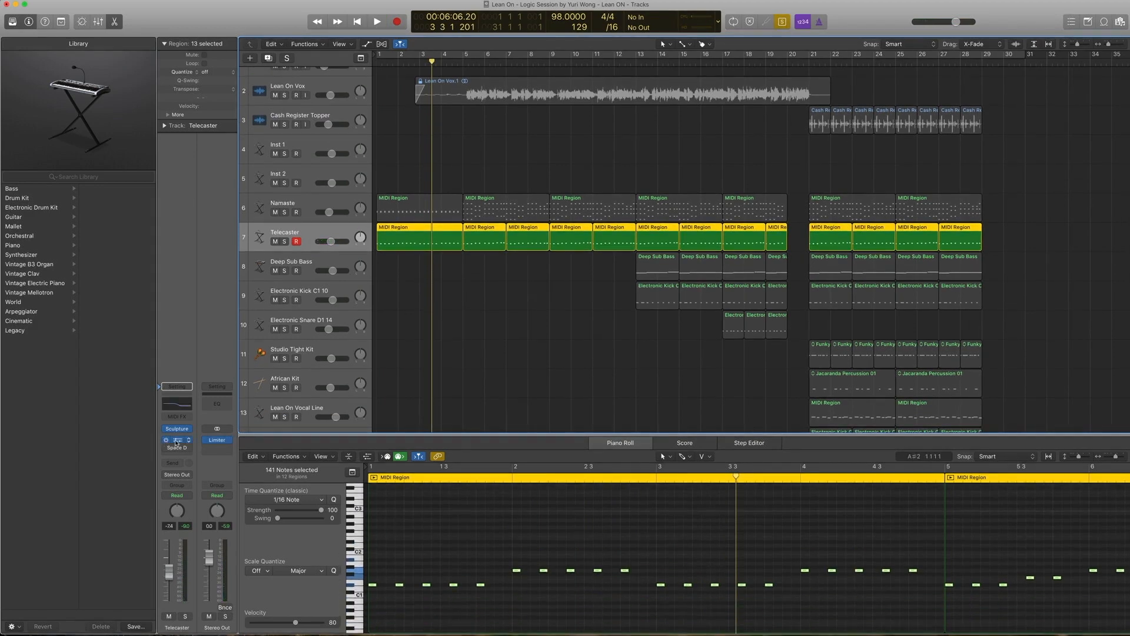
Step: Re-enable and open the Telecaster track's Channel EQ, and play the soloed regions with the EQ active
click(176, 442)
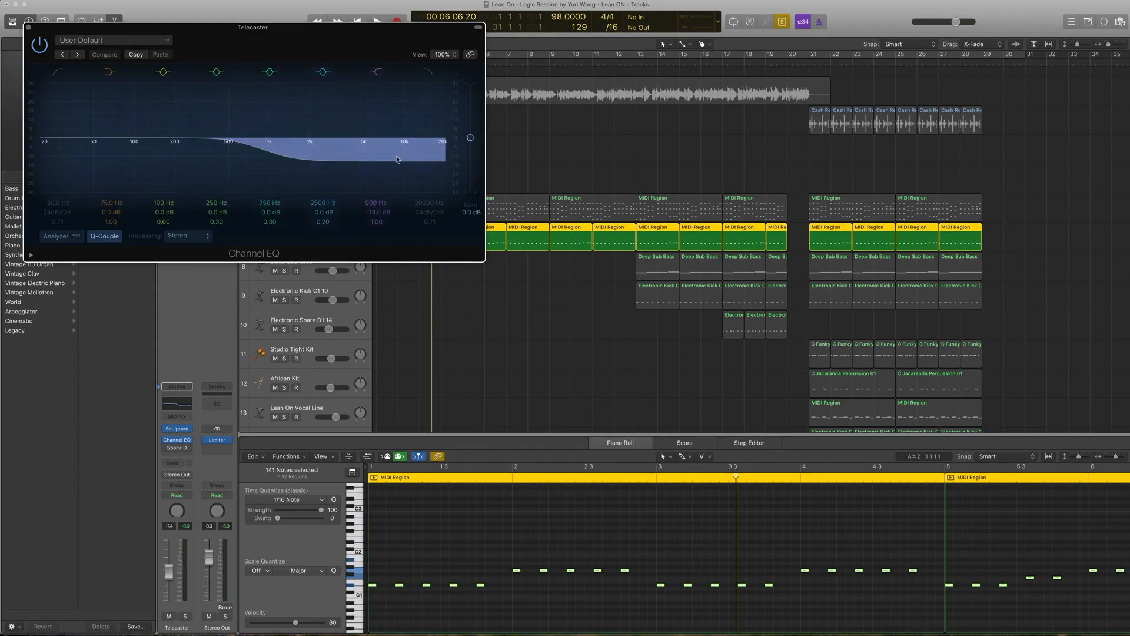
key(space)
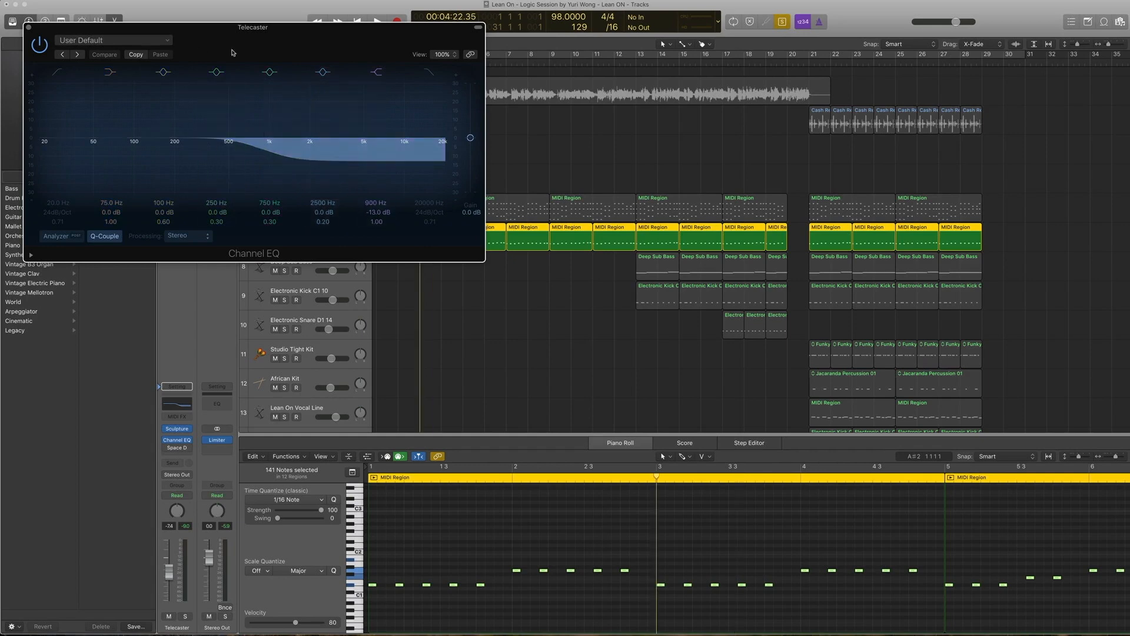
key(space)
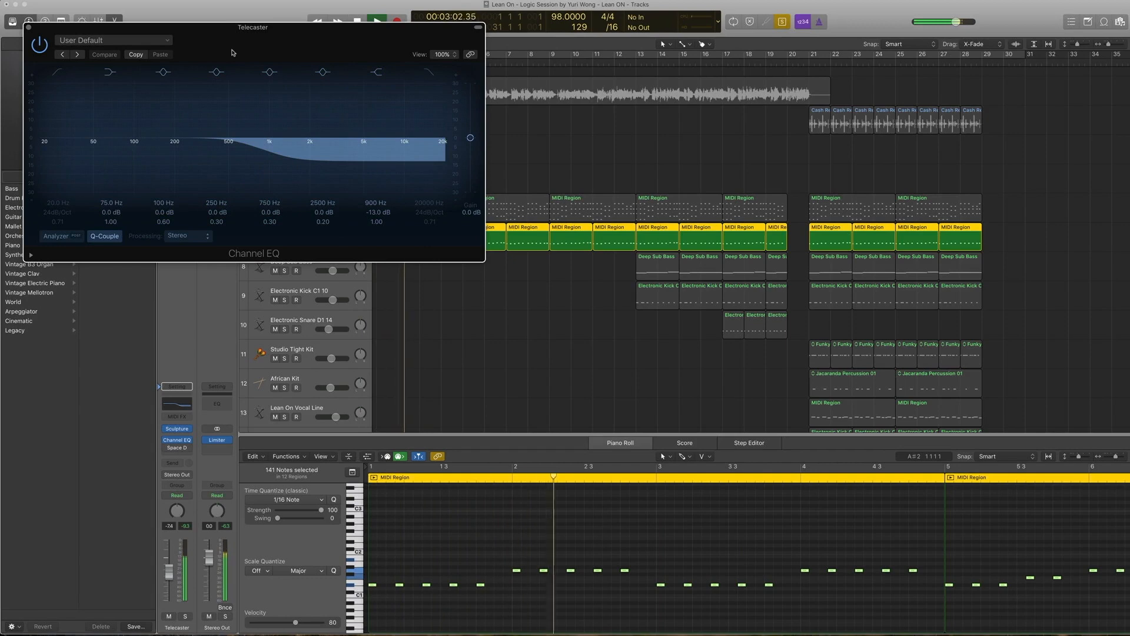
key(space)
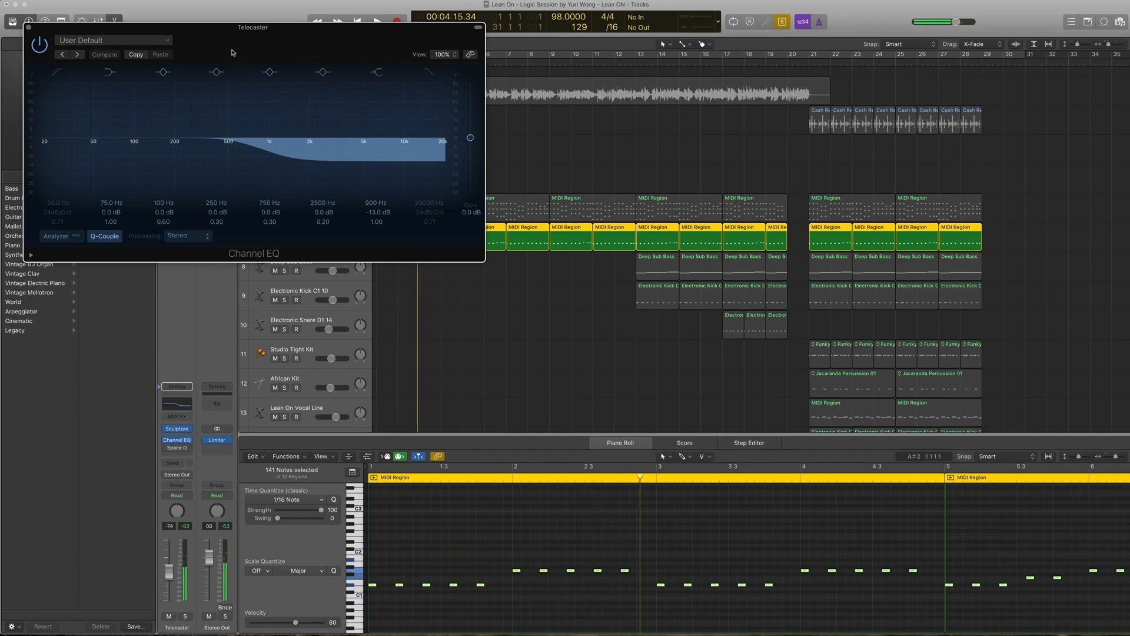
Step: Re-enable the Telecaster track's Space Designer, show its 2.0s Medium Hall preset under Medium Spaces, Halls, and close both effect windows
click(175, 449)
click(126, 49)
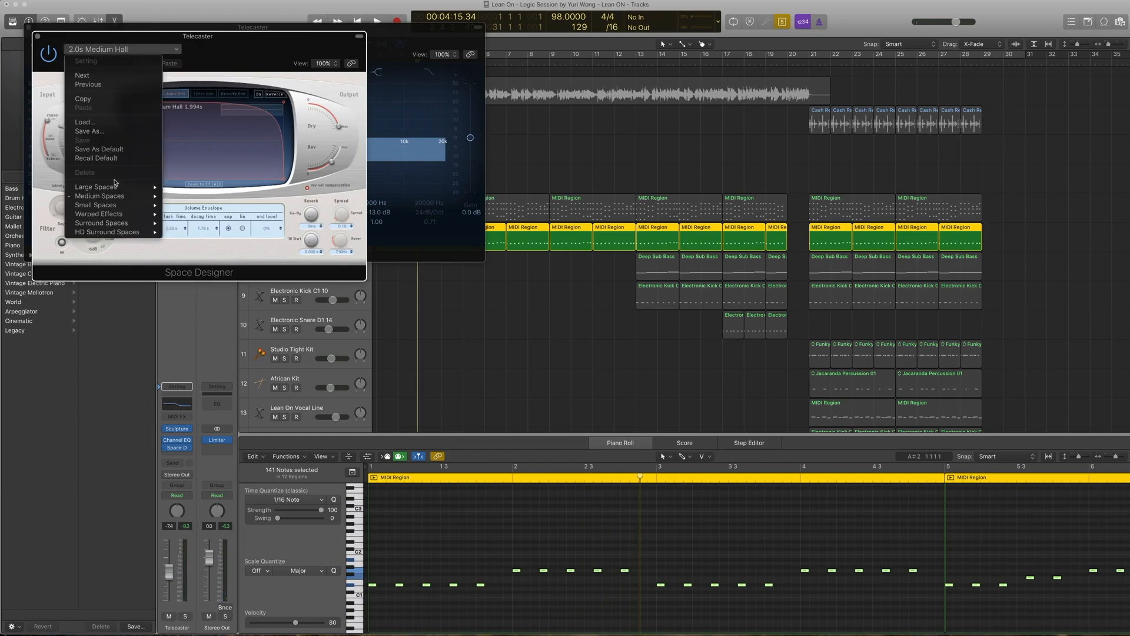
mouse_move(117, 196)
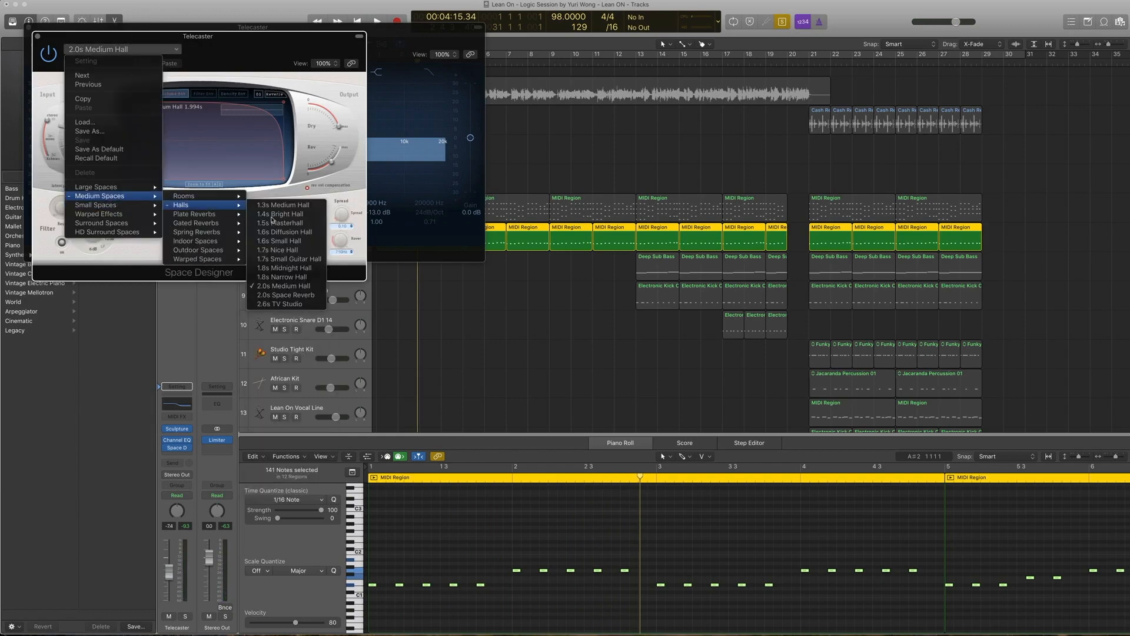
click(40, 36)
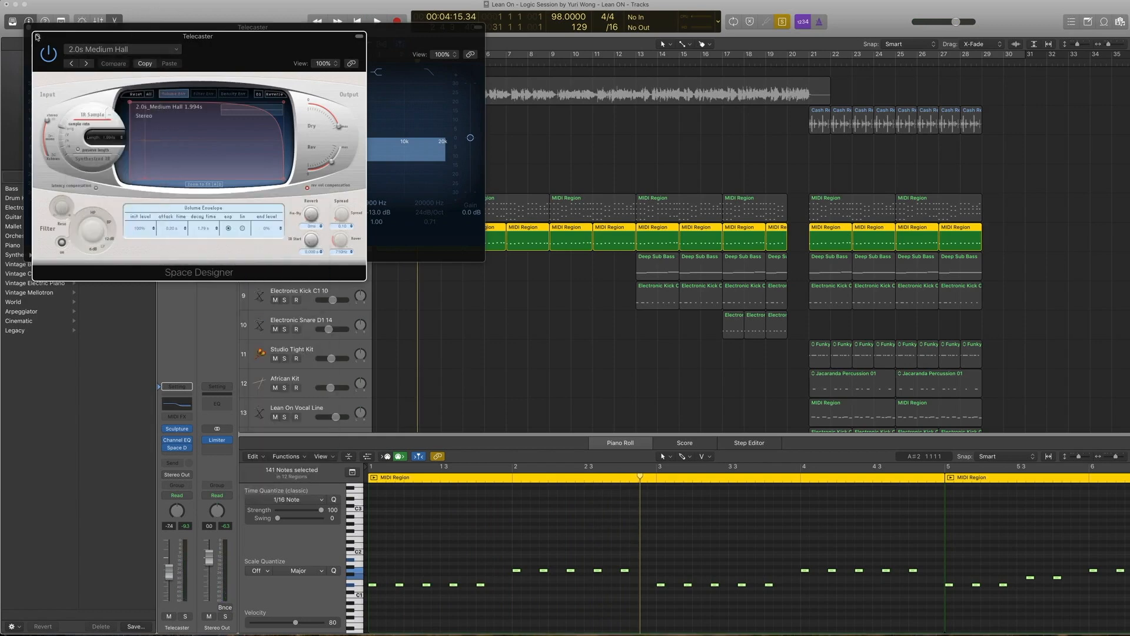
click(37, 35)
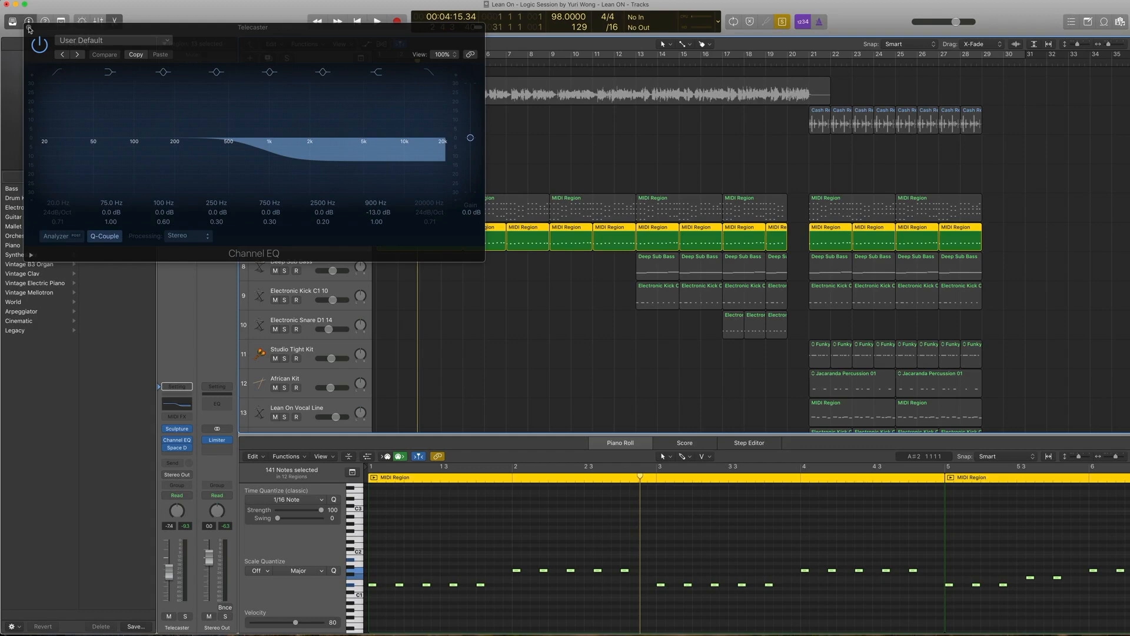
click(28, 27)
Step: Play the soloed Telecaster regions from the beginning with EQ and reverb active, and stop playback
key(Return)
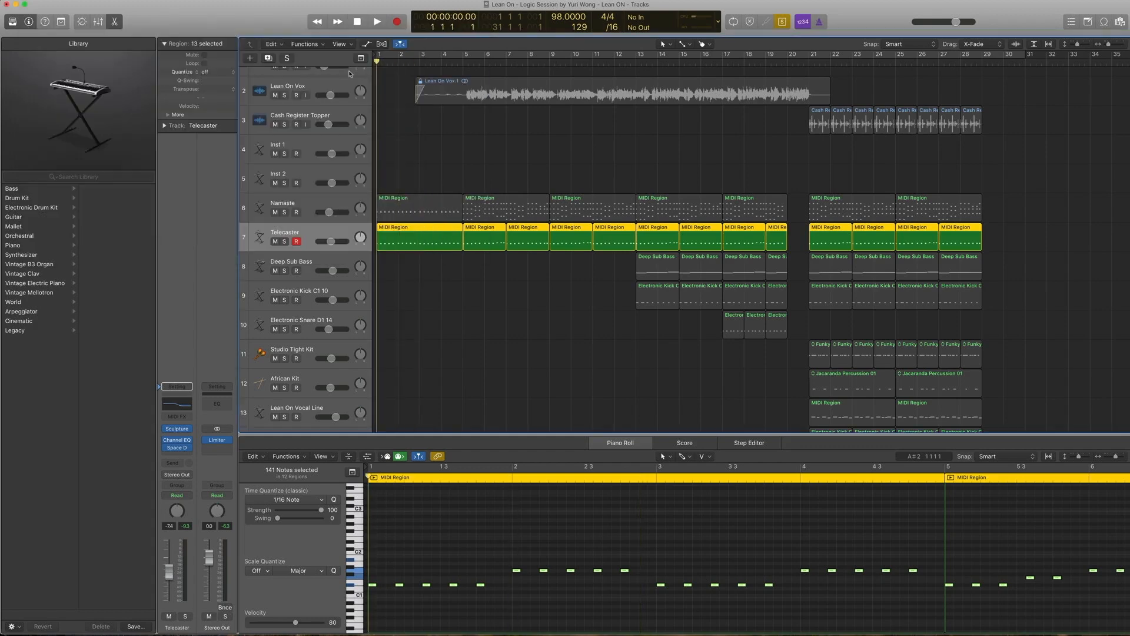
key(space)
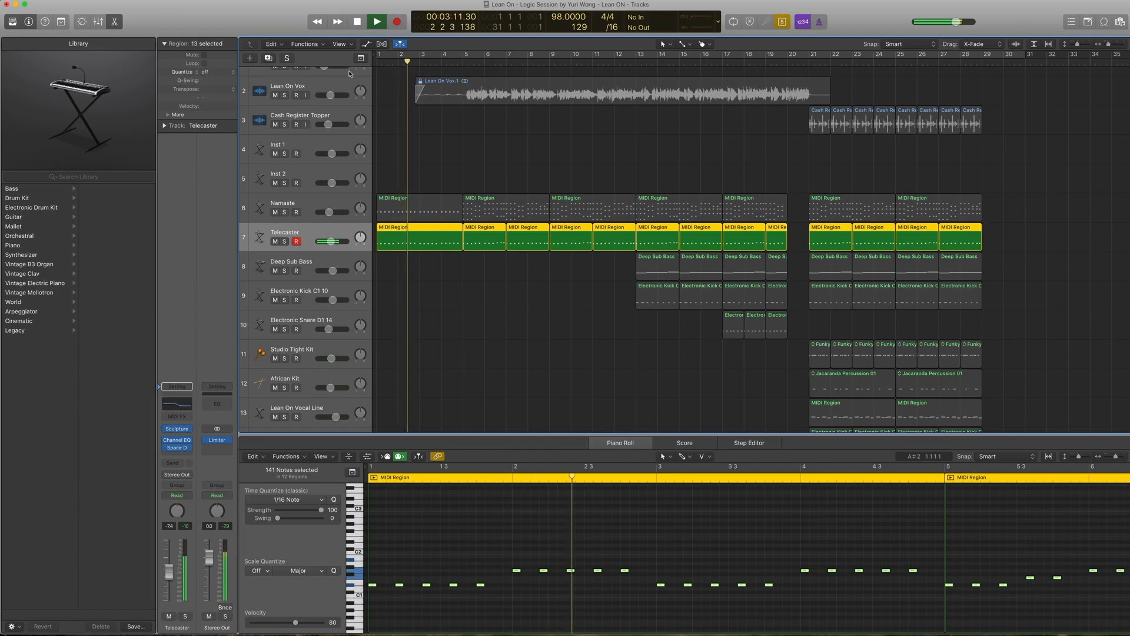
key(space)
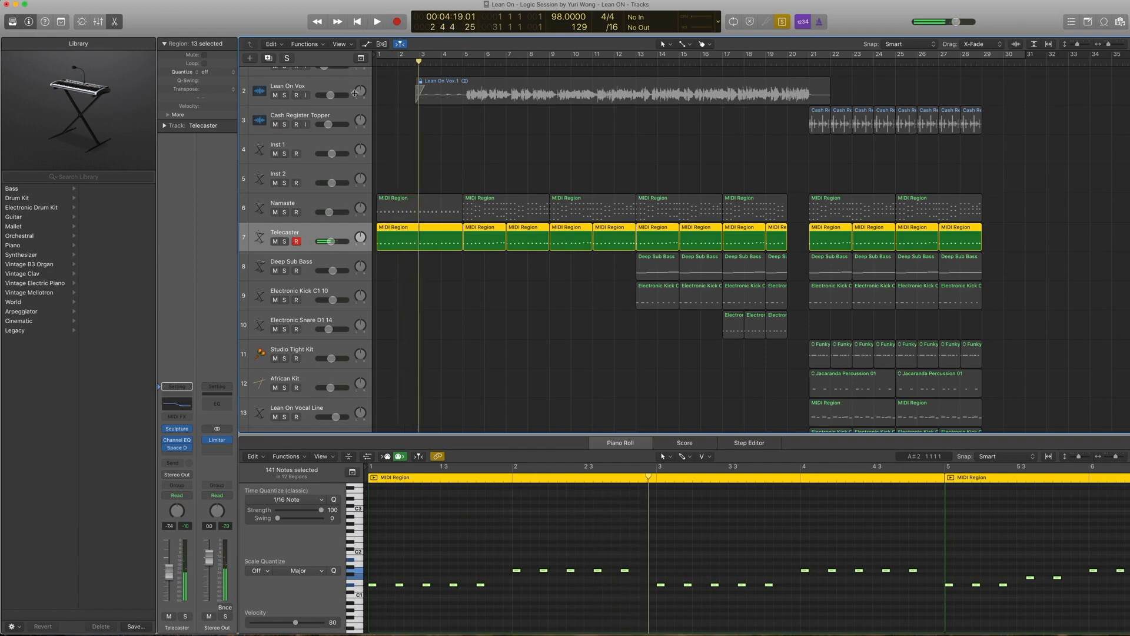
Step: Turn off solo, mute the Lean On Vox region, and play the arrangement without the vocal
key(ctrl+s)
key(space)
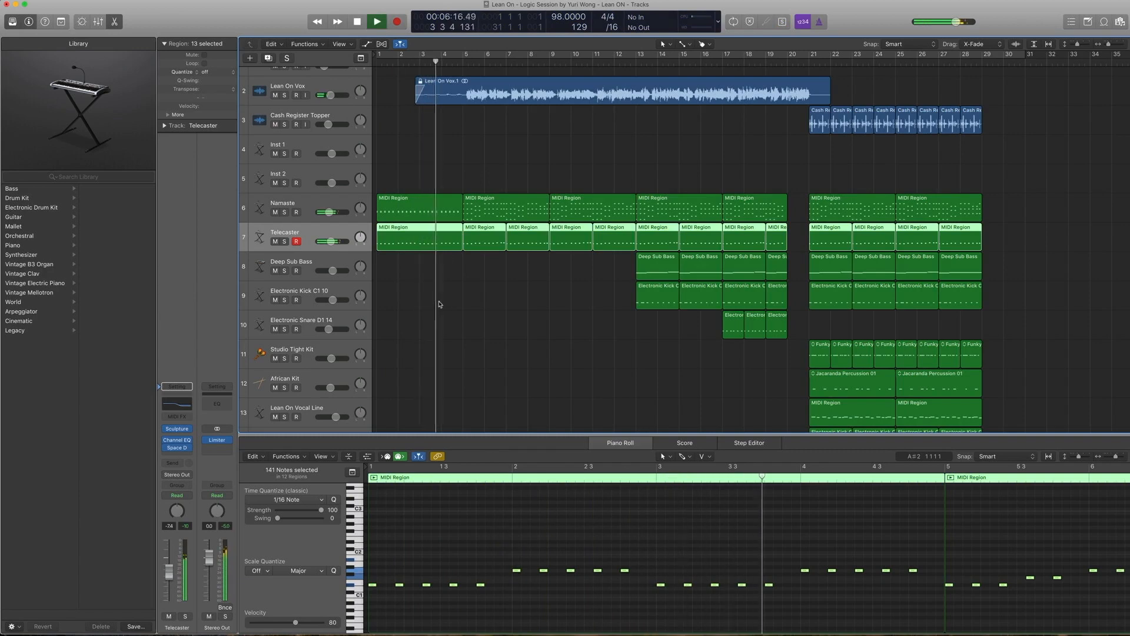
click(469, 93)
key(space)
key(ctrl+m)
key(space)
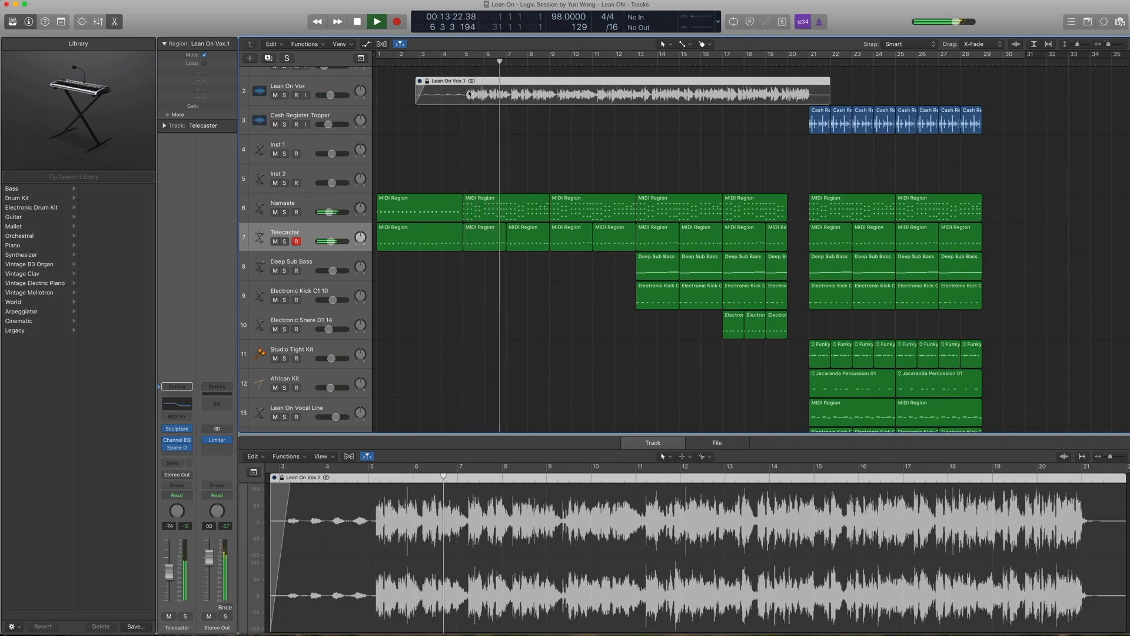
key(space)
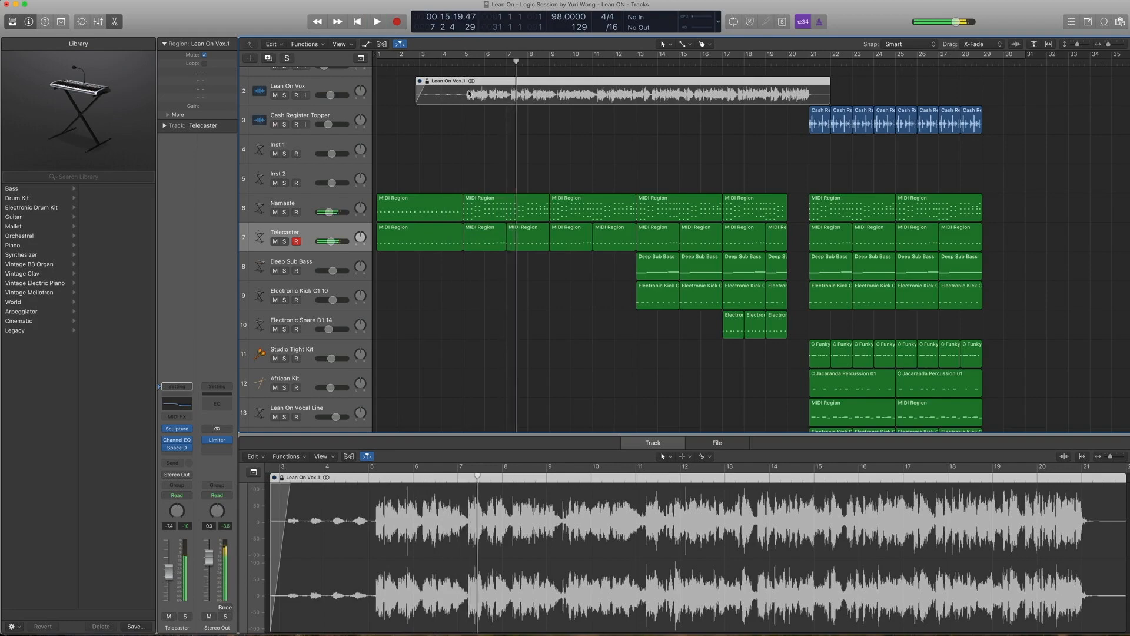
Step: Move the playhead back to bar 4 and unmute the Lean On Vox region
key(comma)
key(comma)
key(comma)
key(comma)
key(ctrl+m)
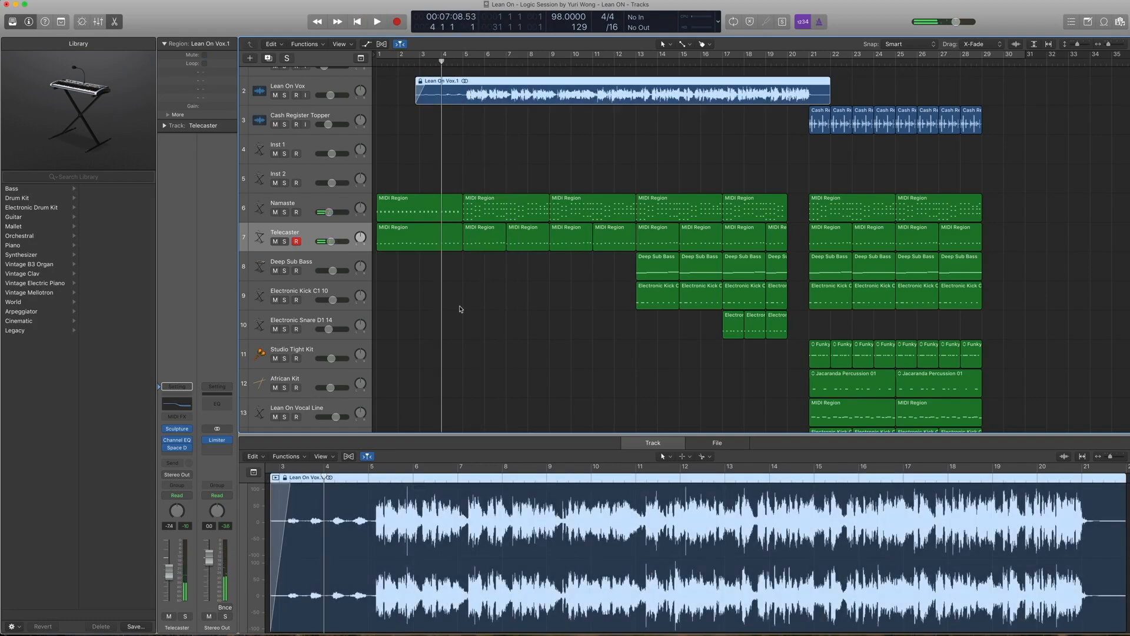
Step: Select the Namaste and Telecaster regions from bar 1 to bar 9 and hide the piano roll editor
drag(511, 315, 422, 183)
scroll(574, 406, down, 2)
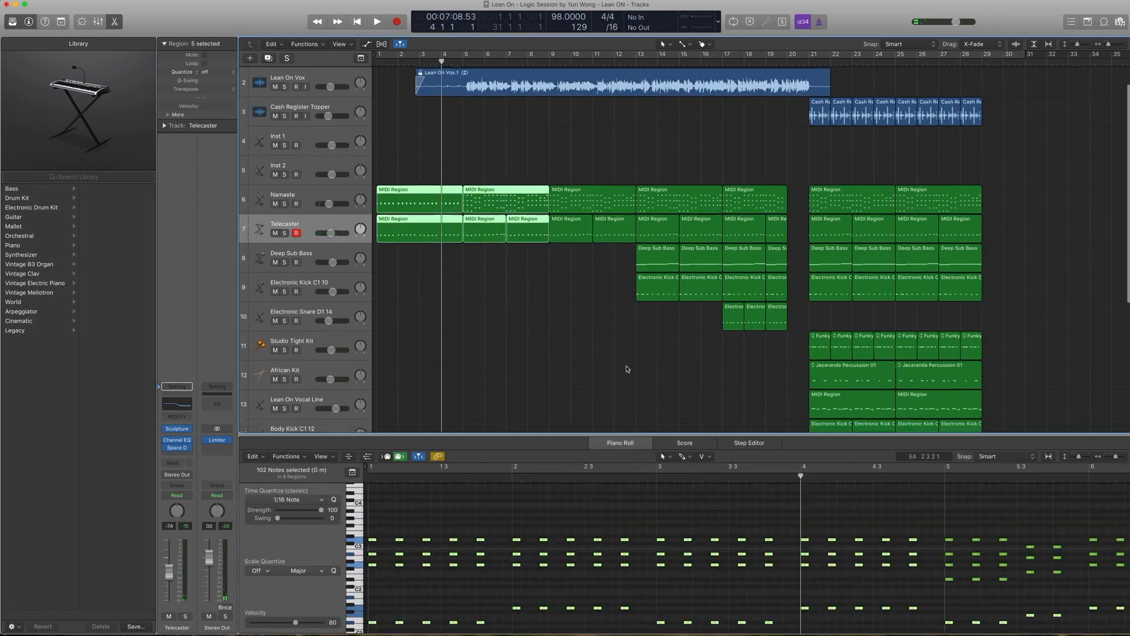
scroll(582, 532, down, 3)
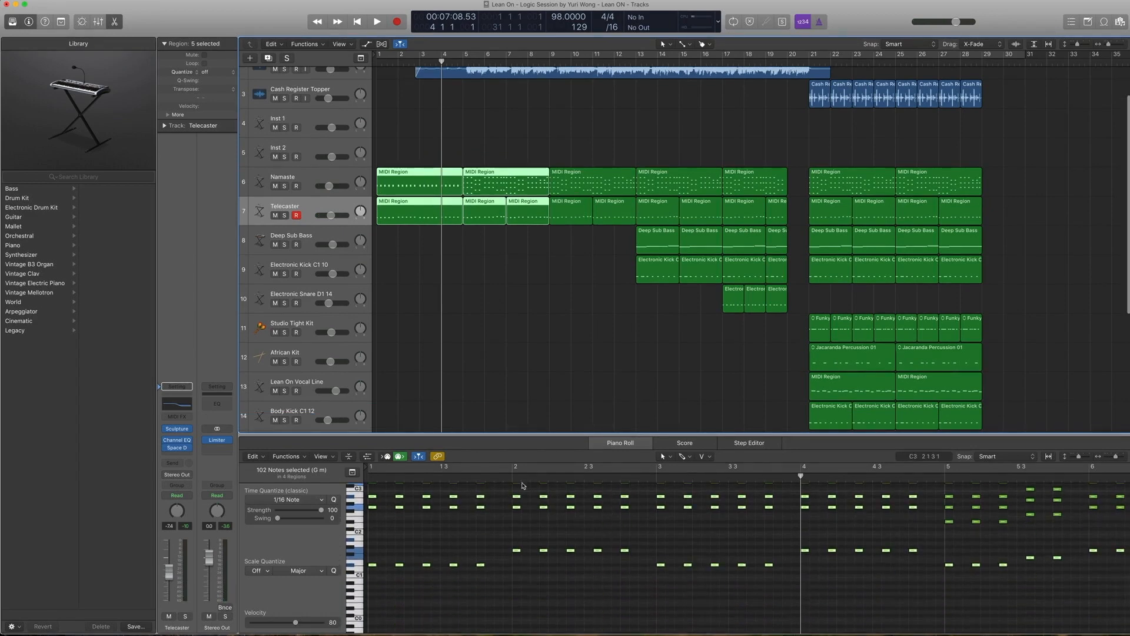
scroll(522, 485, up, 1)
key(p)
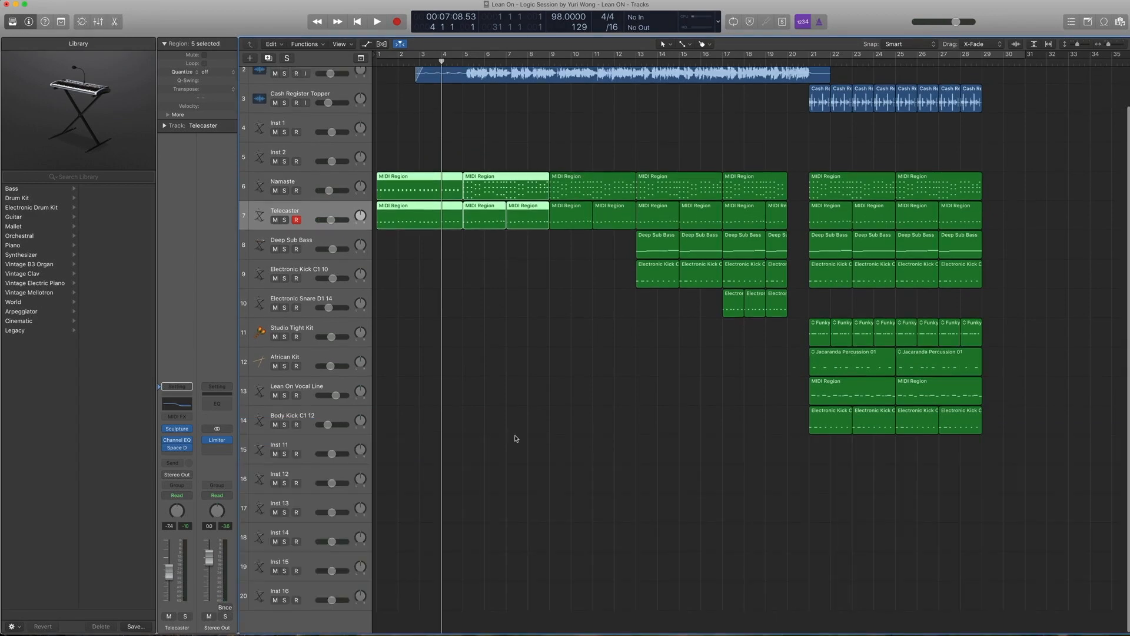
Step: Highlight the Namaste and Telecaster regions from bar 5 to bar 9, followed by those from bar 13 to bar 17
drag(532, 305, 494, 185)
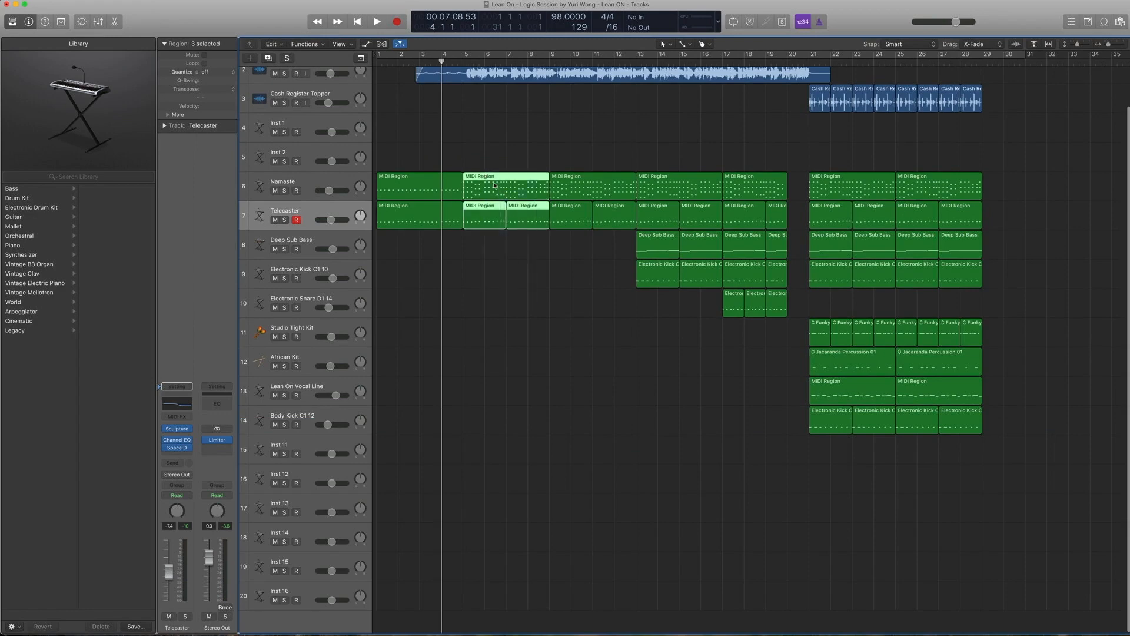
drag(568, 251, 697, 218)
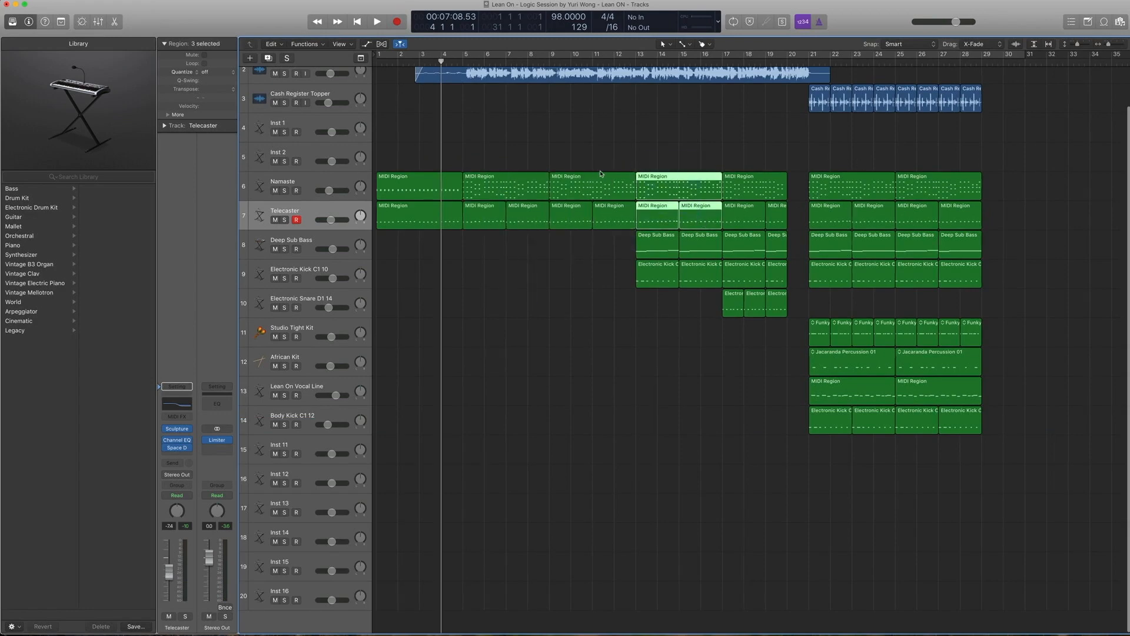
Step: Select the Deep Sub Bass track and open its Alchemy instrument
scroll(723, 159, right, 3)
click(287, 242)
scroll(497, 240, left, 2)
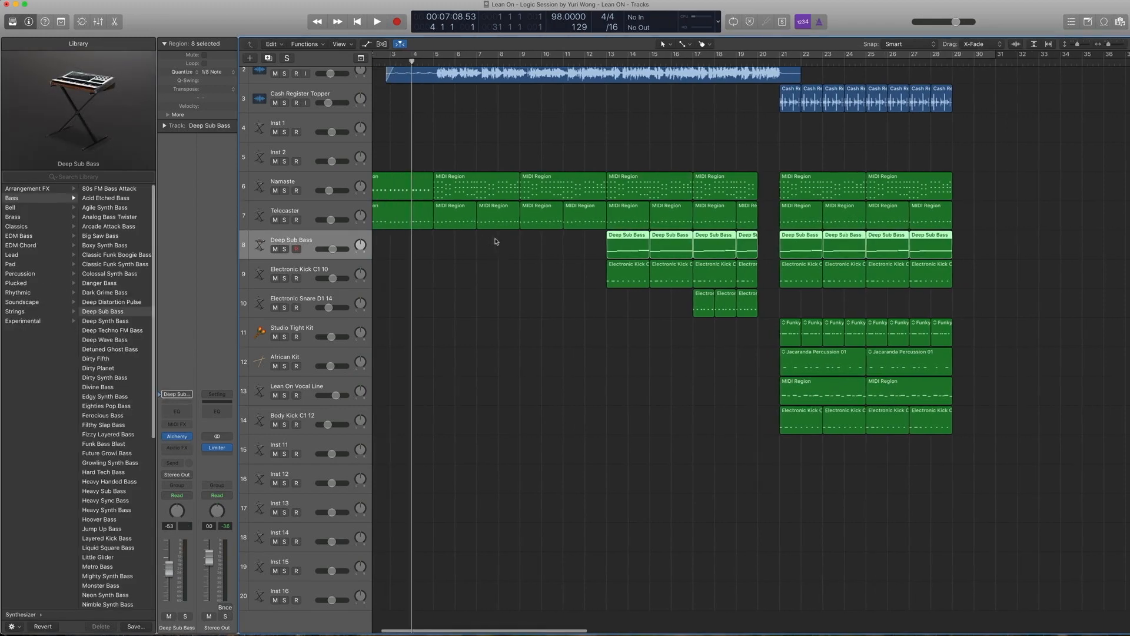
scroll(497, 240, up, 1)
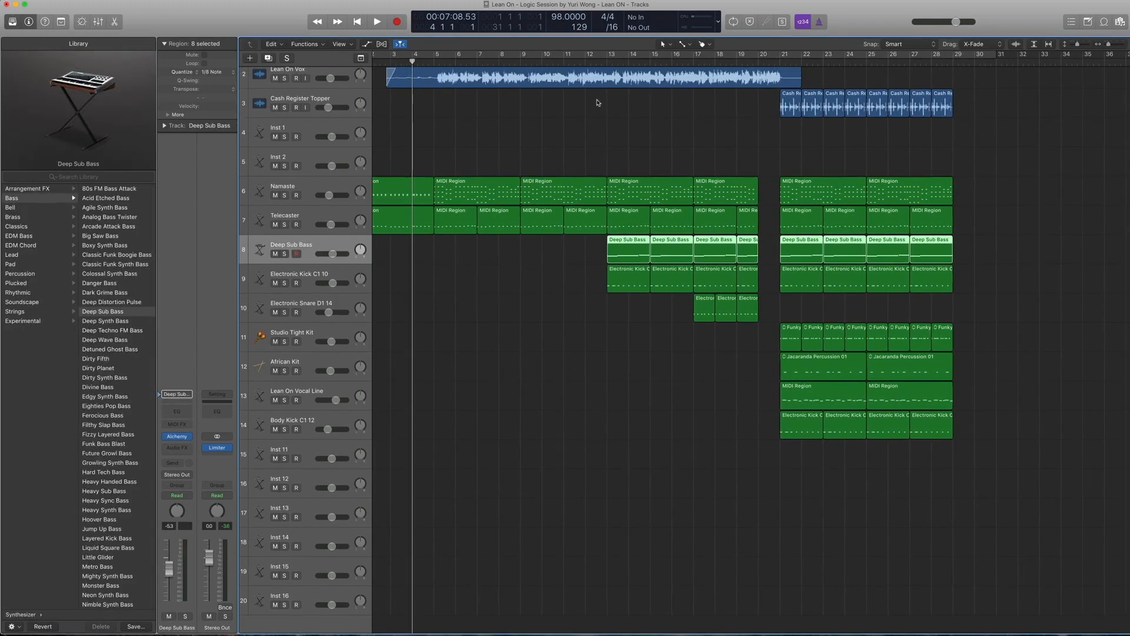
scroll(597, 103, right, 1)
scroll(469, 169, left, 2)
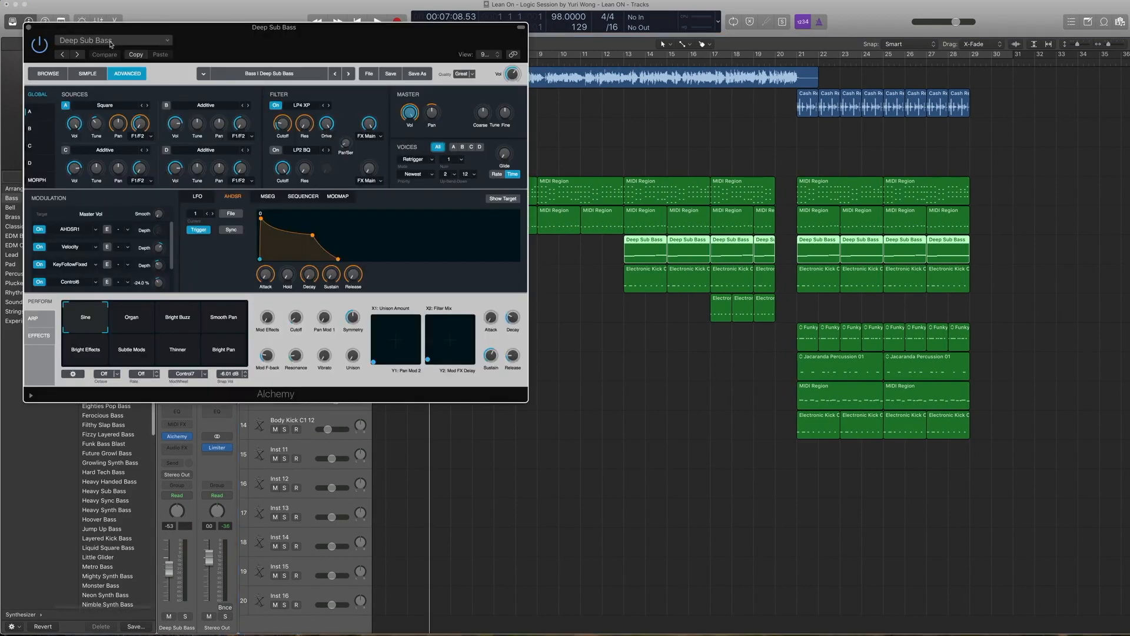
Step: Look through Alchemy's Basic preset categories, show the preset browser for Deep Sub Bass, and close the plug-in
click(164, 40)
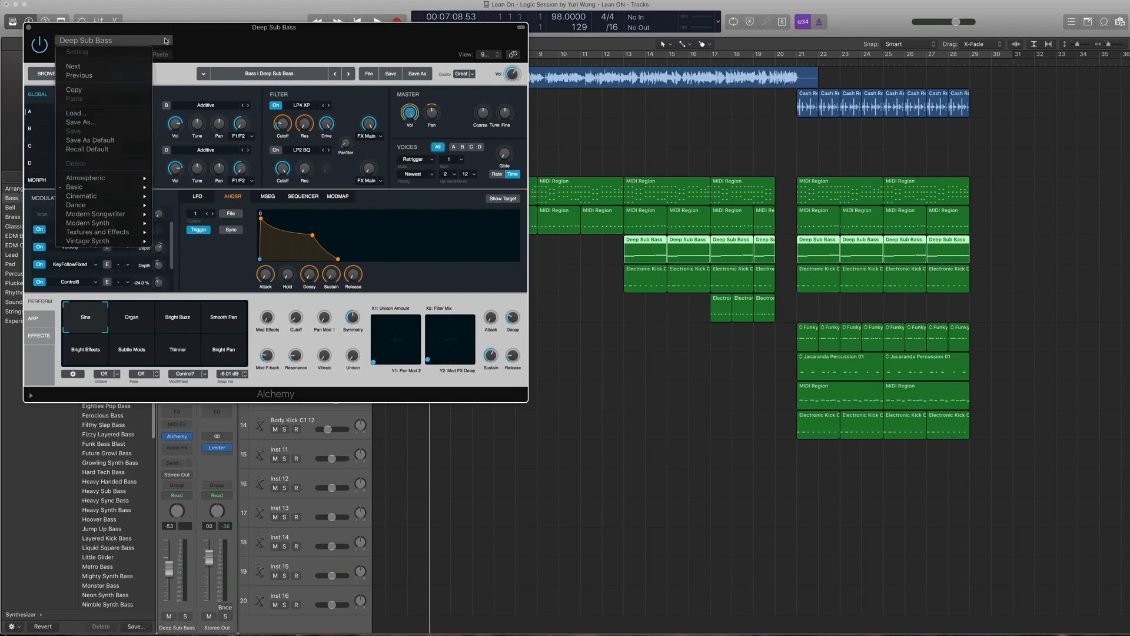
mouse_move(113, 188)
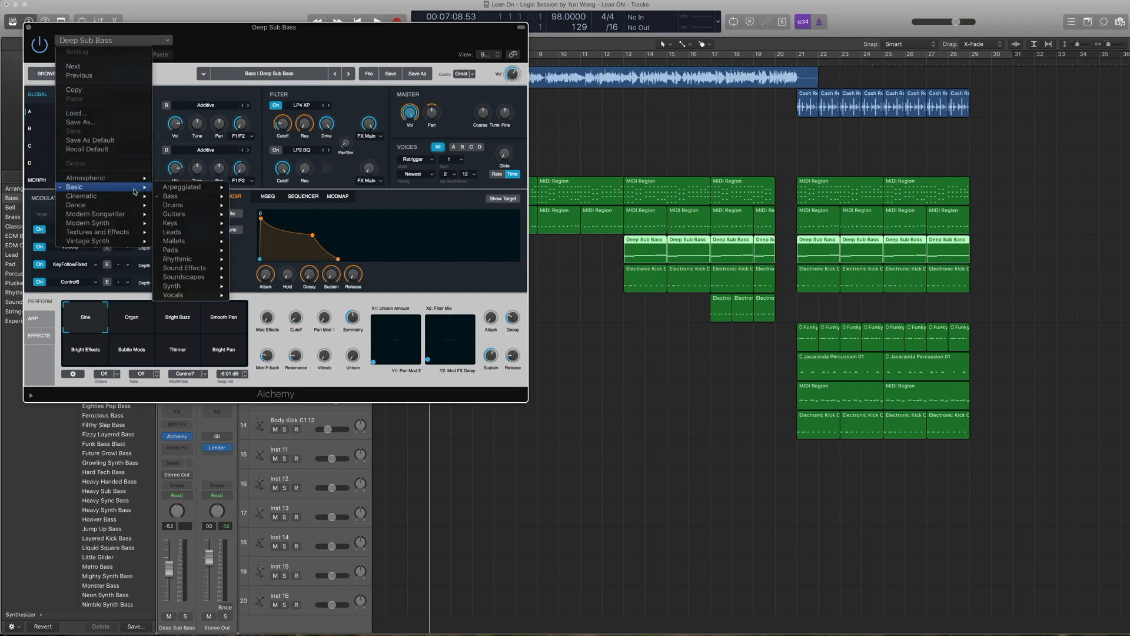
click(49, 76)
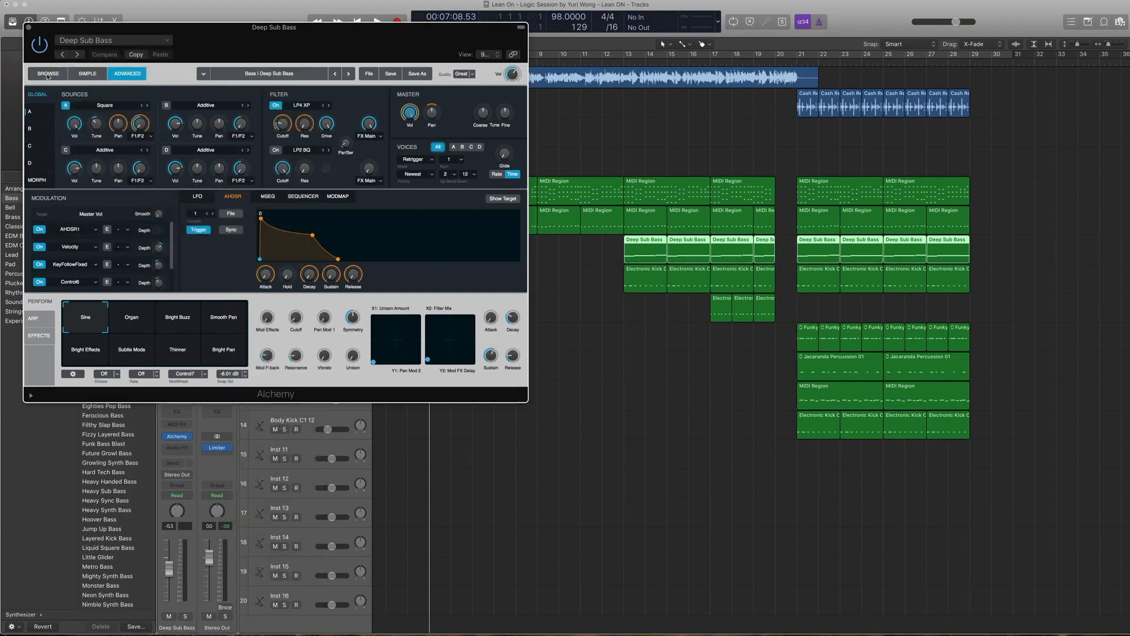
click(34, 75)
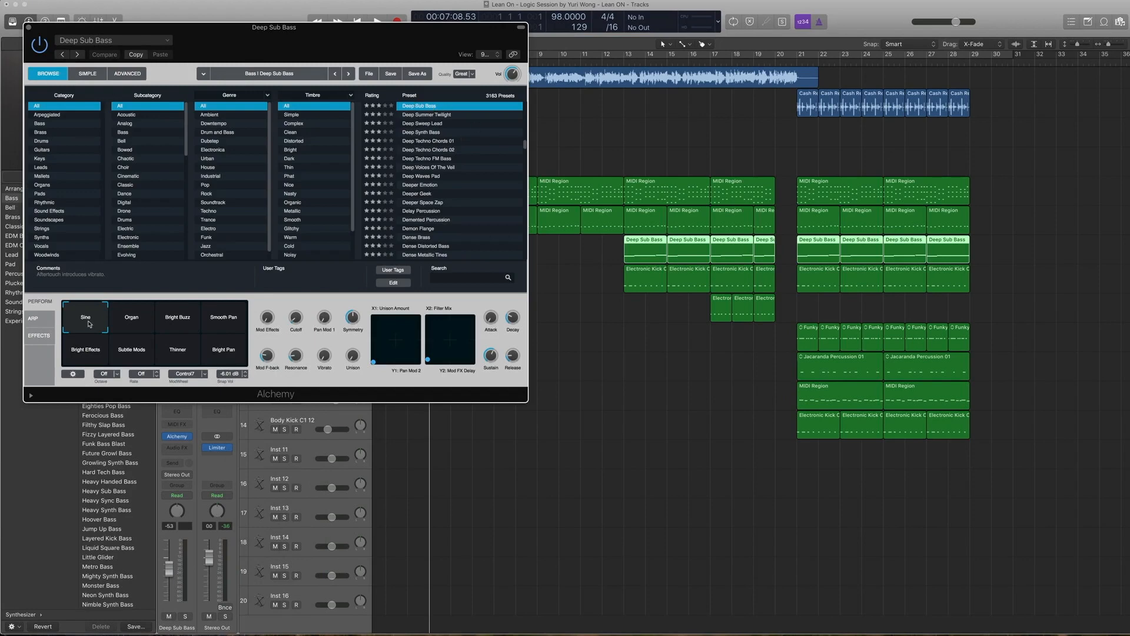
click(28, 28)
Step: Solo the Deep Sub Bass regions from bar 13 to bar 20, open them in the piano roll, and play them
drag(578, 245, 748, 244)
key(ctrl+s)
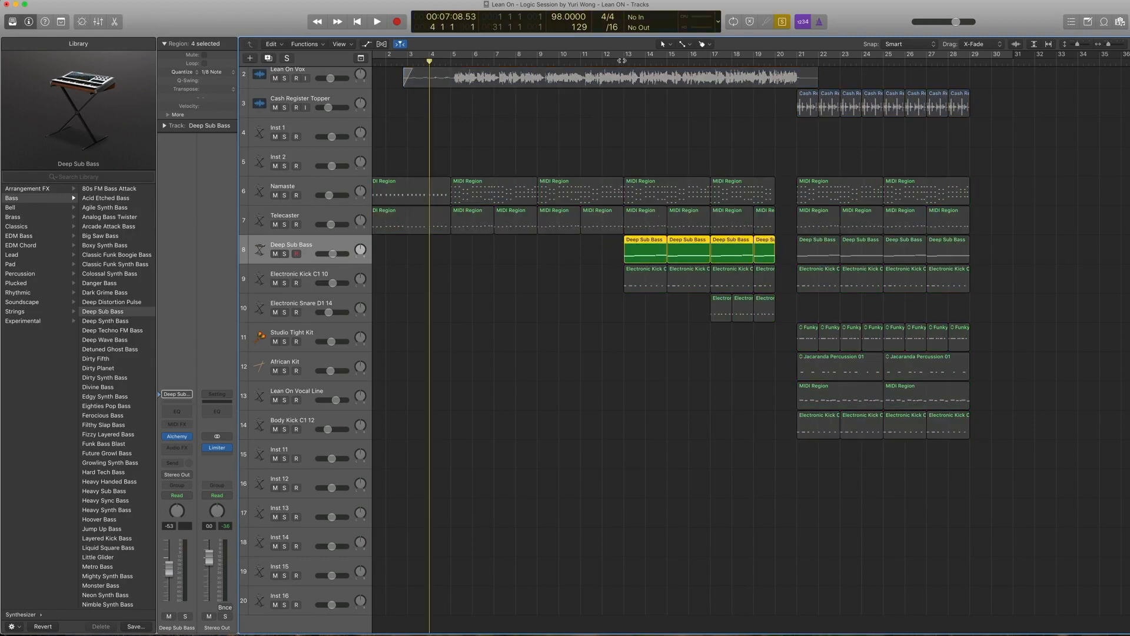
double_click(637, 241)
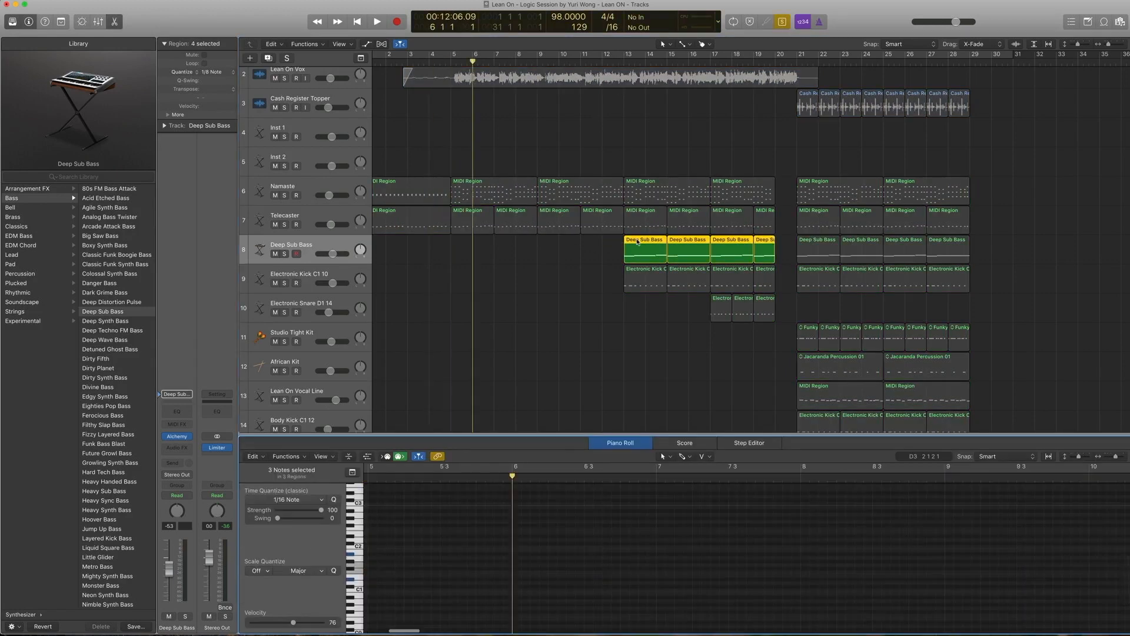
key(space)
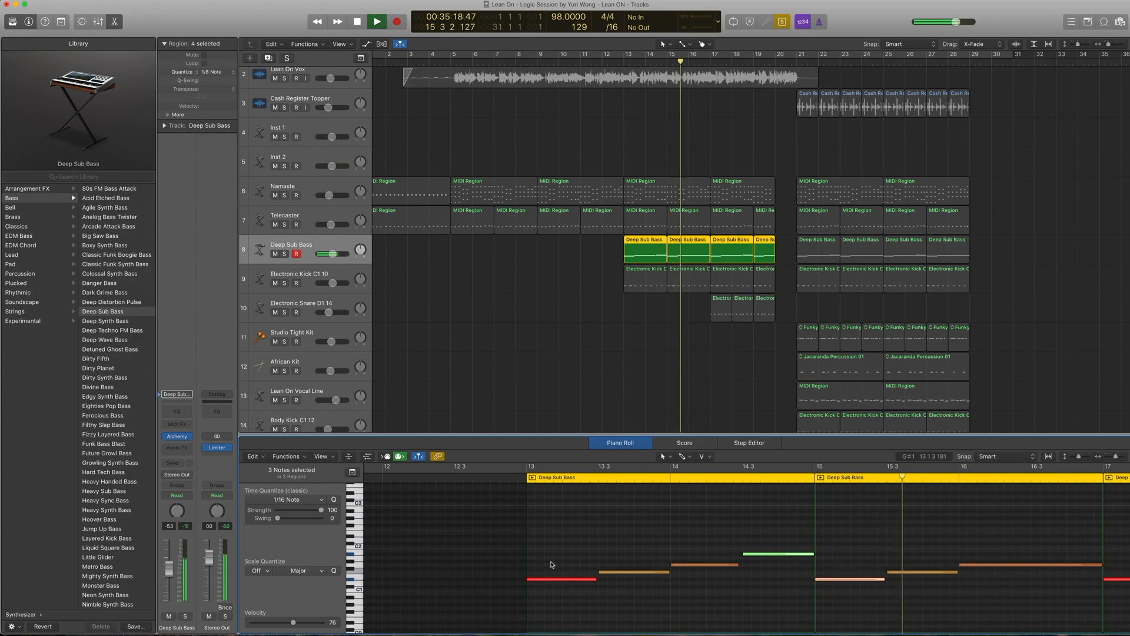
key(space)
key(ctrl+s)
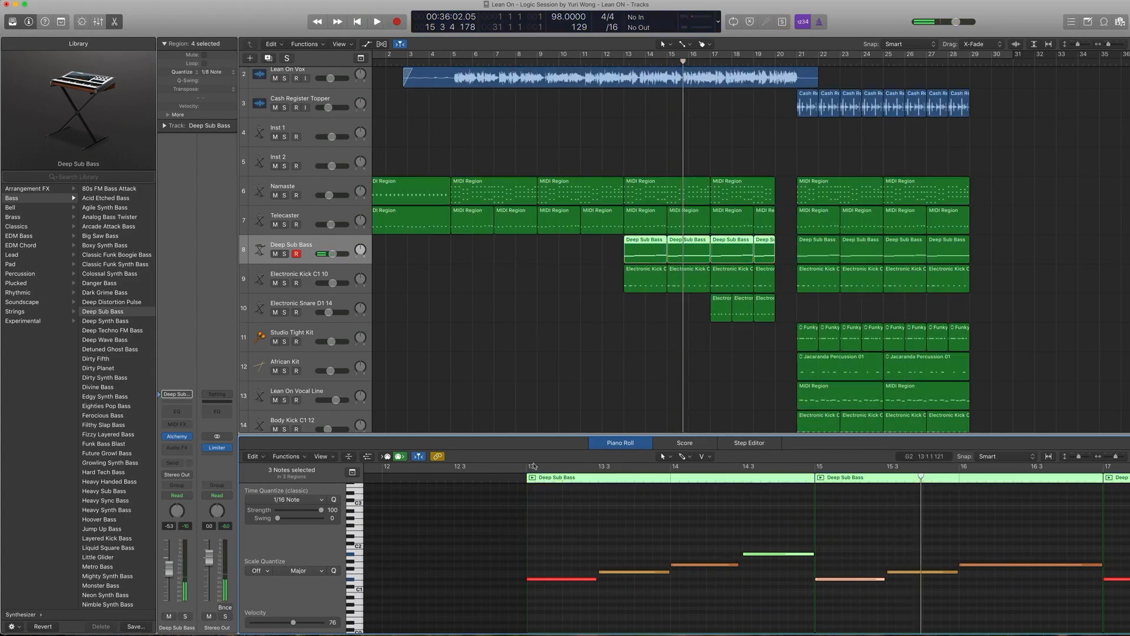
Step: Select the Electronic Kick C1 10 track and show its EXS24 sample under Electronic Kicks in the library
click(300, 272)
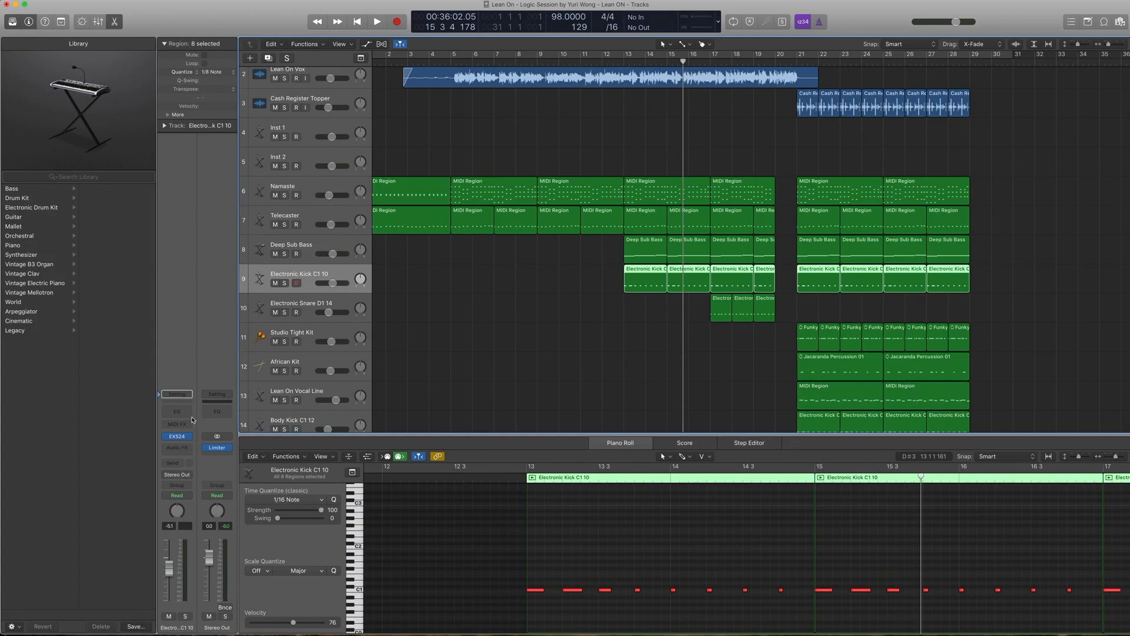
click(159, 439)
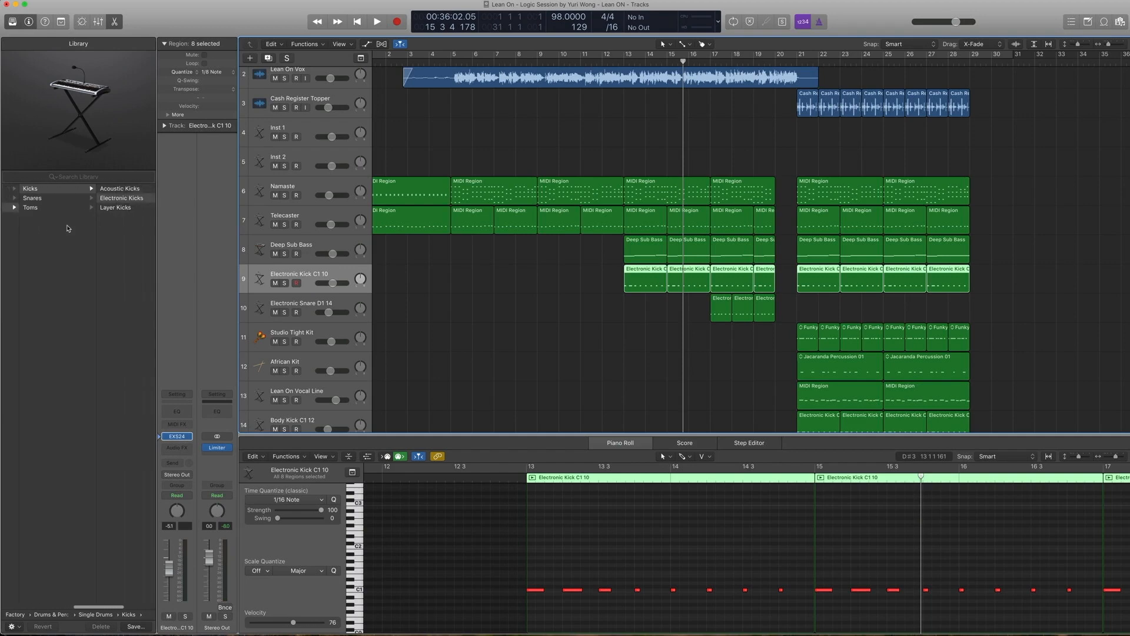
scroll(66, 226, left, 3)
scroll(58, 218, right, 5)
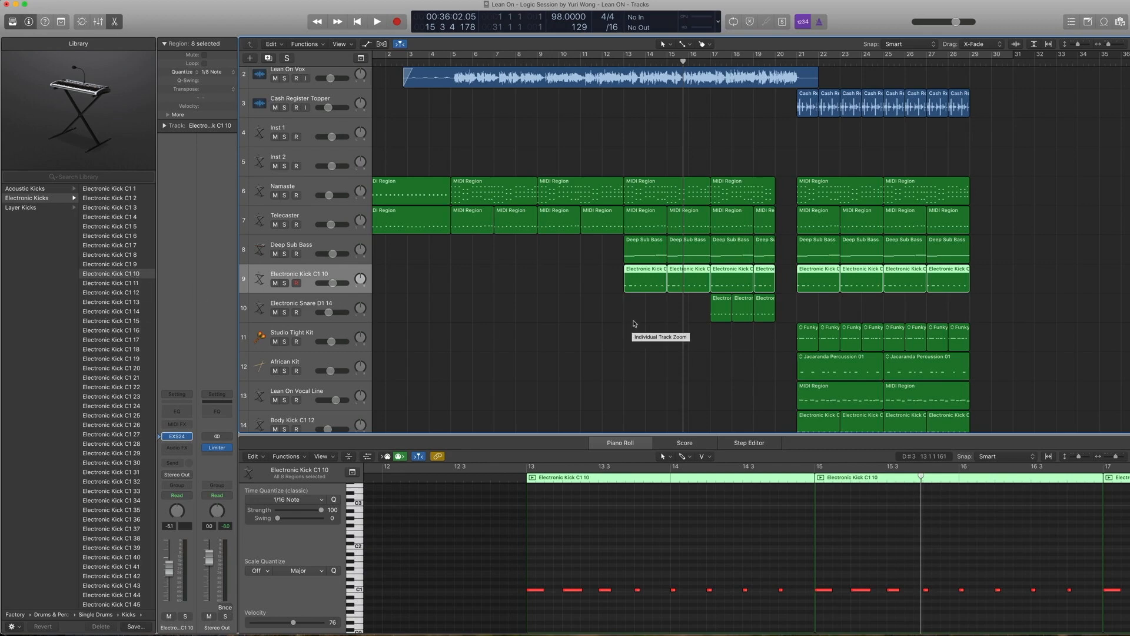
Step: Solo and play the Electronic Kick C1 10 regions between bars 13 and 20
drag(608, 282, 778, 289)
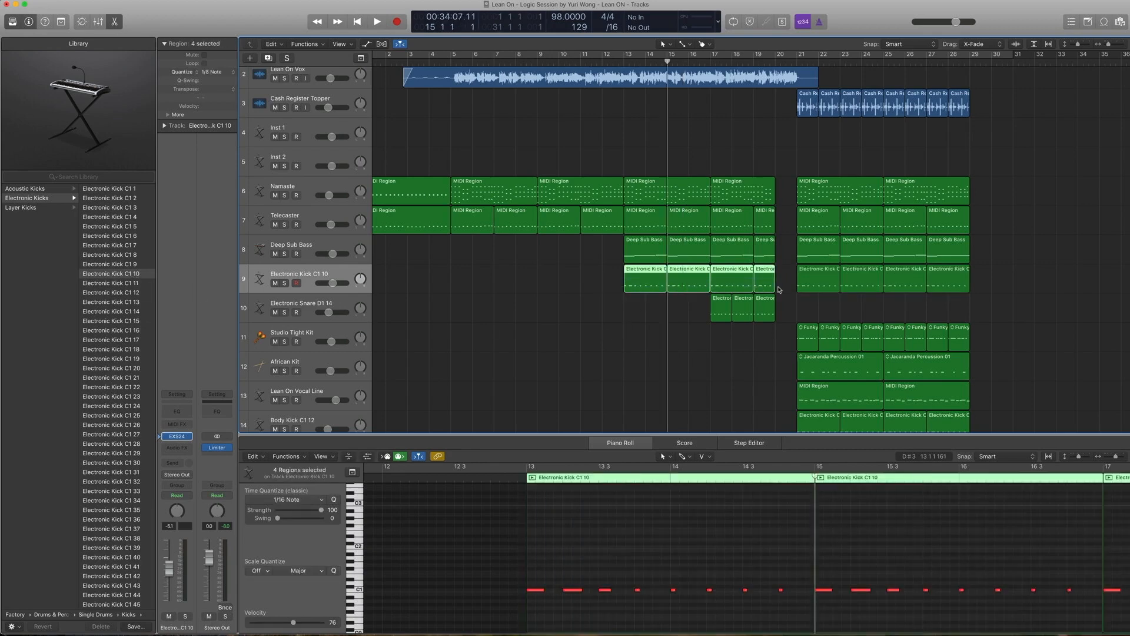
key(ctrl+s)
key(space)
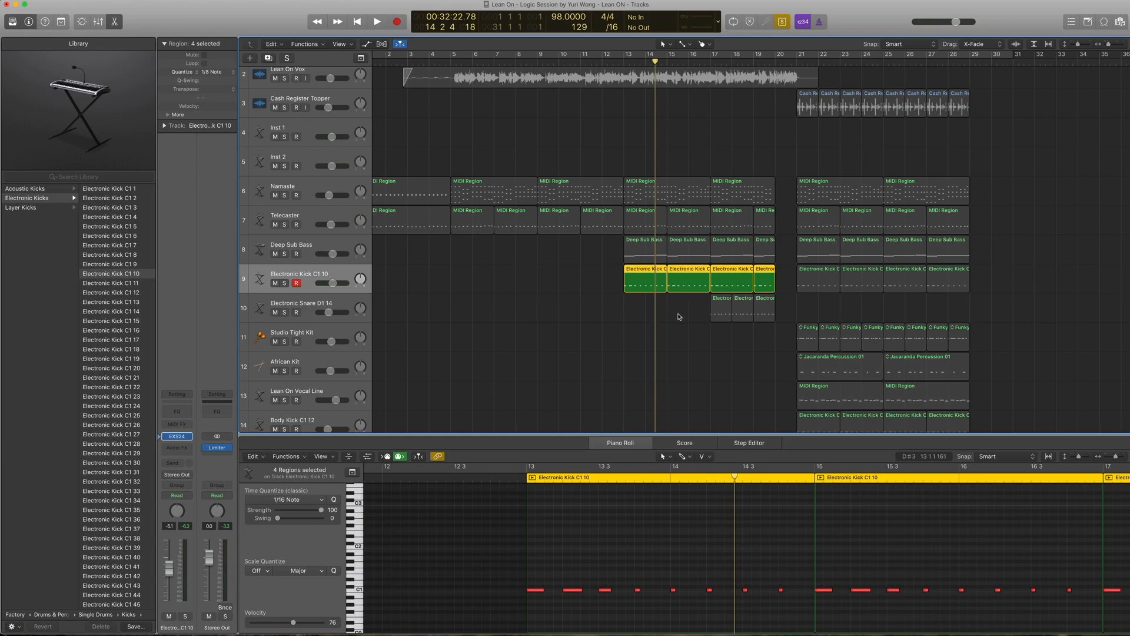
Step: Play the soloed Namaste, Telecaster, Deep Sub Bass and Electronic Kick regions together from bar 13 to bar 17
drag(679, 317, 651, 193)
key(comma)
key(comma)
key(comma)
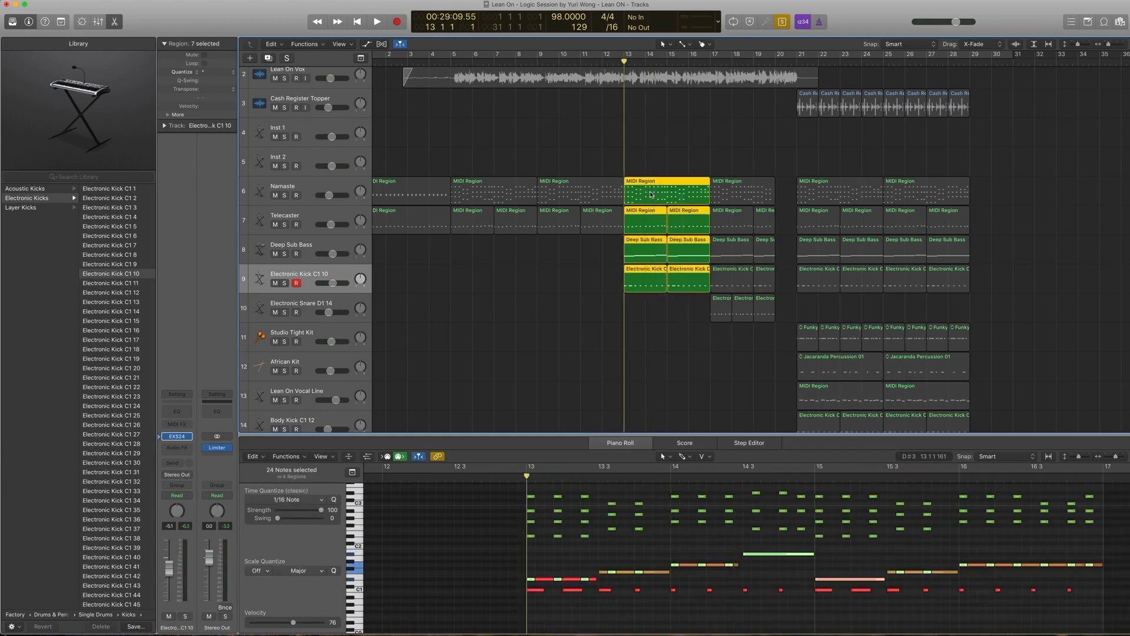
key(period)
key(space)
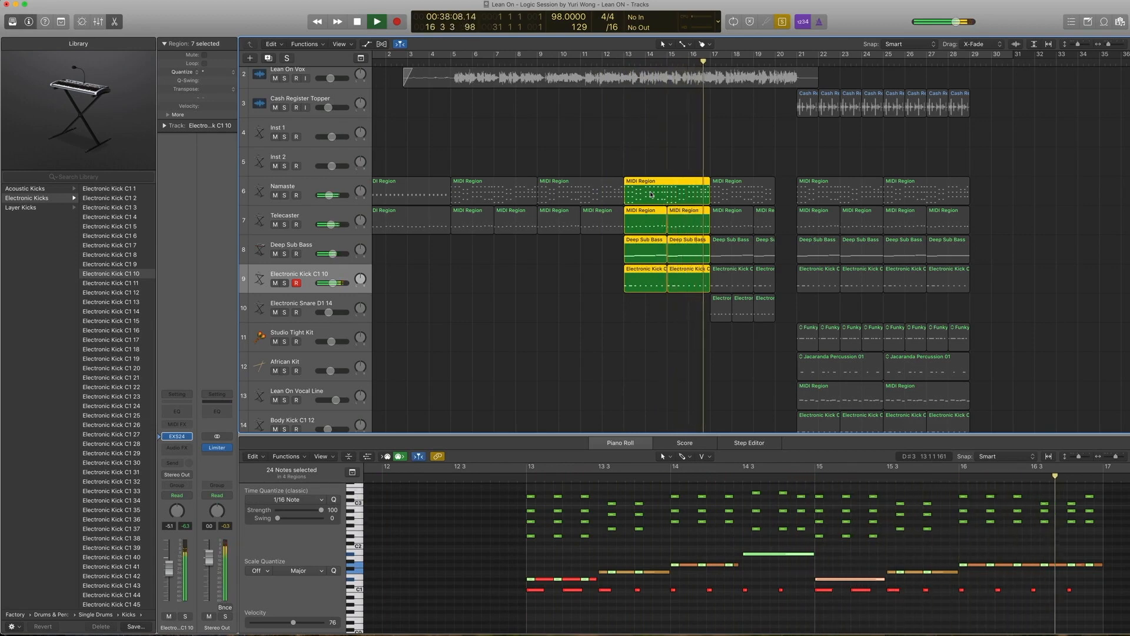
key(space)
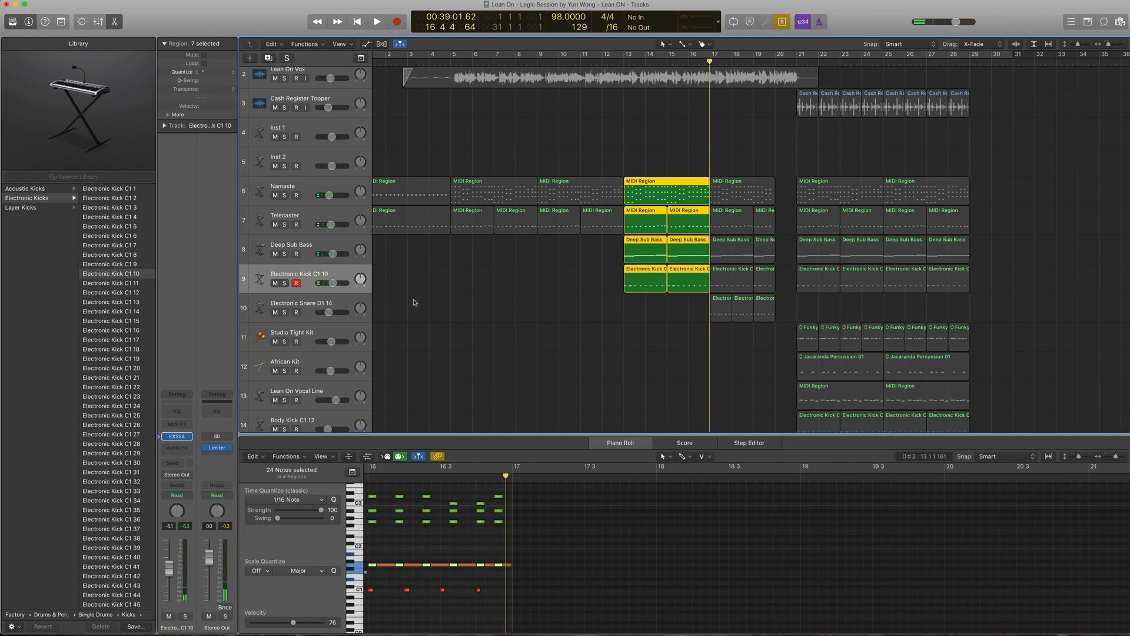
Step: Show the Electronic Snare D1 14 track's EXS24 sample in the library and play its soloed regions from bar 17
click(306, 306)
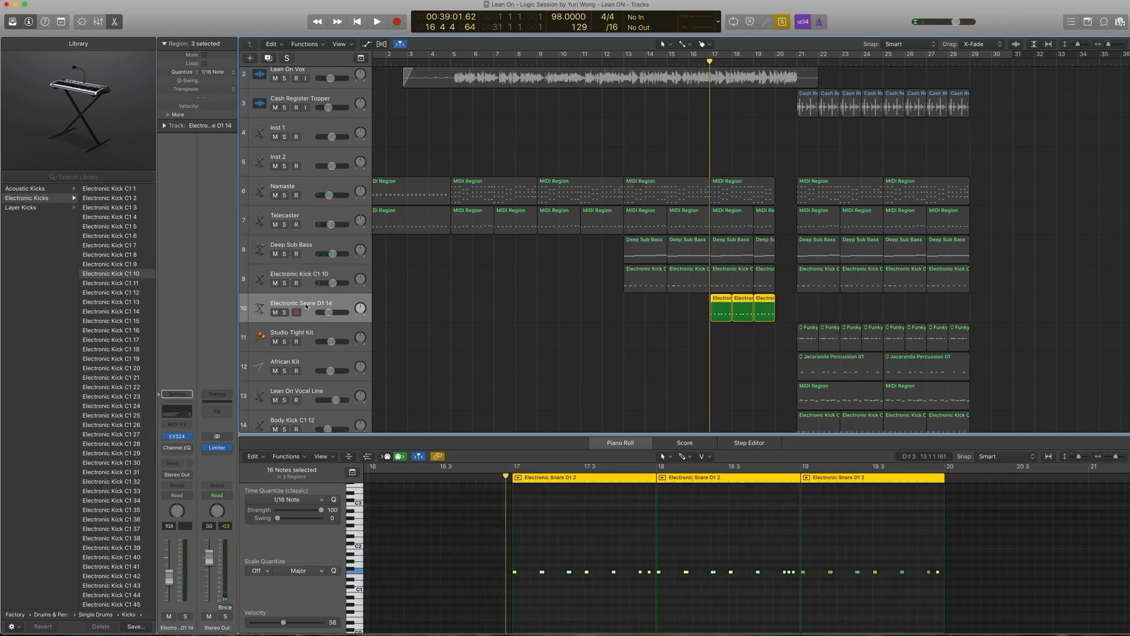
click(159, 437)
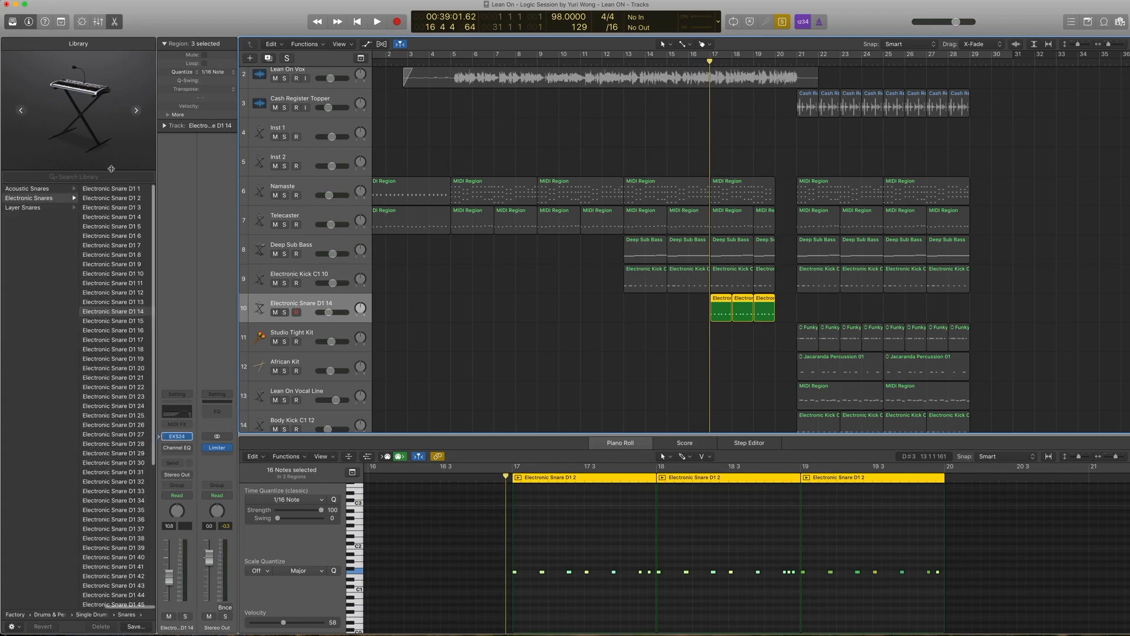
scroll(75, 217, left, 5)
scroll(45, 216, right, 5)
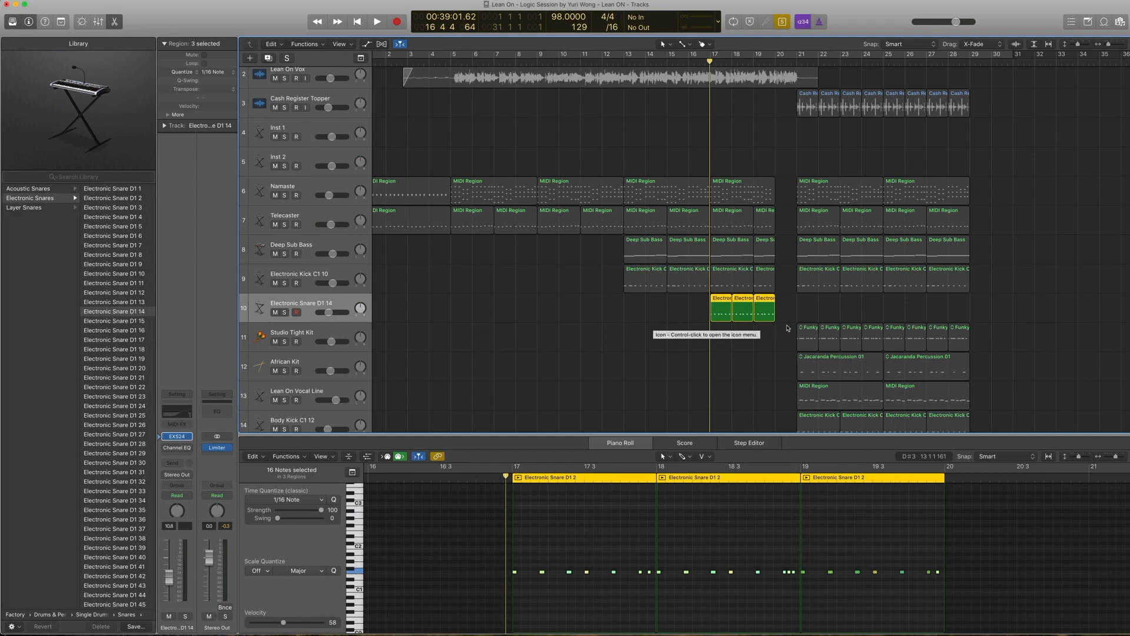
key(space)
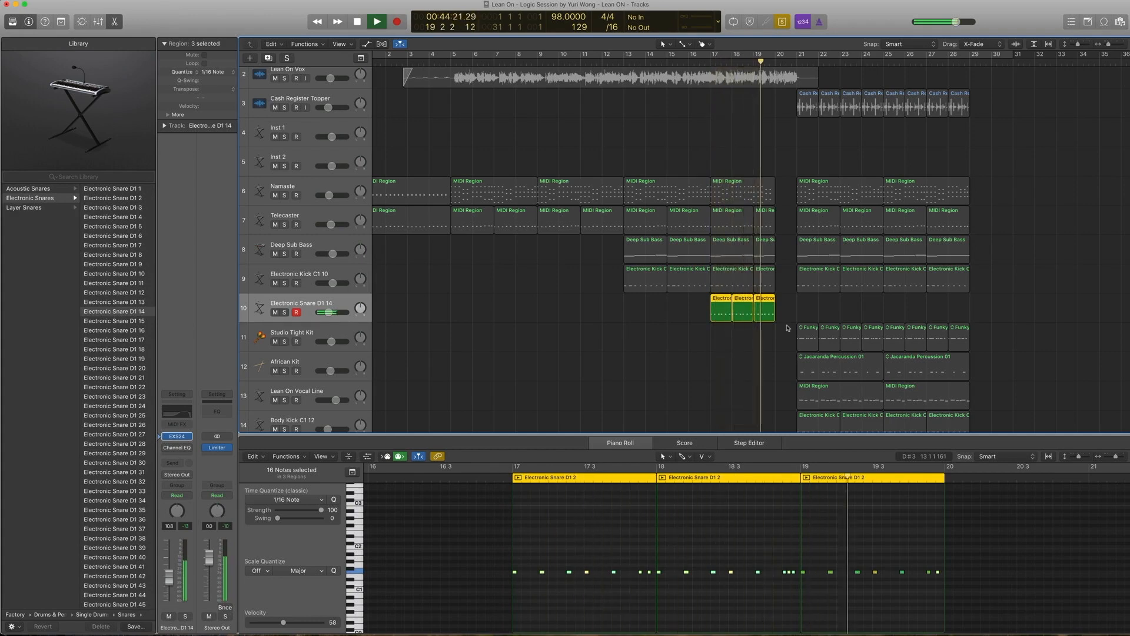
key(space)
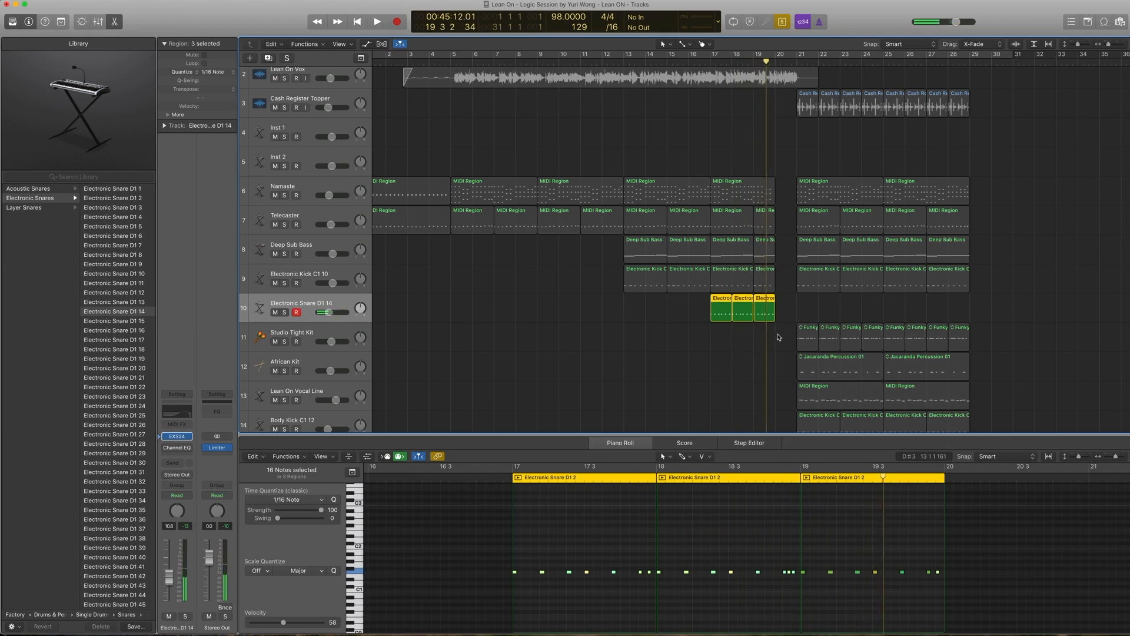
Step: Select all Namaste through Electronic Snare regions from bar 17 to bar 20 and play them soloed, starting at bar 16
drag(778, 336, 714, 196)
key(comma)
key(comma)
key(comma)
key(comma)
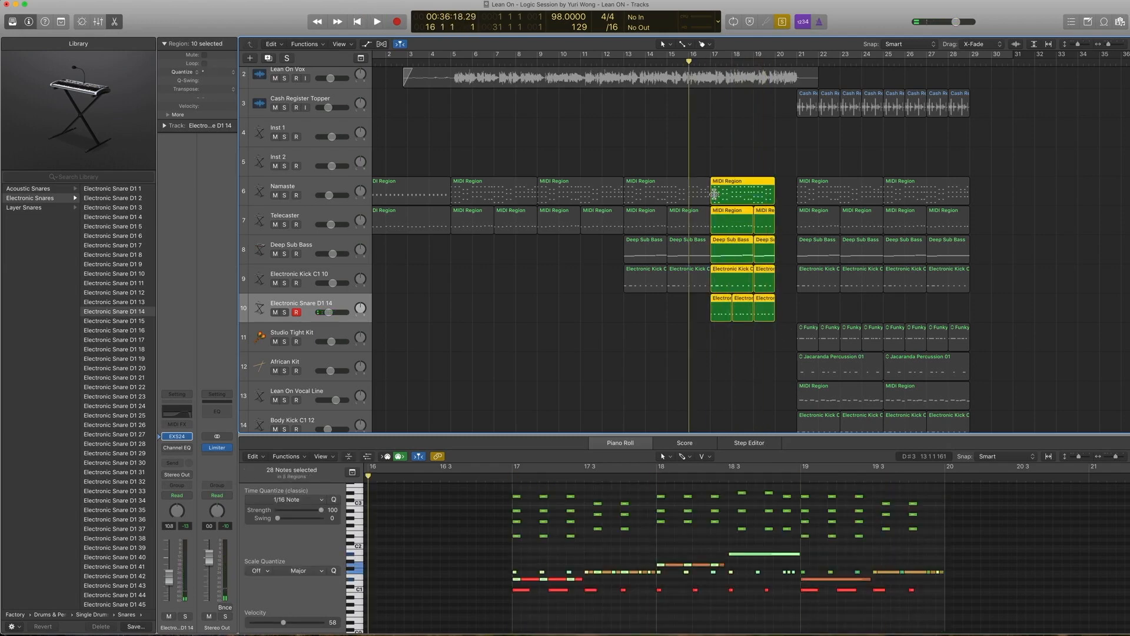
key(space)
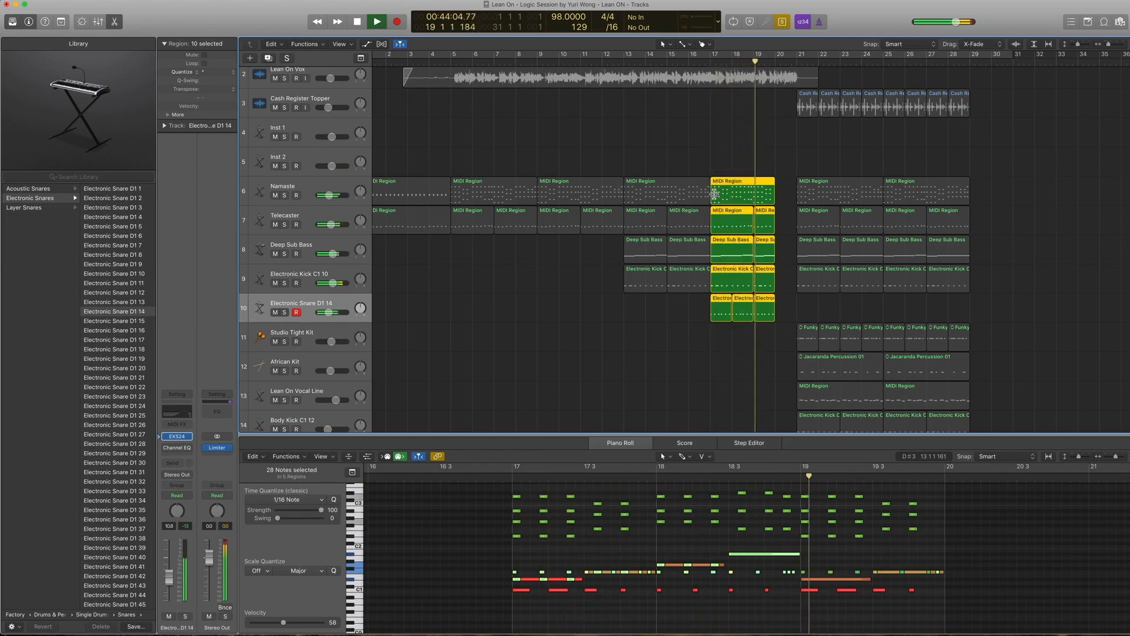
key(space)
Step: Remove the first Electronic Snare region from the selection, play the remaining soloed regions from bar 19, and turn off solo
click(715, 194)
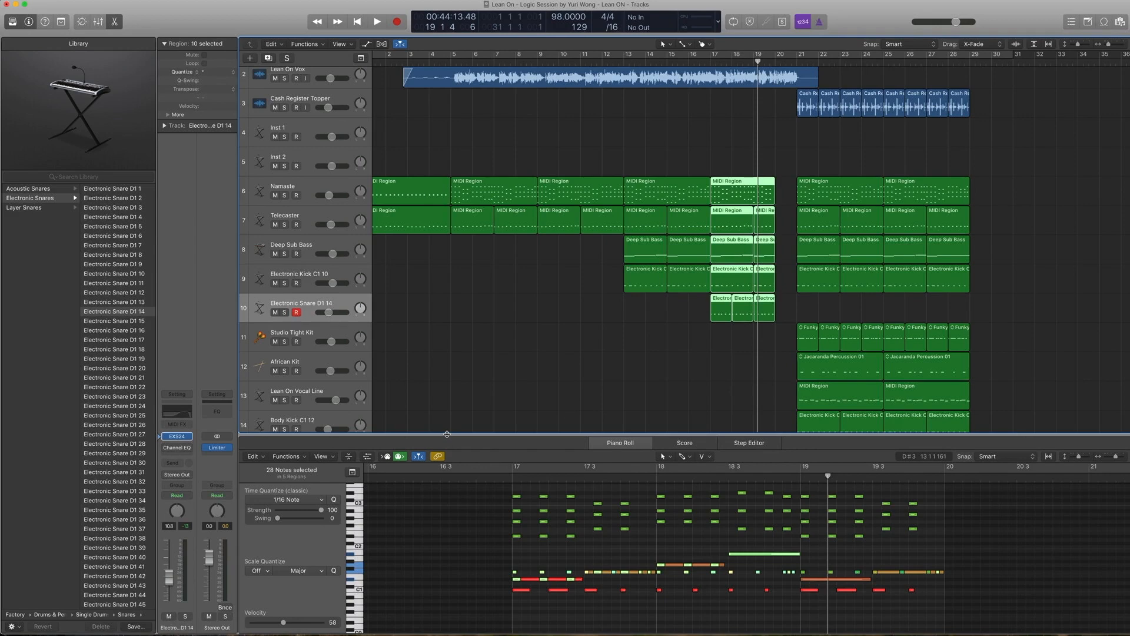
shift+click(721, 309)
key(ctrl+s)
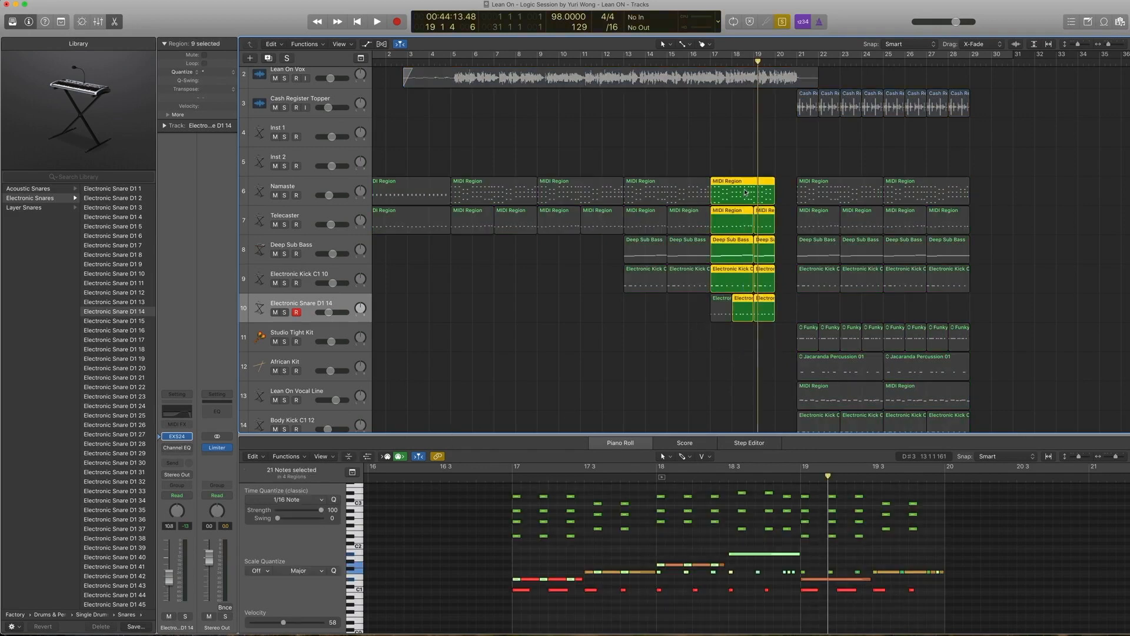
key(space)
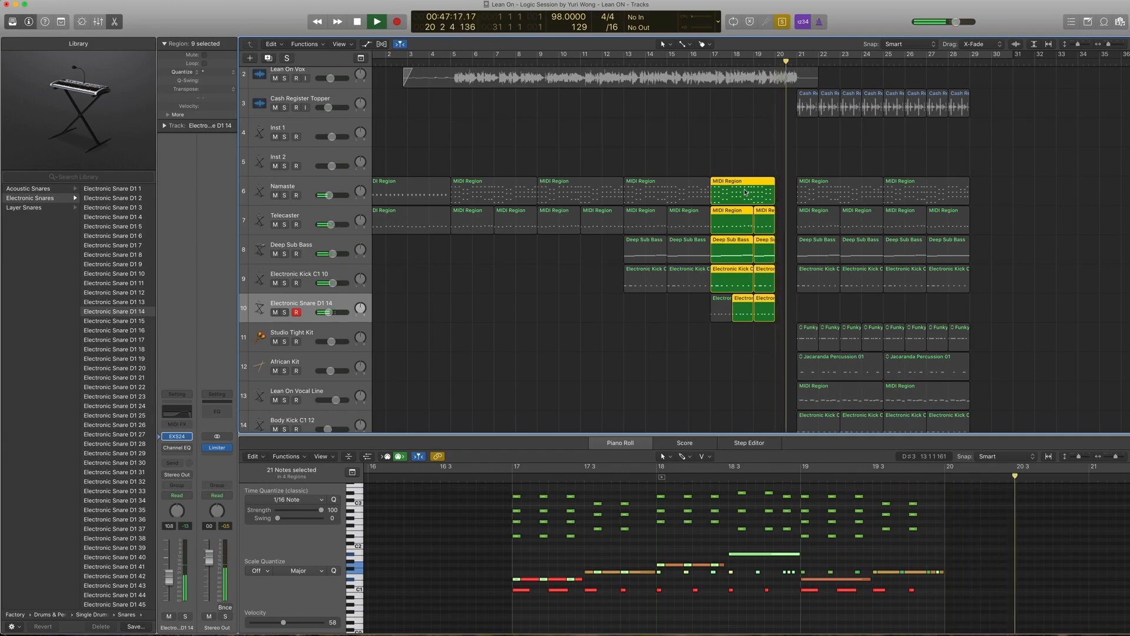
key(space)
key(ctrl+s)
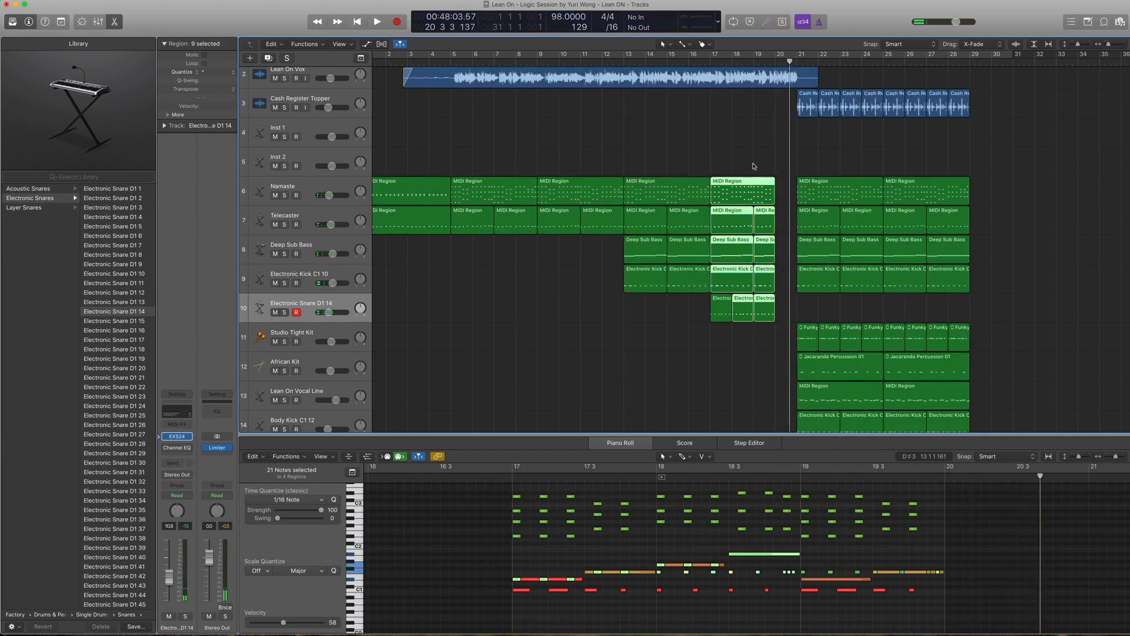
Step: Hide the piano roll editor and deselect all regions in the arrangement
scroll(754, 167, right, 5)
scroll(754, 166, down, 1)
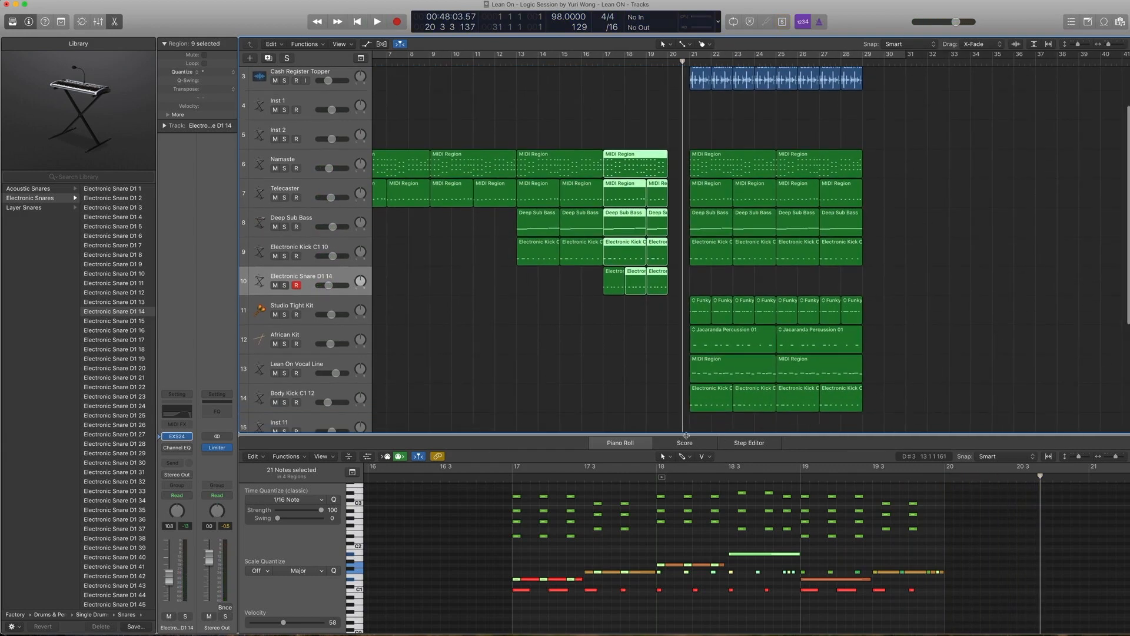
key(e)
click(916, 289)
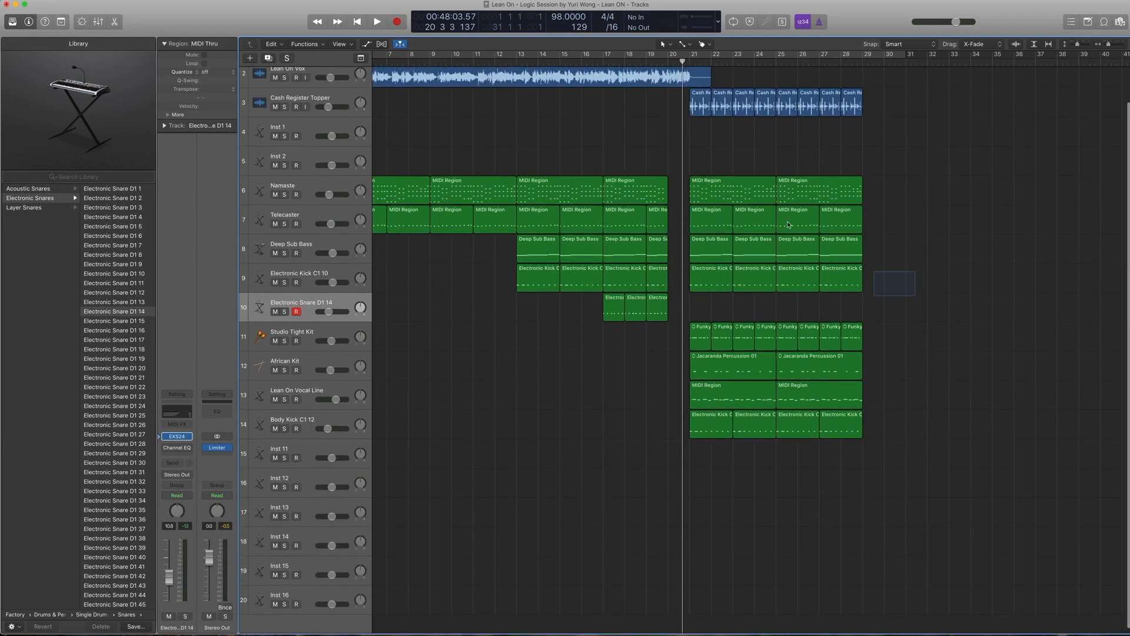
Step: Solo the Namaste, Telecaster, Deep Sub Bass and Electronic Kick regions from bar 21 to bar 29, play them, and turn off solo
drag(789, 224, 711, 193)
key(ctrl+s)
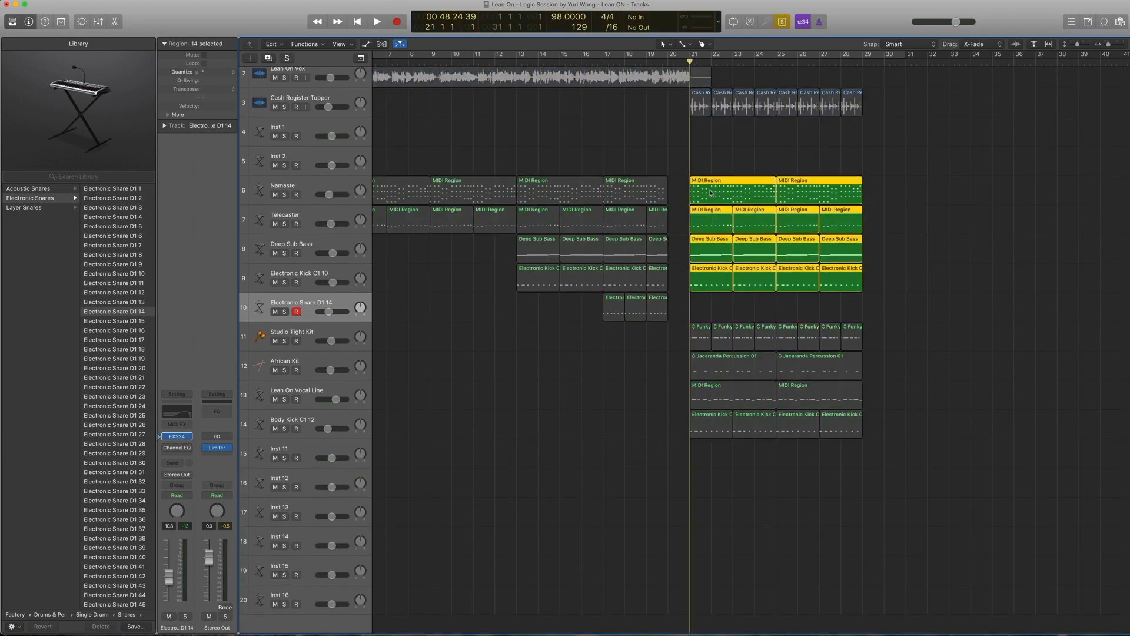
key(space)
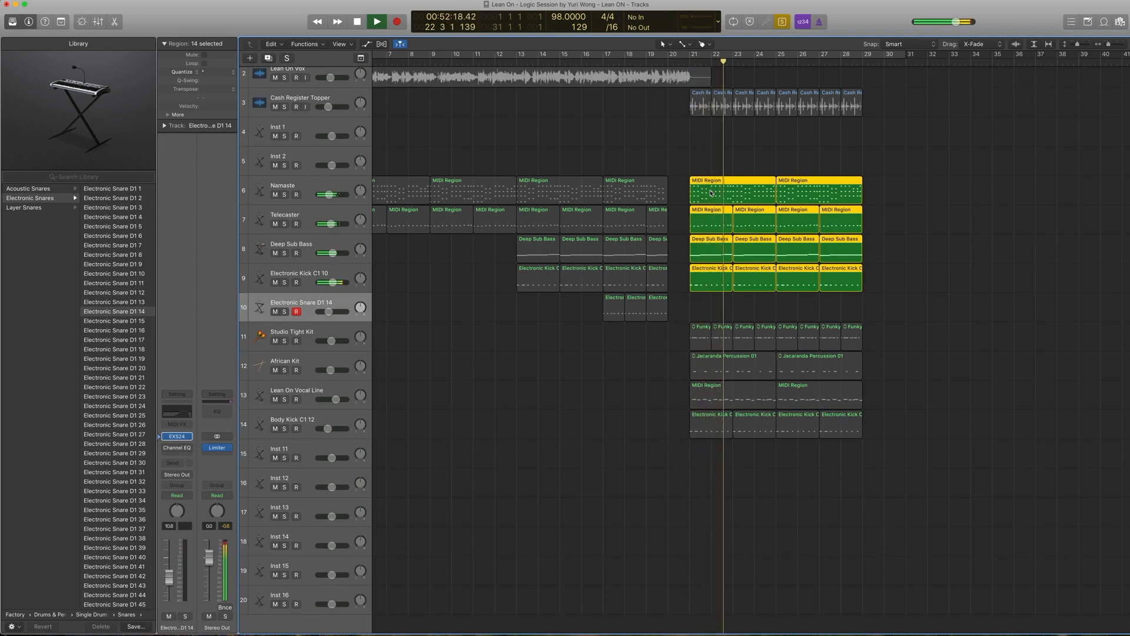
key(ctrl+s)
key(space)
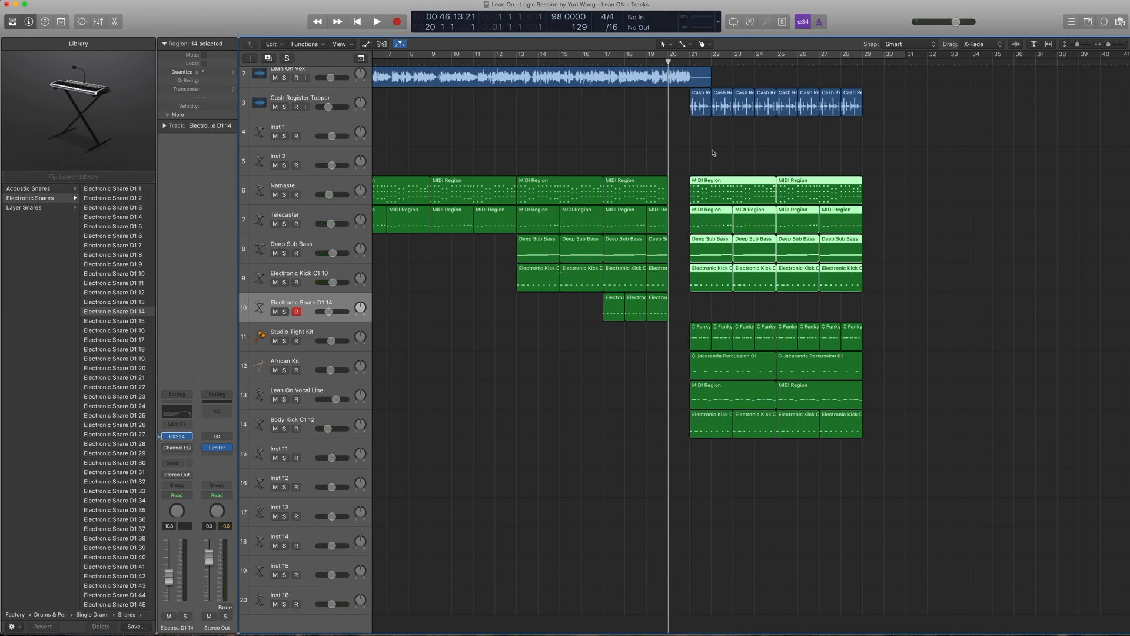
Step: Select the Cash Register Topper track, search the loop library for "cash", and preview the Cash Register Topper loop
scroll(712, 152, right, 3)
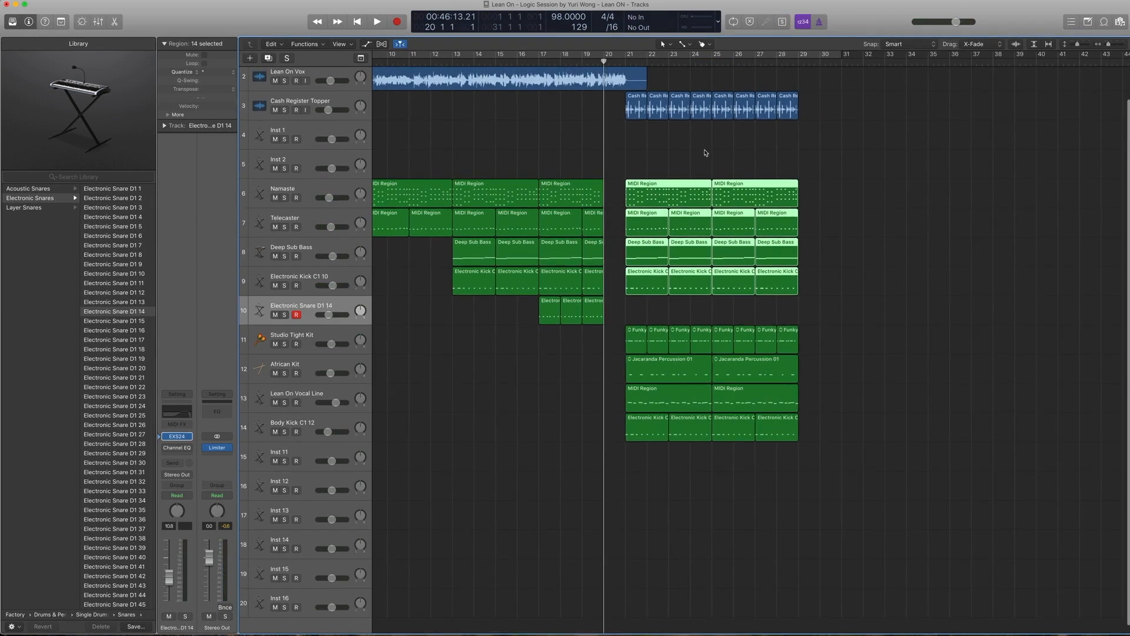
click(327, 110)
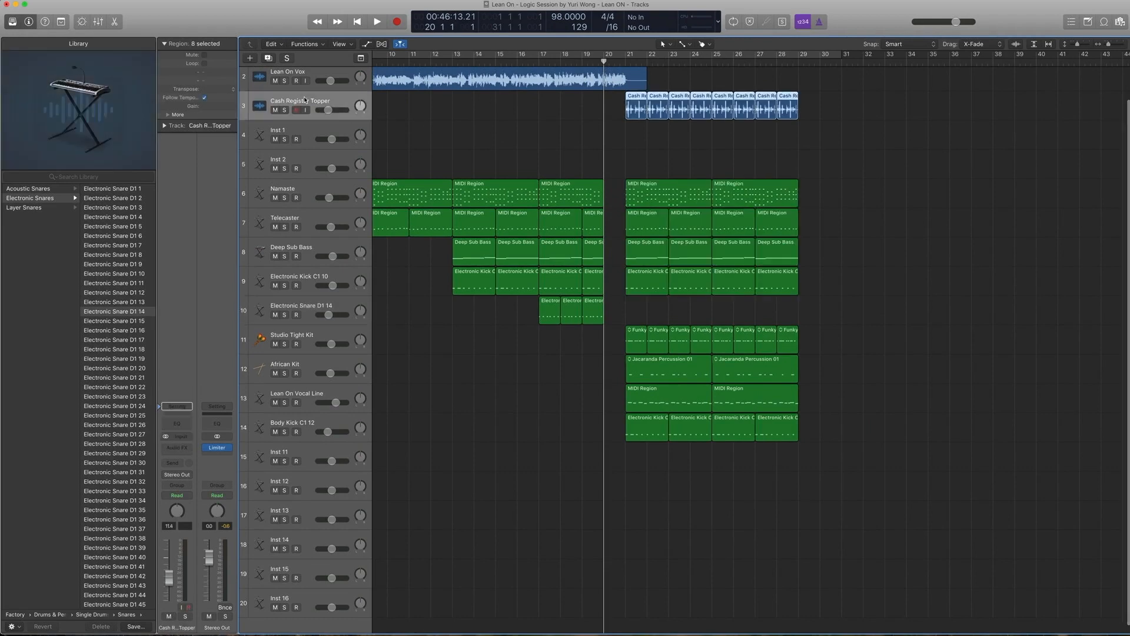
click(1102, 23)
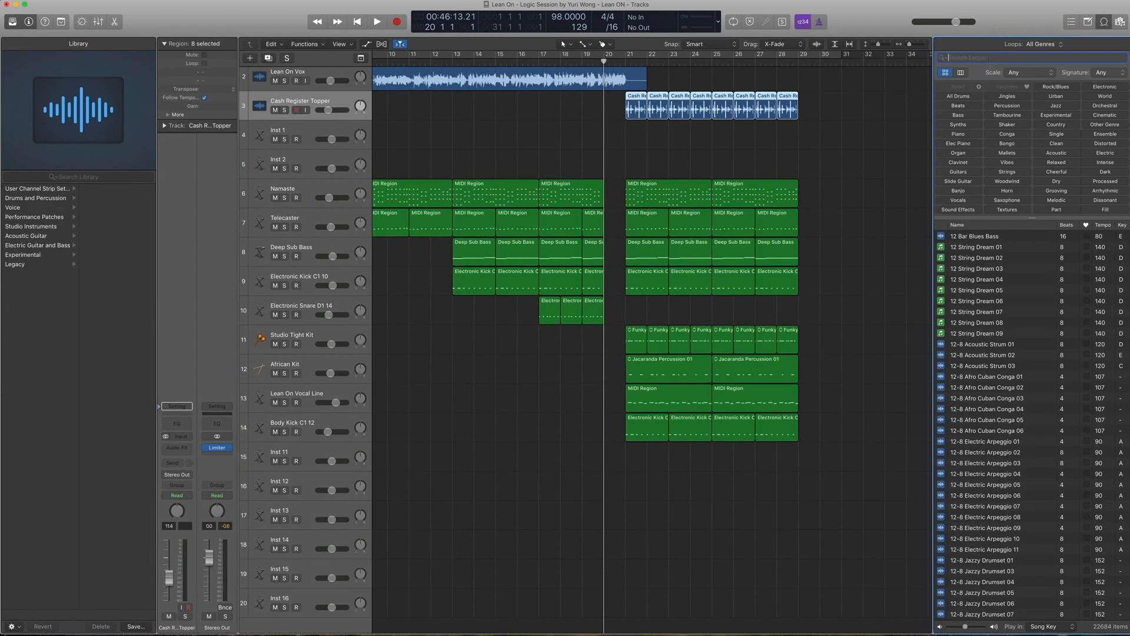
text(cash)
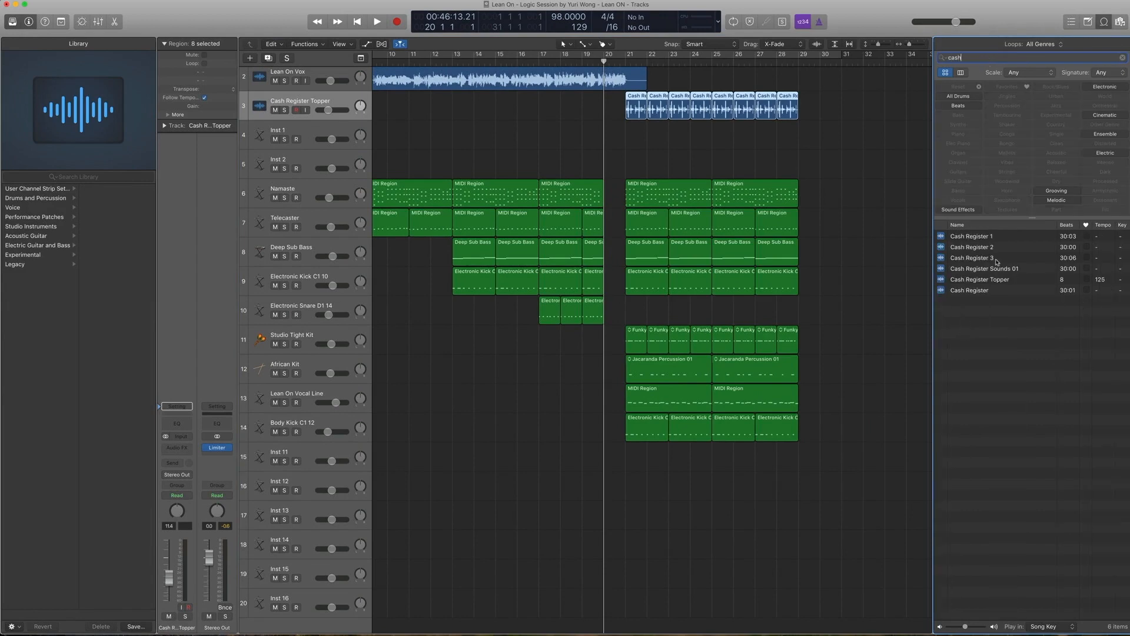
click(997, 282)
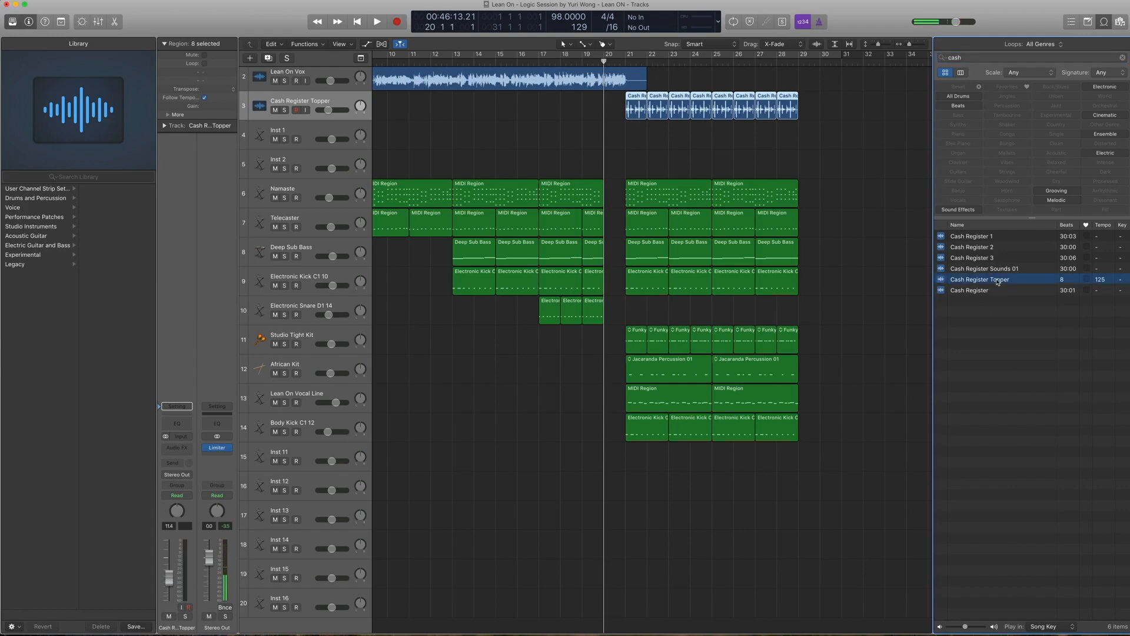
click(1103, 22)
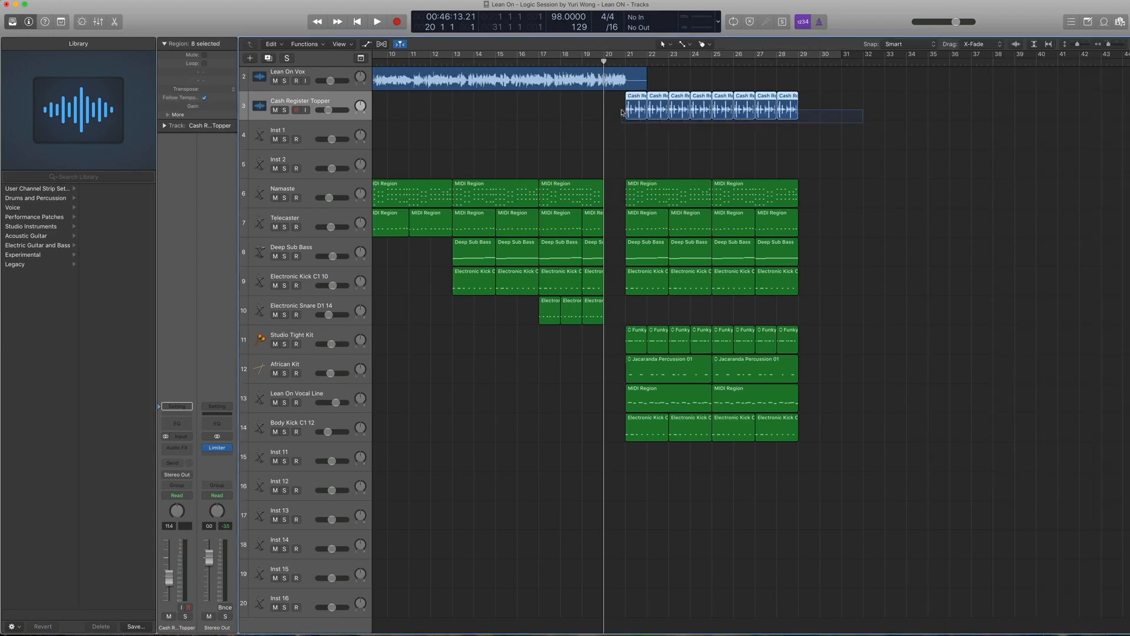
Step: Solo the Cash Register Topper regions, play them from bar 21, and turn off solo
key(ctrl+s)
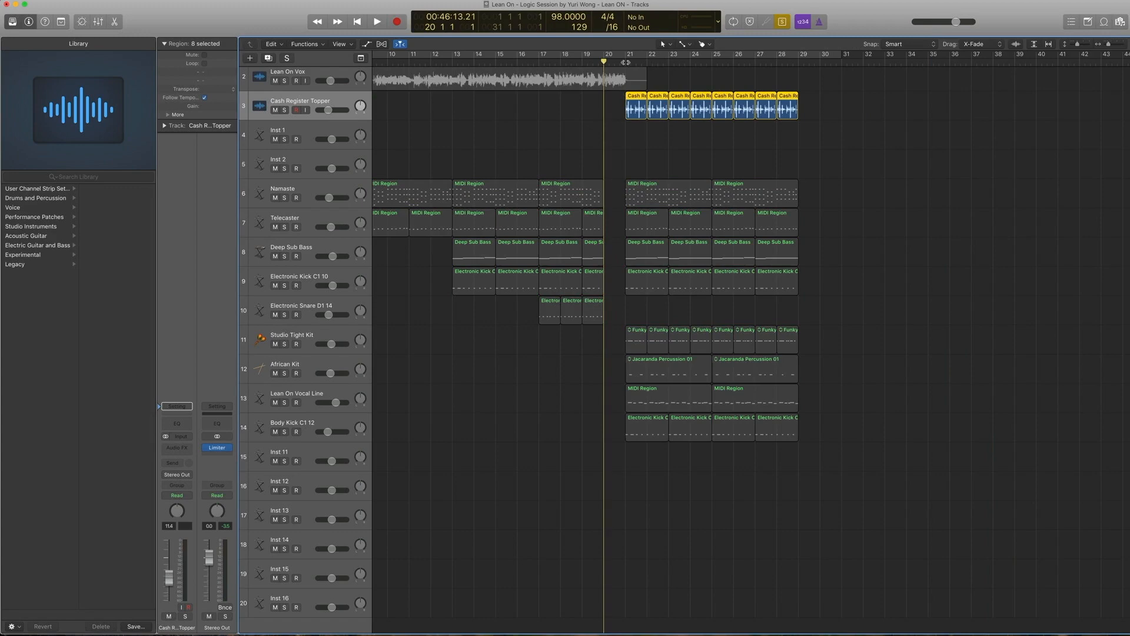
double_click(625, 62)
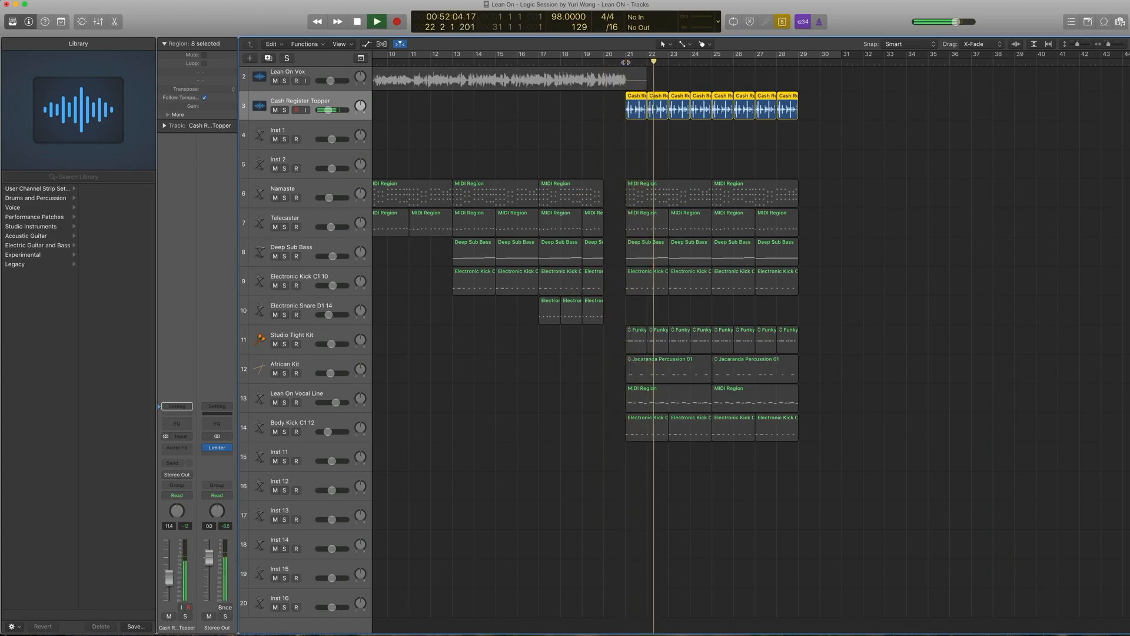
key(space)
key(super+a)
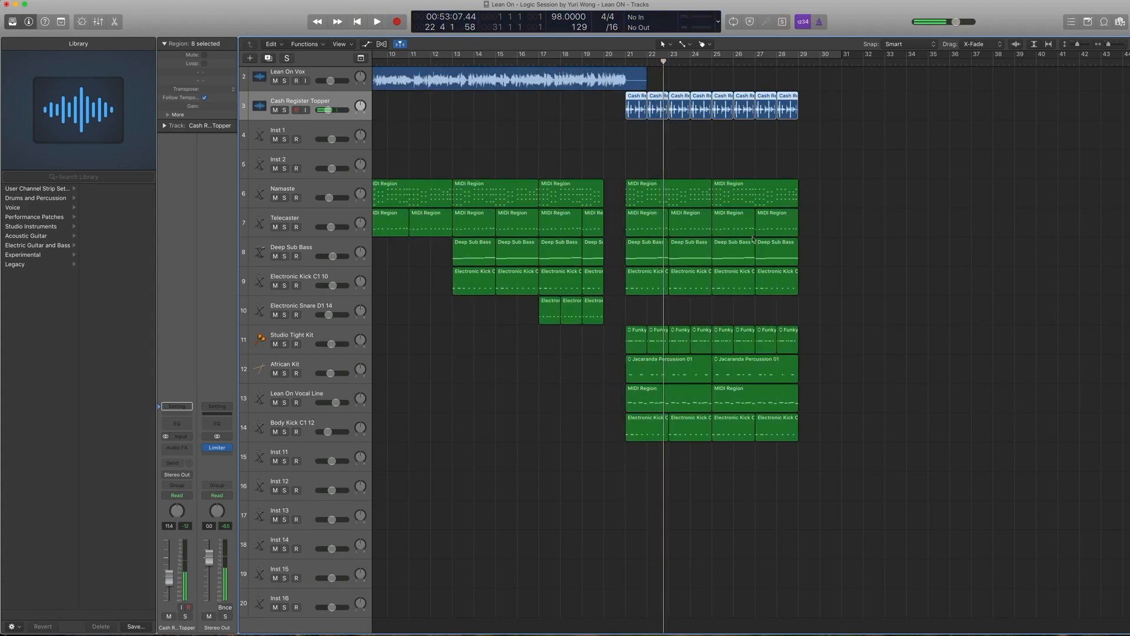
Step: Solo the Cash Register Topper through Electronic Kick regions from bar 21 to bar 29, play them, and turn off solo
drag(783, 283, 632, 111)
key(ctrl+s)
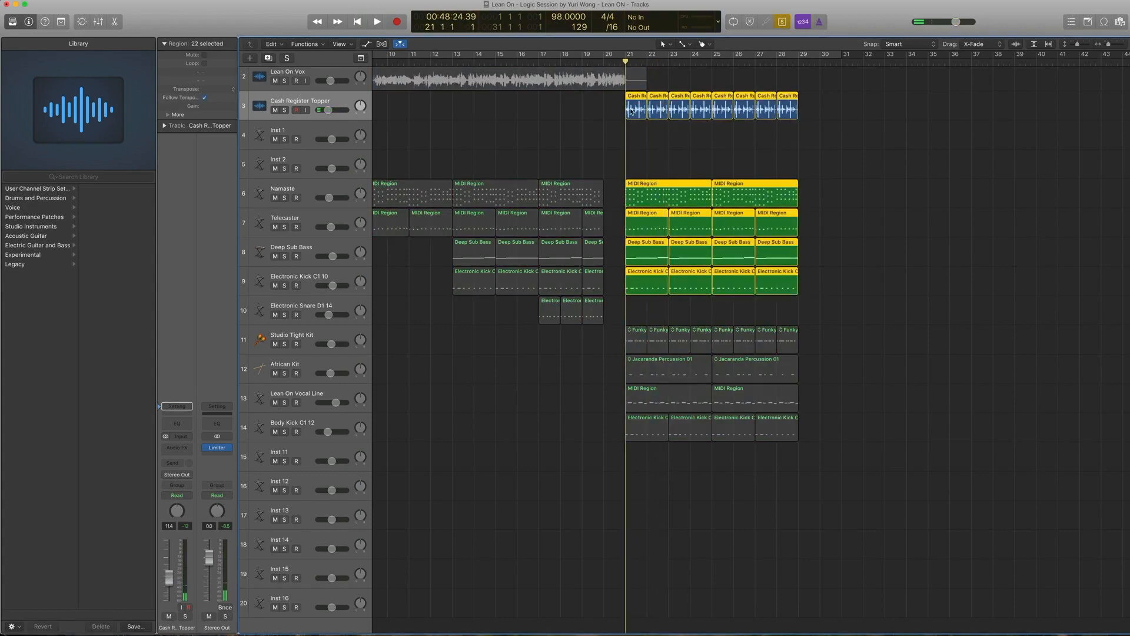
key(space)
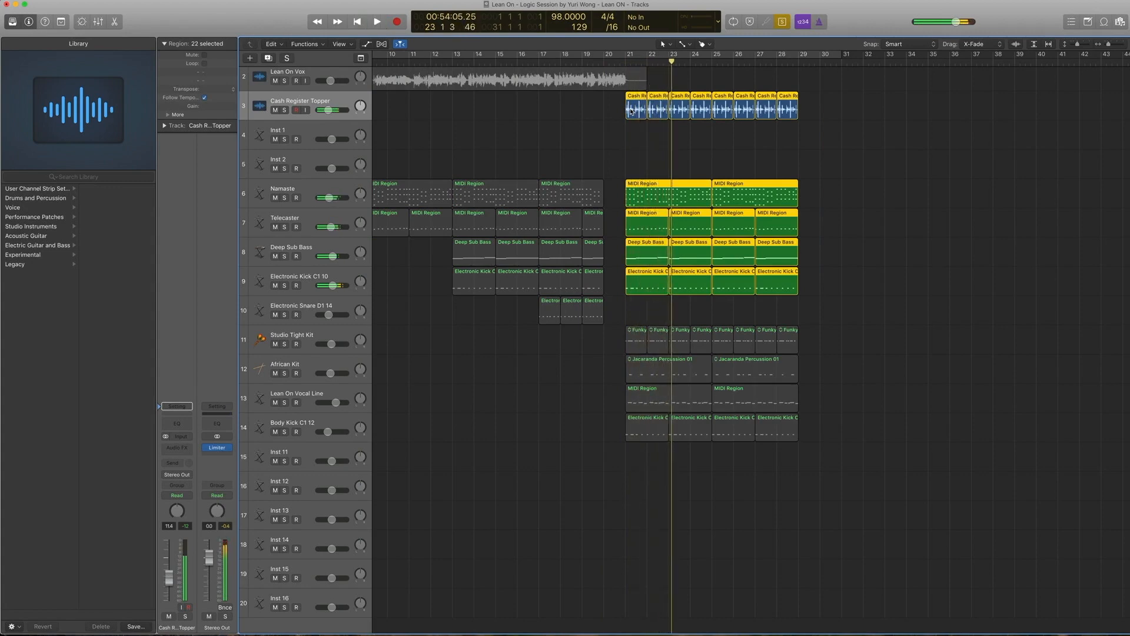
key(space)
key(ctrl+s)
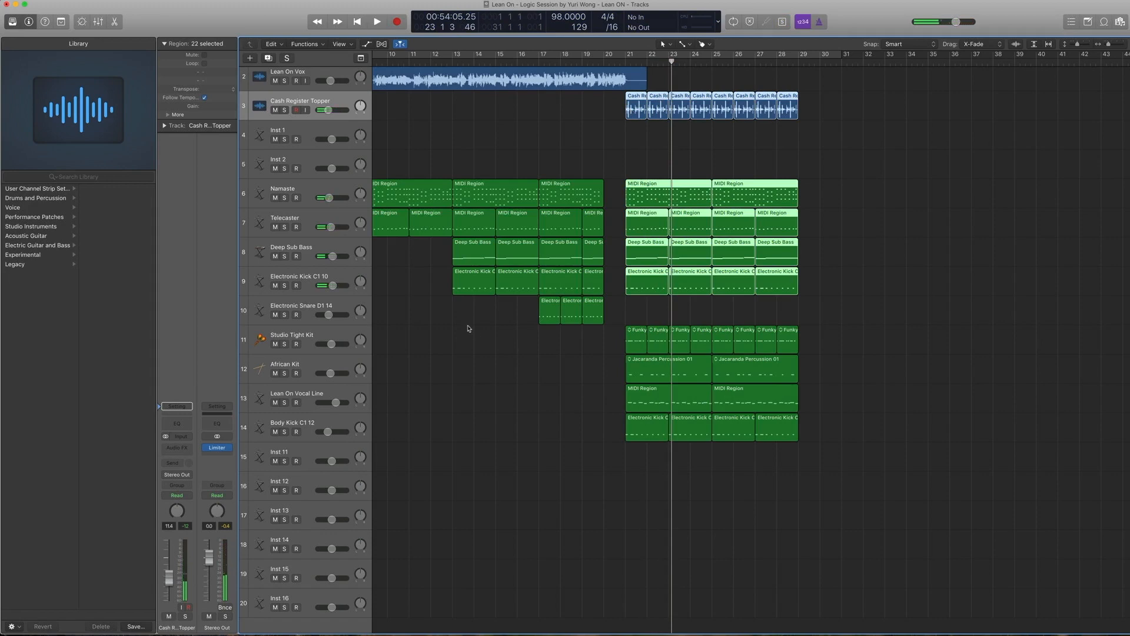
Step: Select the Studio Tight Kit track and play its soloed shaker regions from bar 21
click(346, 334)
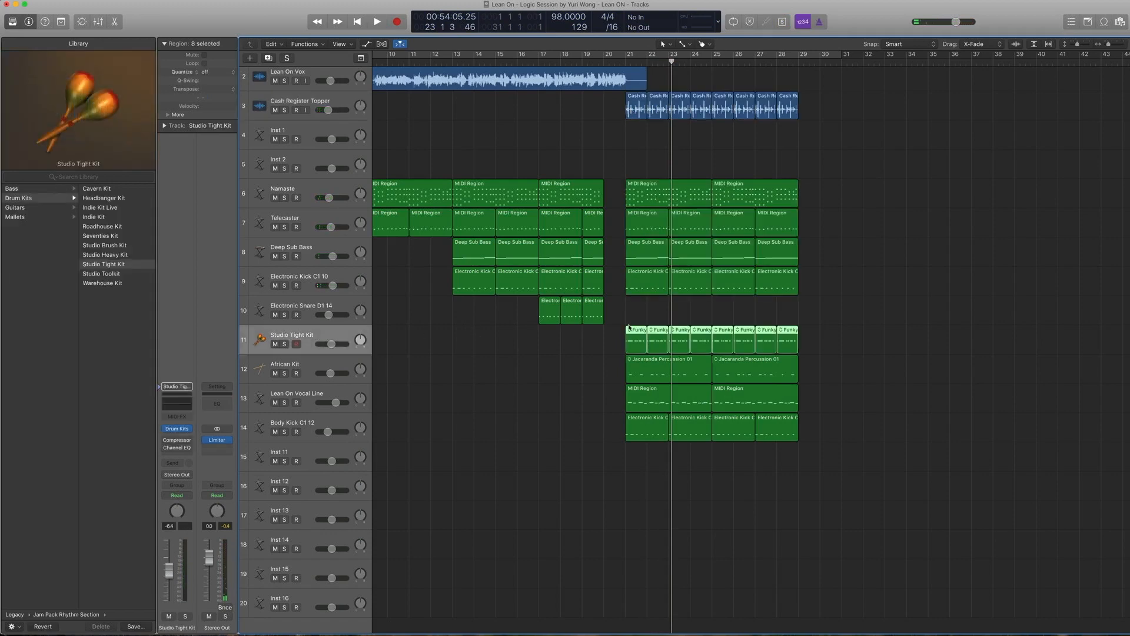
drag(616, 342, 816, 342)
key(ctrl+s)
key(shift+Return)
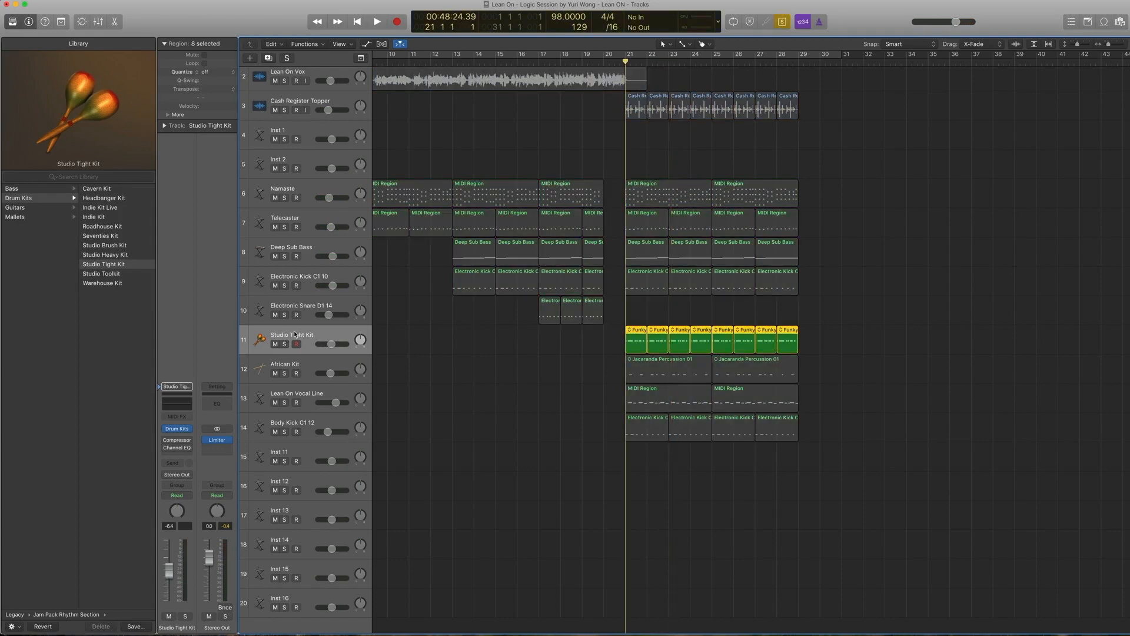
key(space)
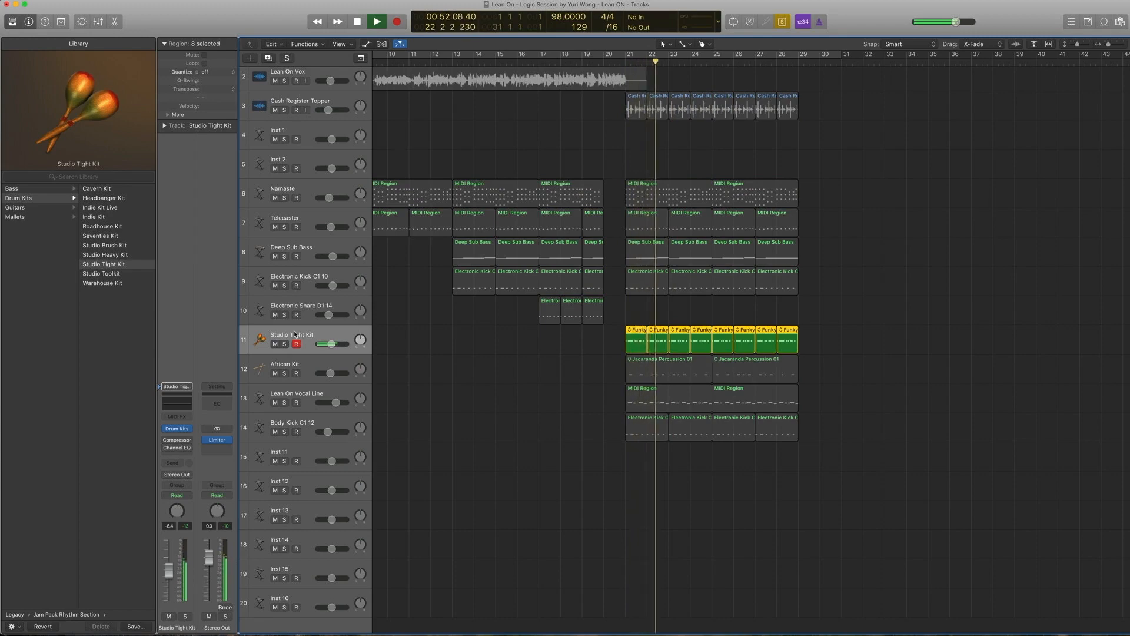
key(space)
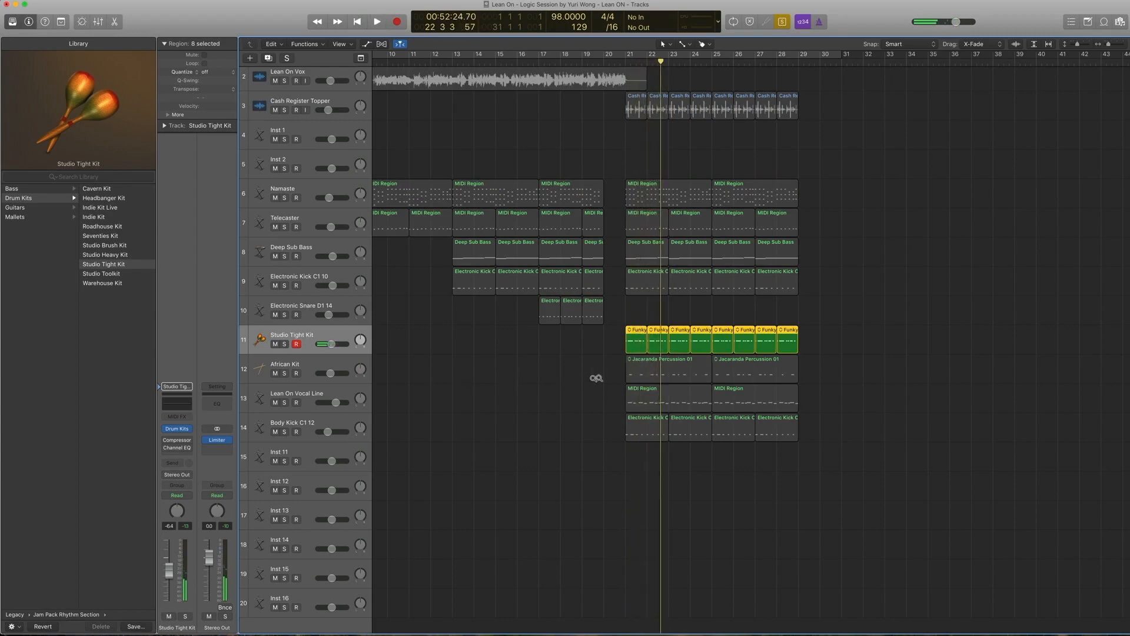
Step: Inspect the Studio Tight Kit region names up close, search the loop library for "shaker", and preview Funky Strut Shaker 02
drag(601, 376, 686, 308)
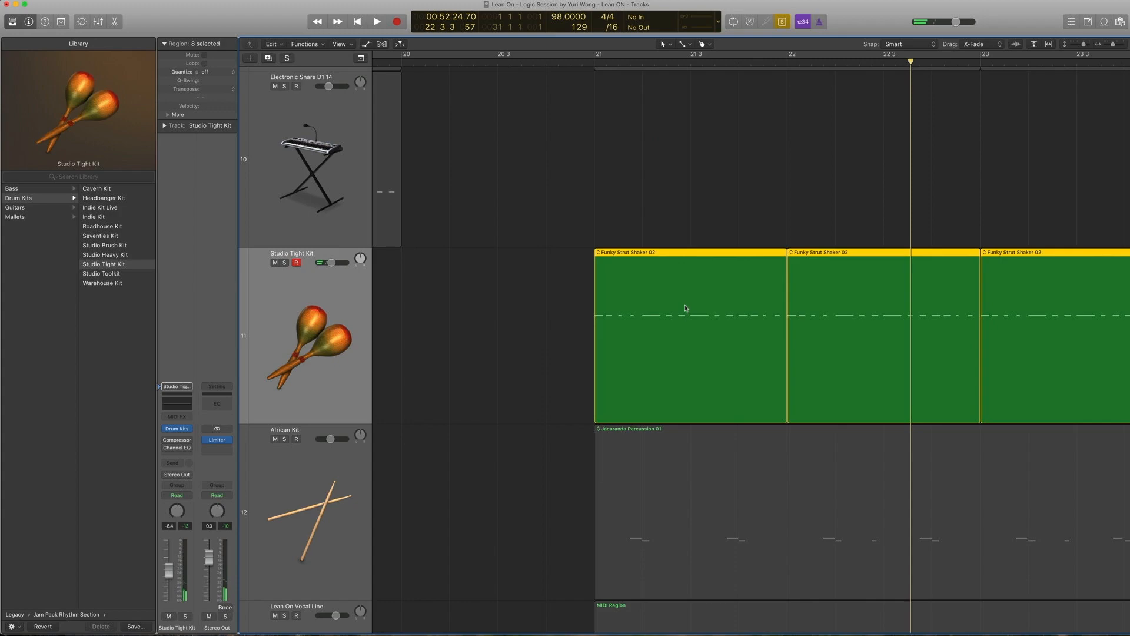
ctrl+alt+click(651, 255)
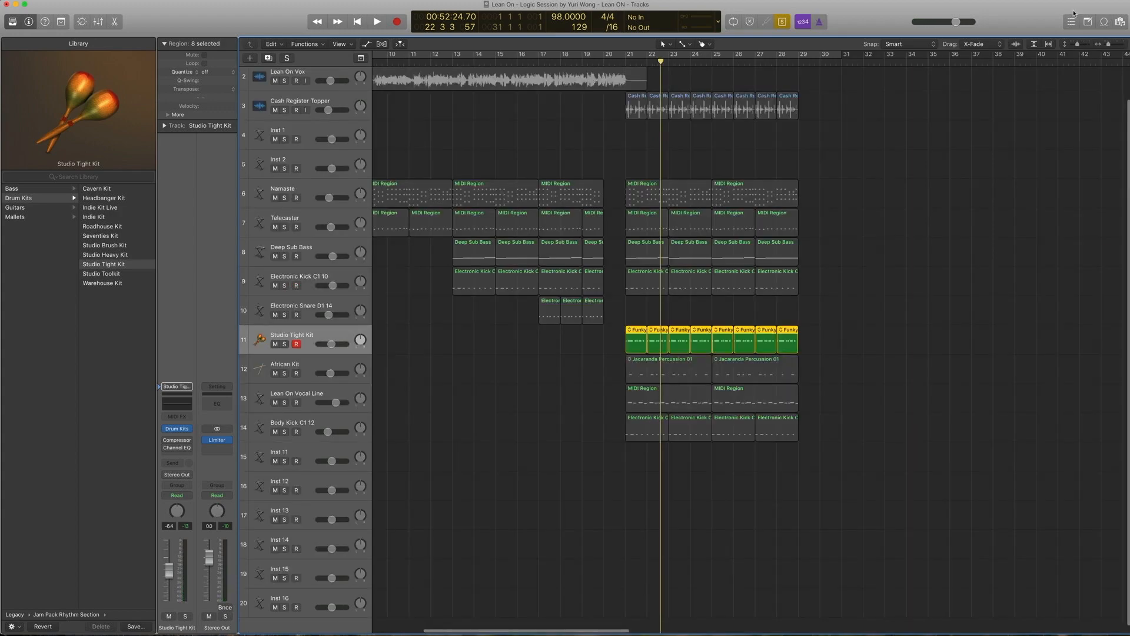
click(1104, 22)
click(1000, 57)
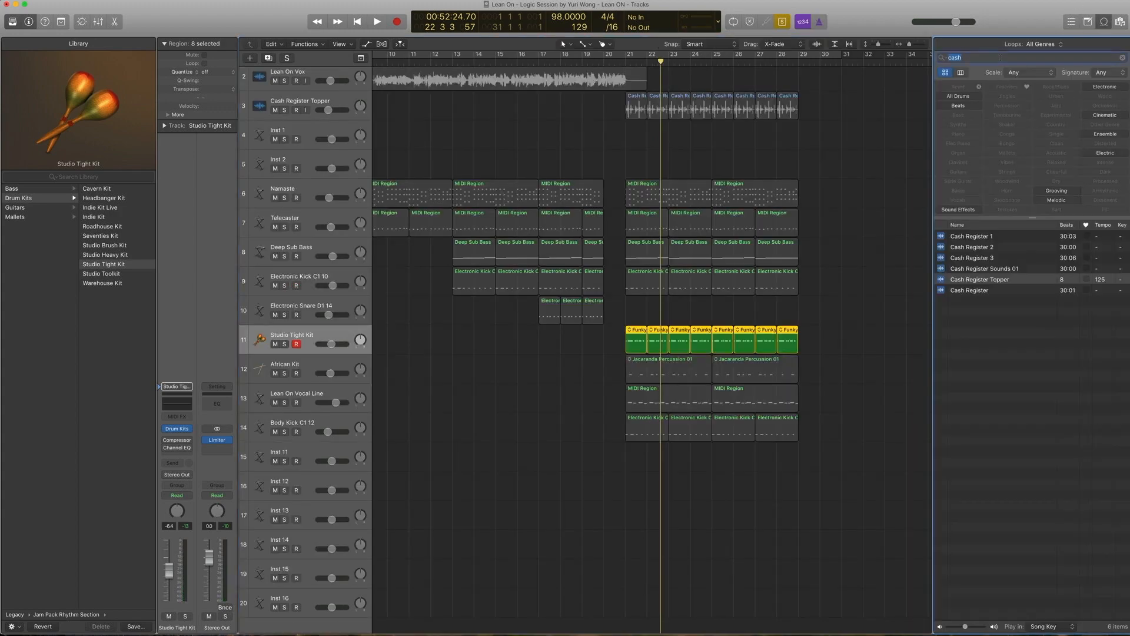
text(shaker)
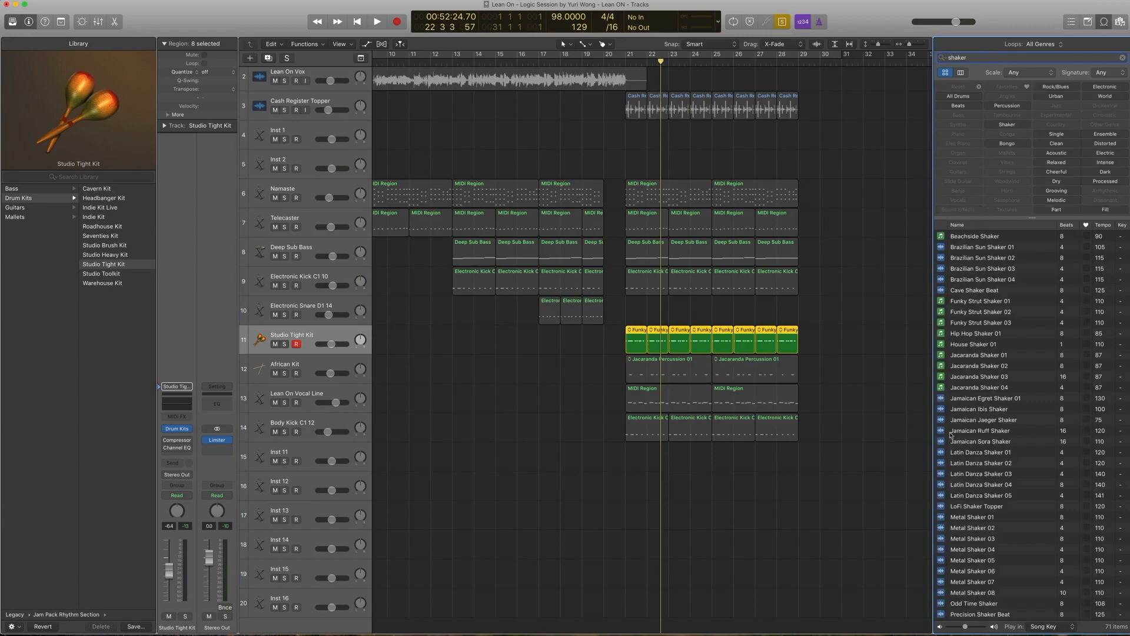
scroll(977, 412, down, 5)
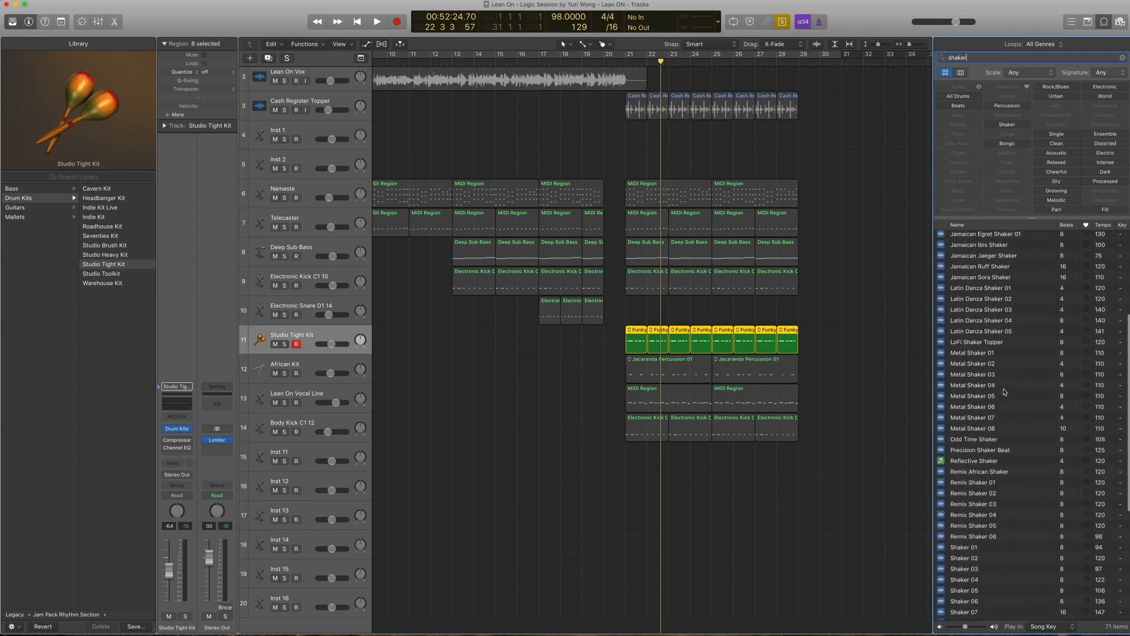
scroll(1005, 392, down, 7)
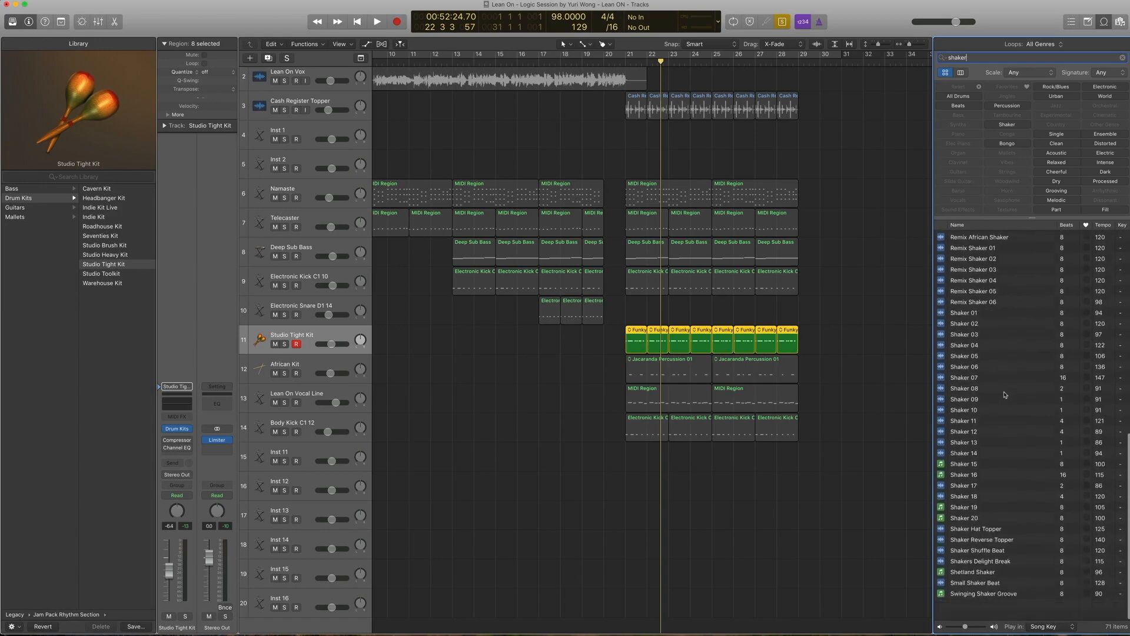
scroll(1004, 394, up, 11)
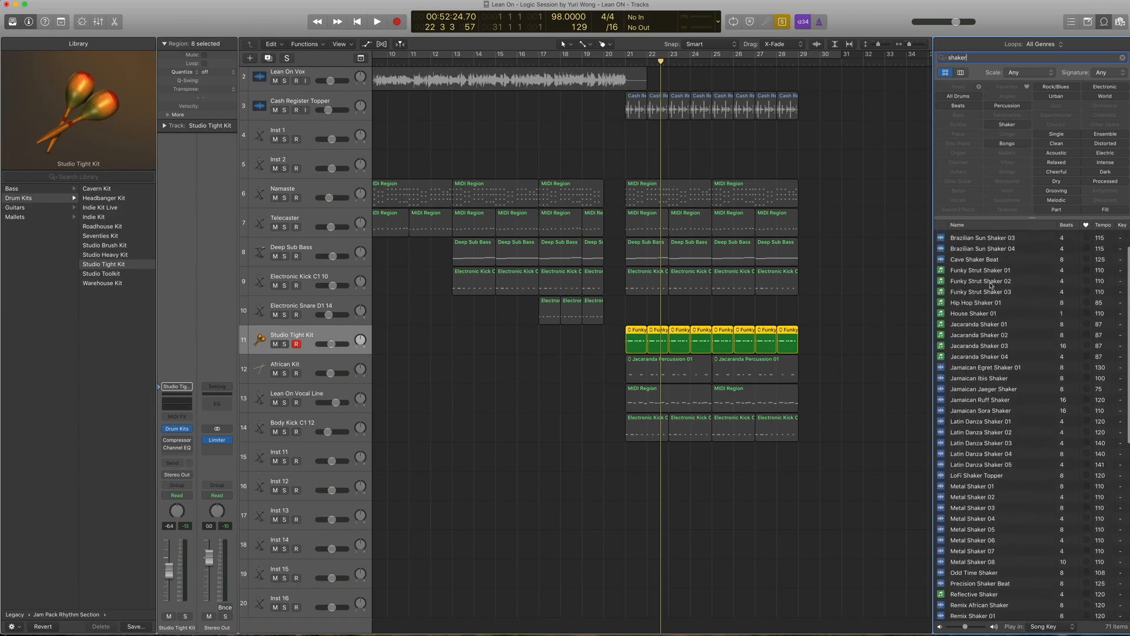
click(980, 282)
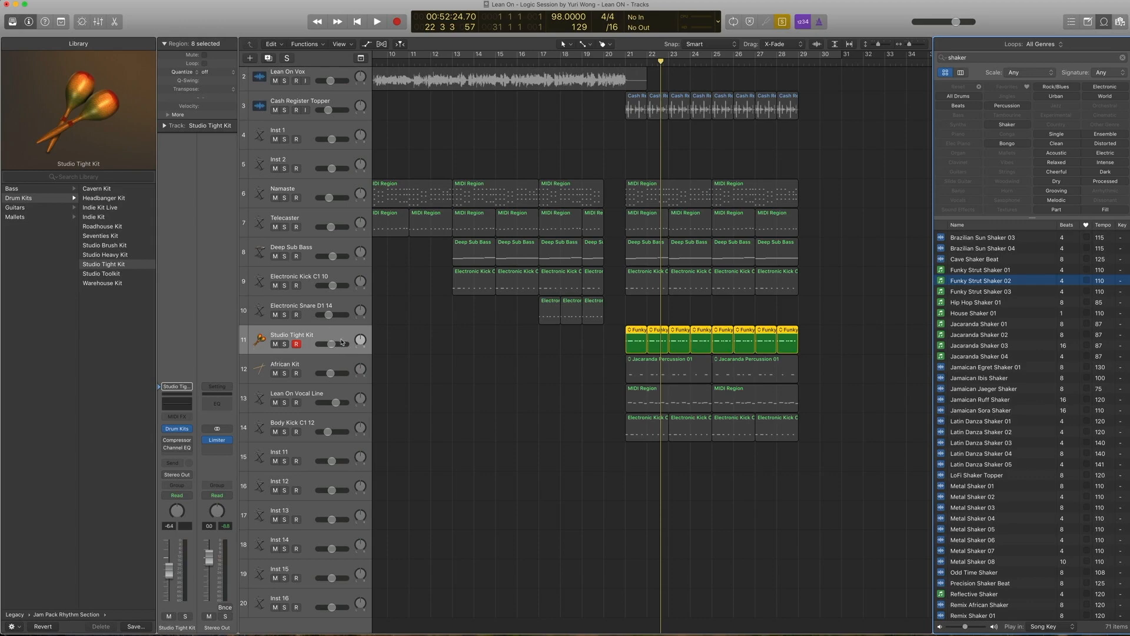
Step: Open the Funky Strut Shaker 02 regions in the piano roll, play them soloed, then turn off solo and hide the loop browser
double_click(637, 336)
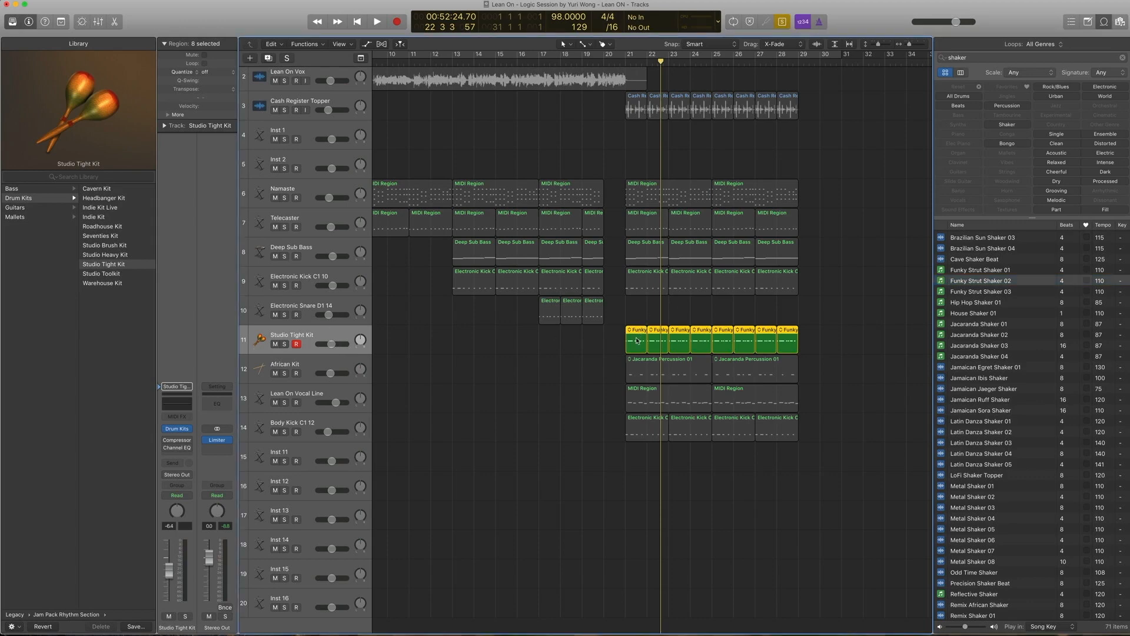
key(space)
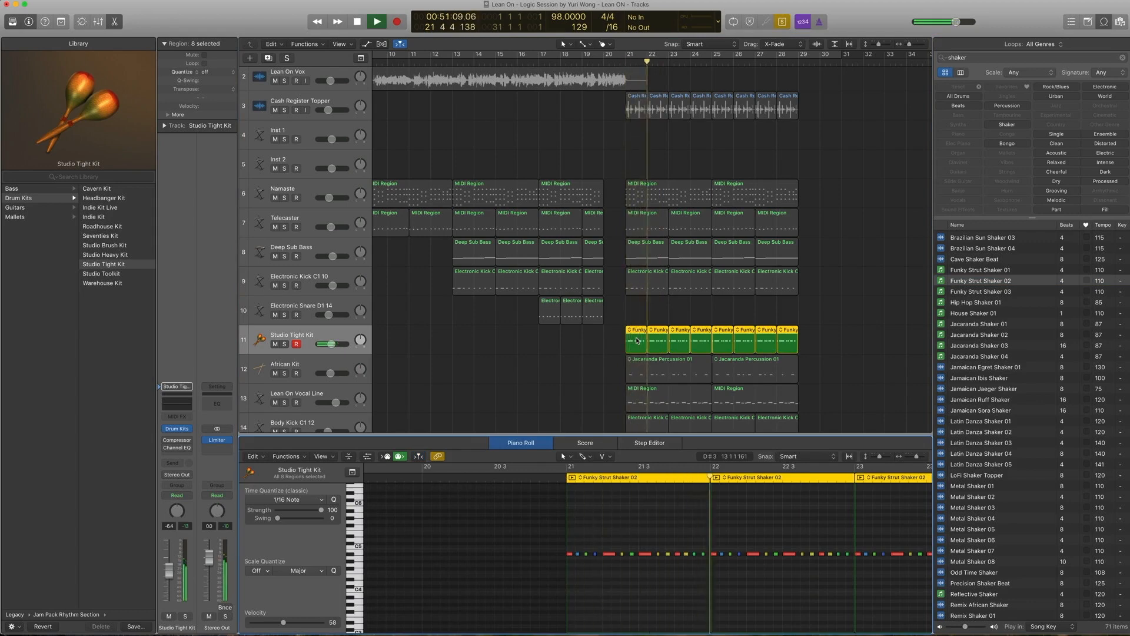
key(space)
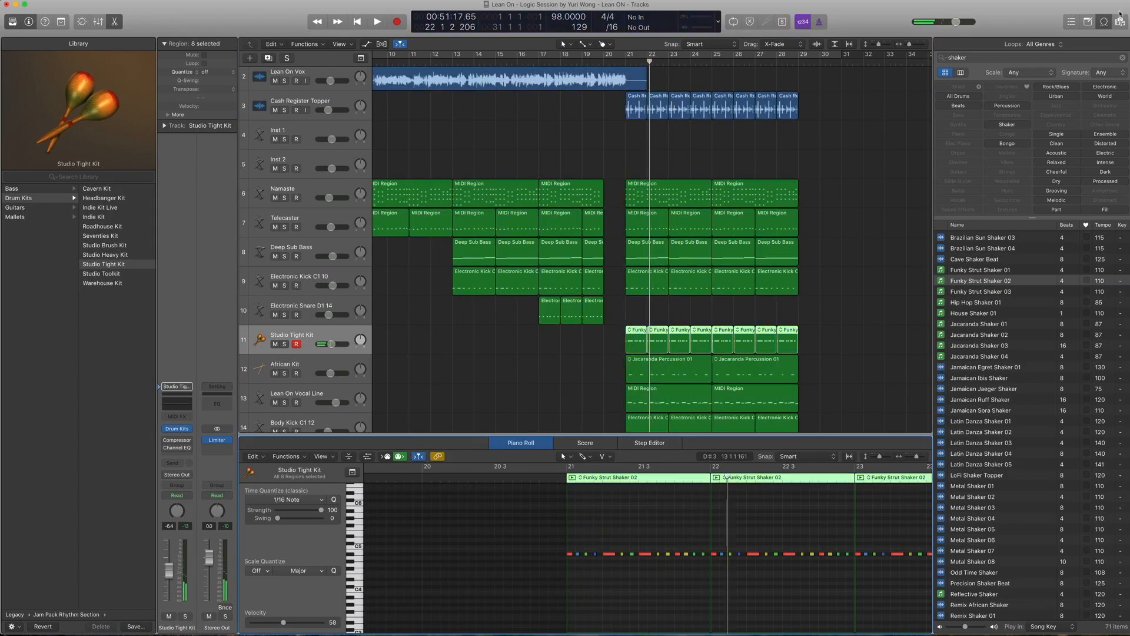
click(1104, 21)
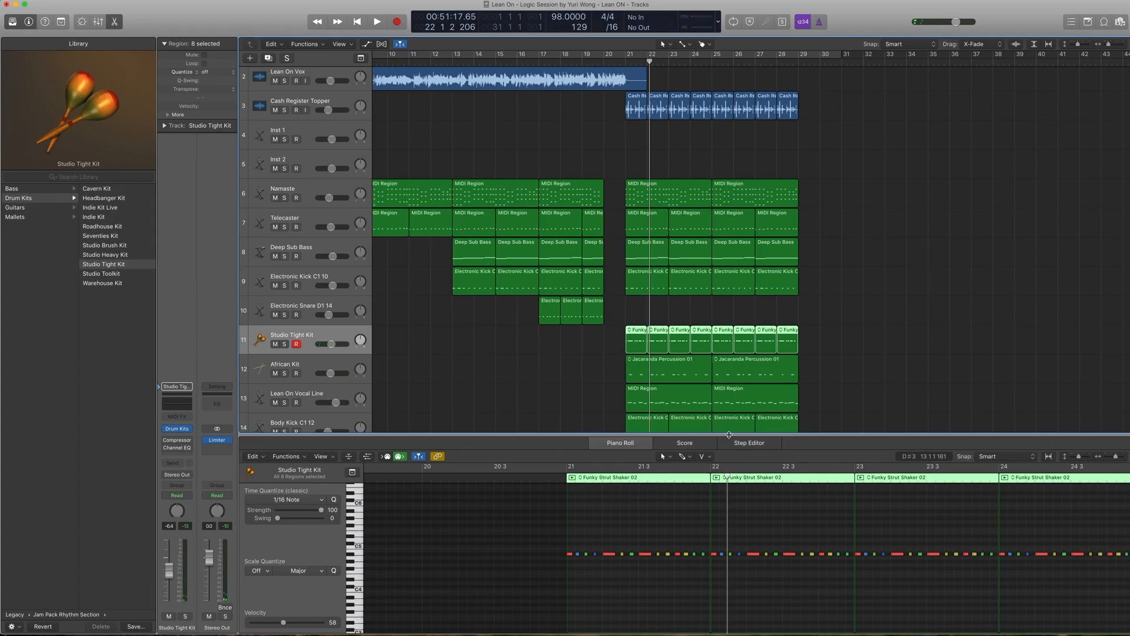
Step: Select the African Kit track, search the loop library for "jaca", and preview the Jacaranda Percussion 01 loop
click(300, 366)
scroll(499, 356, down, 1)
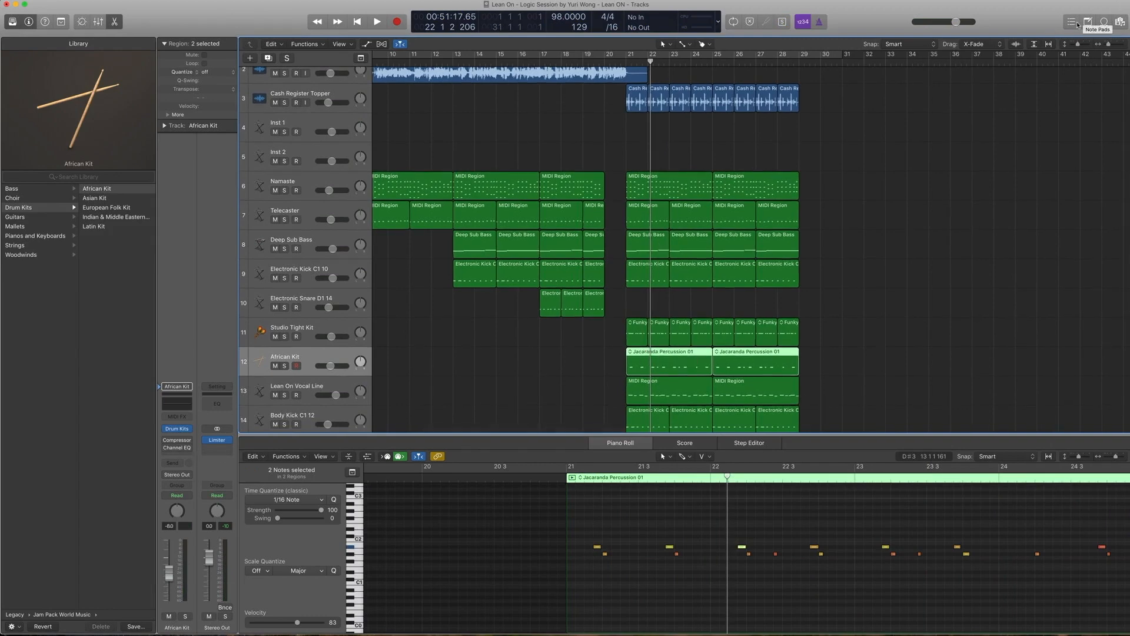
click(1104, 22)
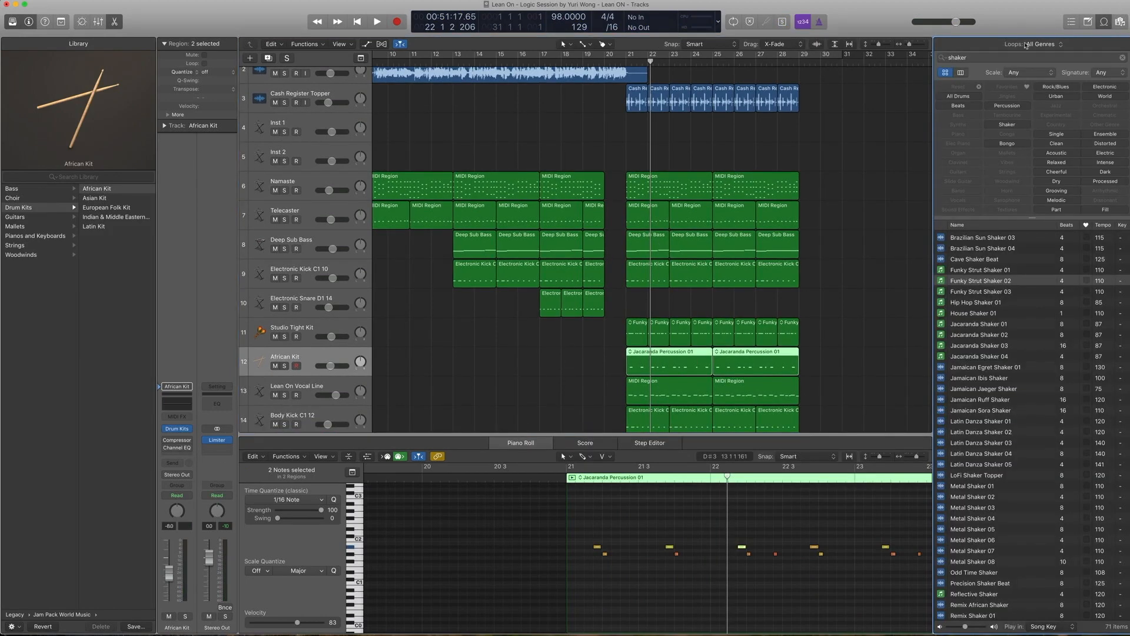
click(998, 59)
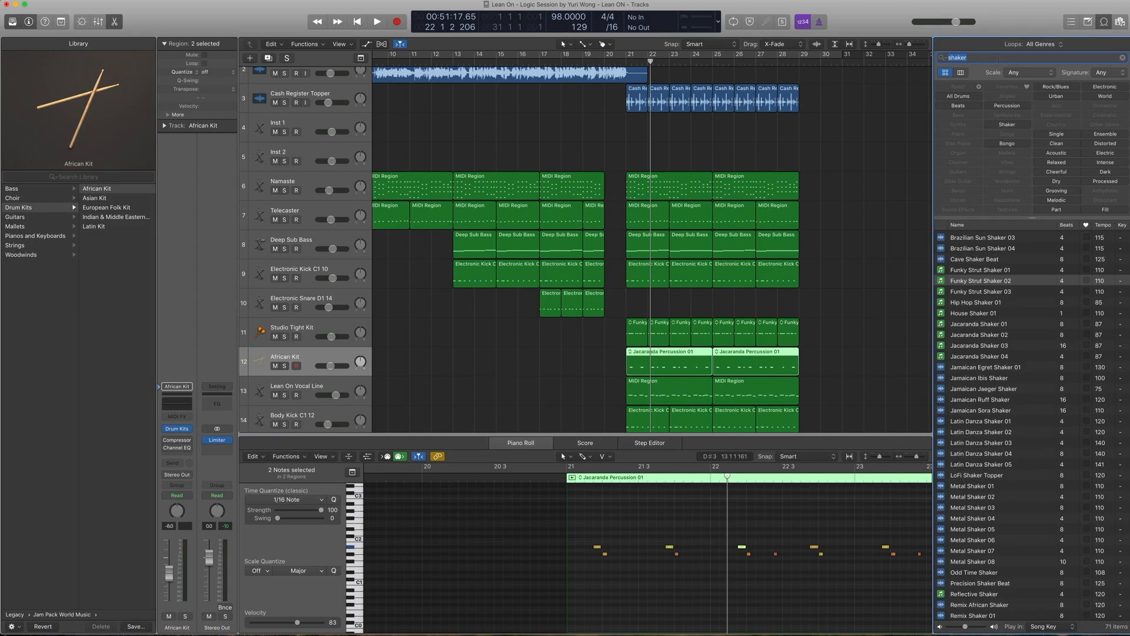
text(jaca)
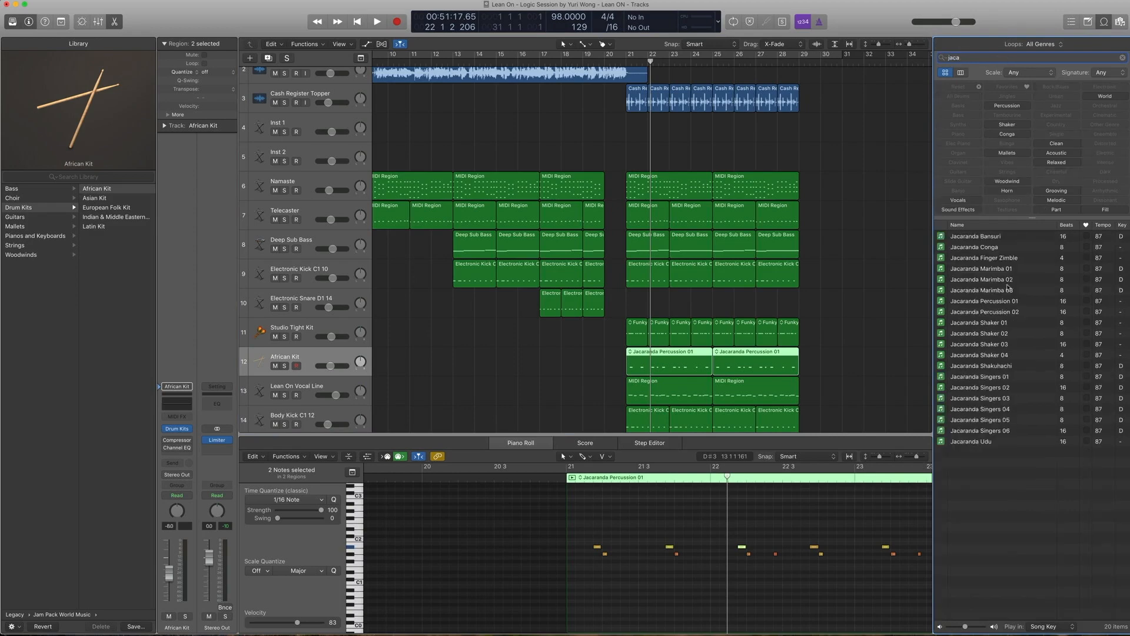
click(1010, 302)
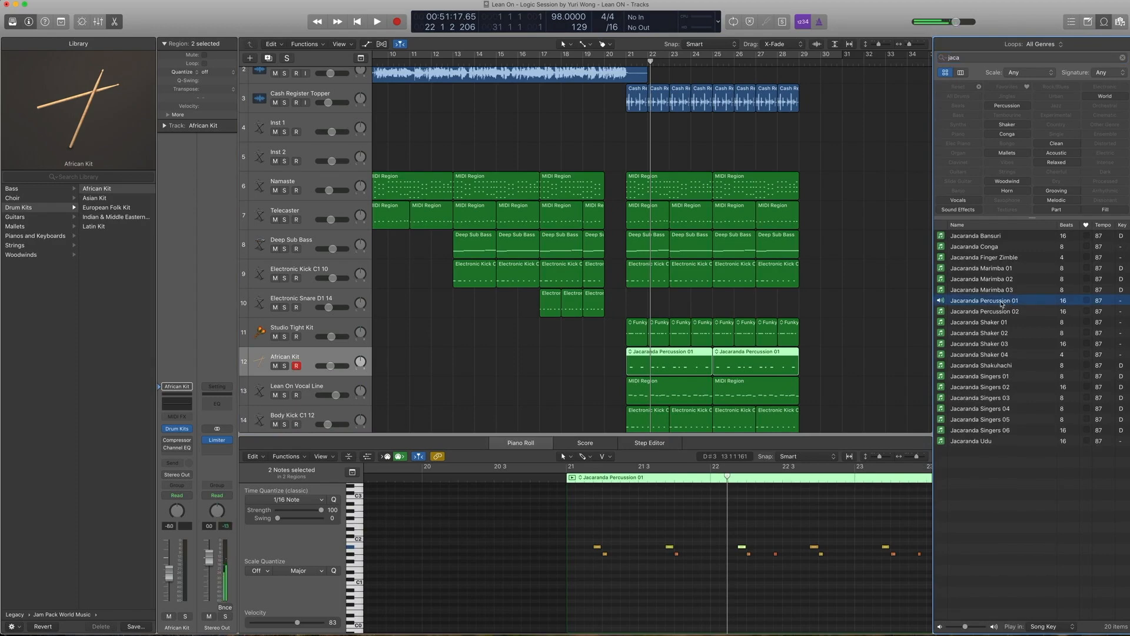
click(1001, 304)
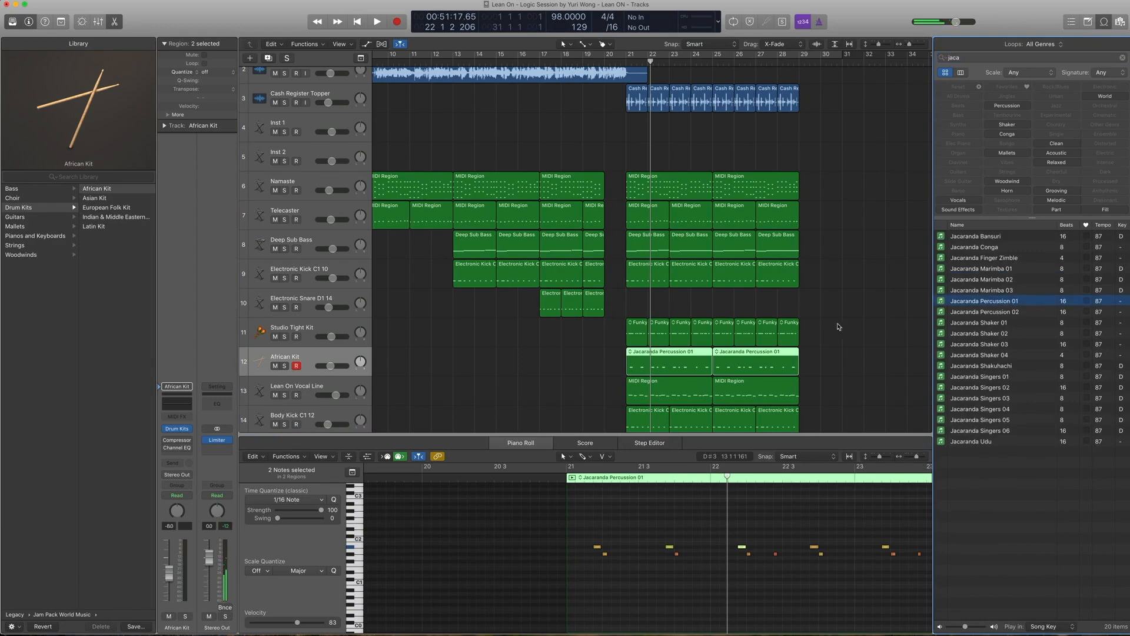
Step: Solo the Cash Register Topper, Studio Tight Kit and African Kit regions together and play them from bar 21
drag(829, 351, 636, 323)
drag(836, 97, 641, 103)
key(ctrl+s)
click(626, 57)
key(space)
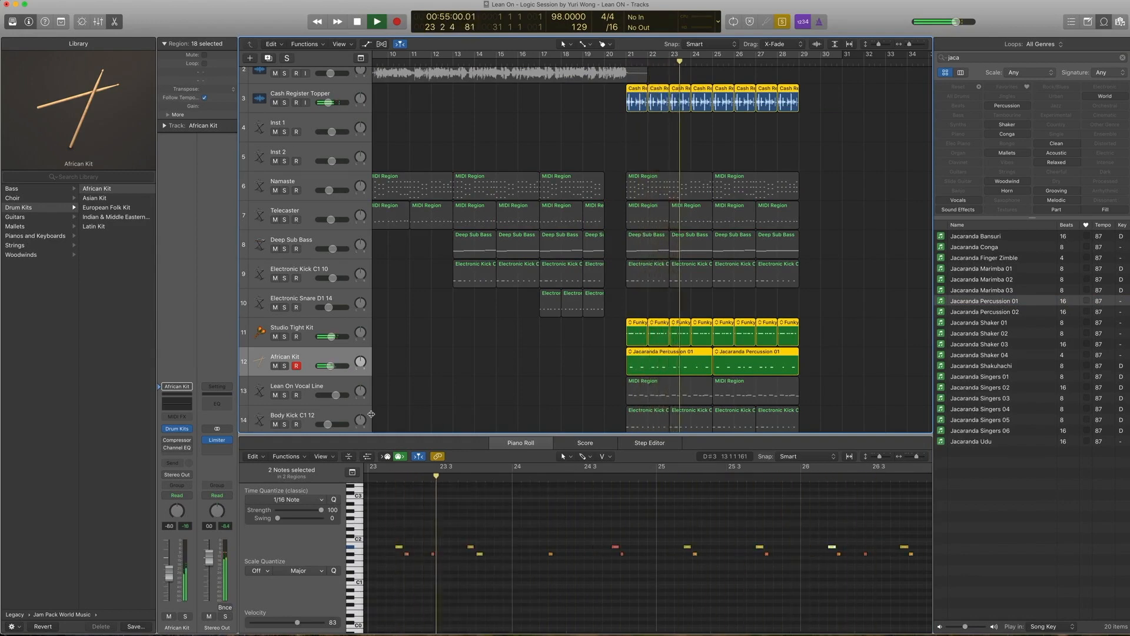
Step: Play the drop's Namaste, Telecaster, Deep Sub Bass and Electronic Kick regions with the soloed percussion, then turn off solo and hide the loop browser and piano roll
key(space)
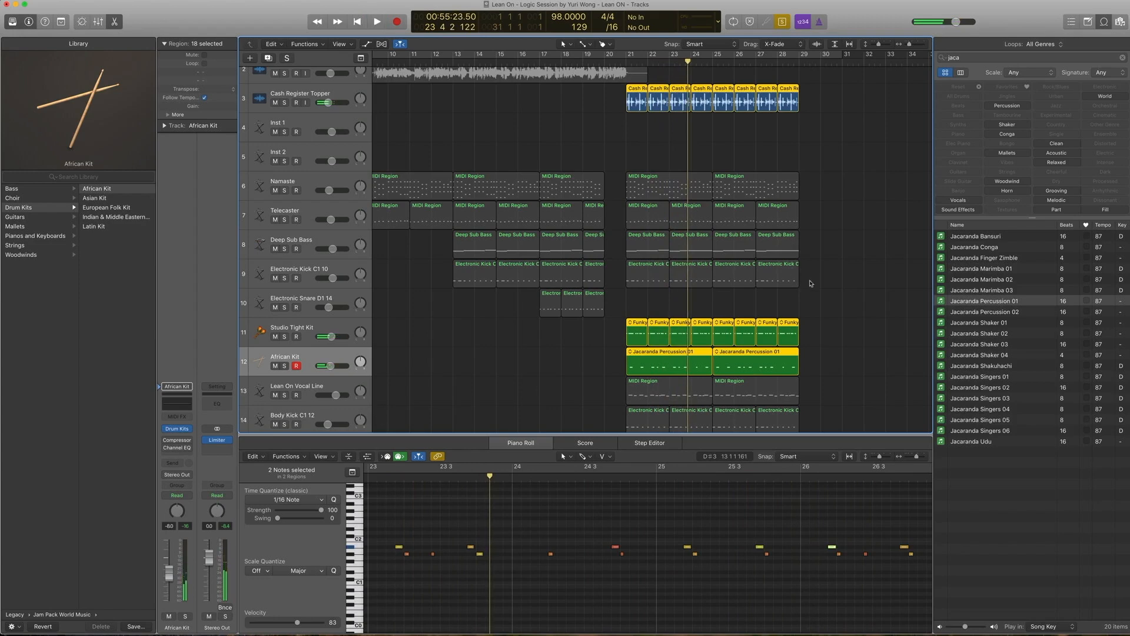
drag(816, 287, 632, 188)
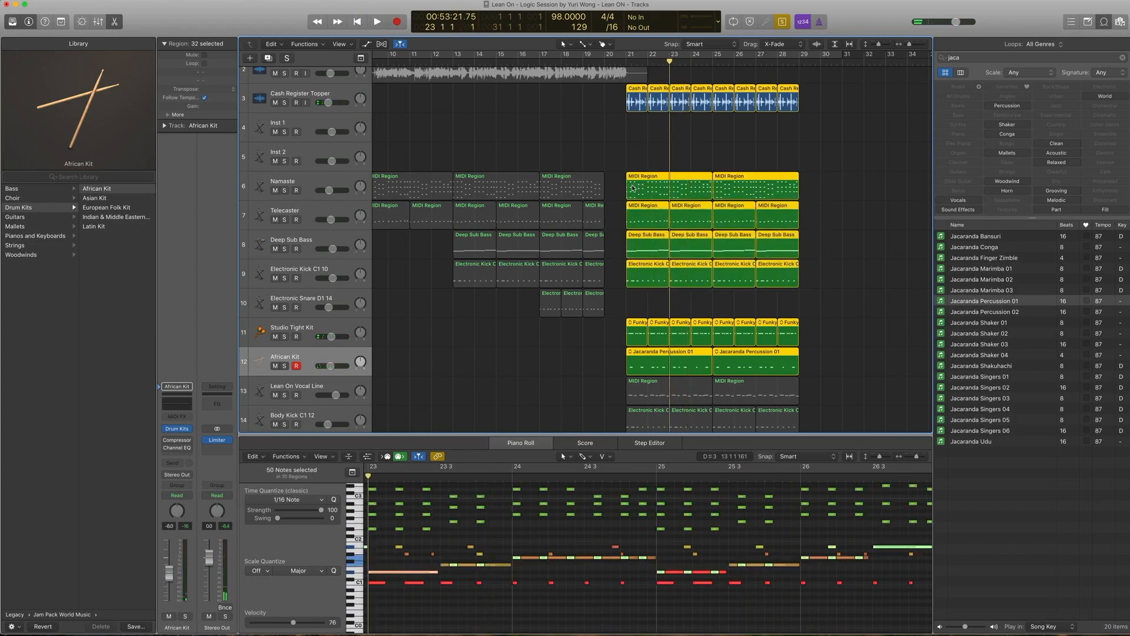
key(space)
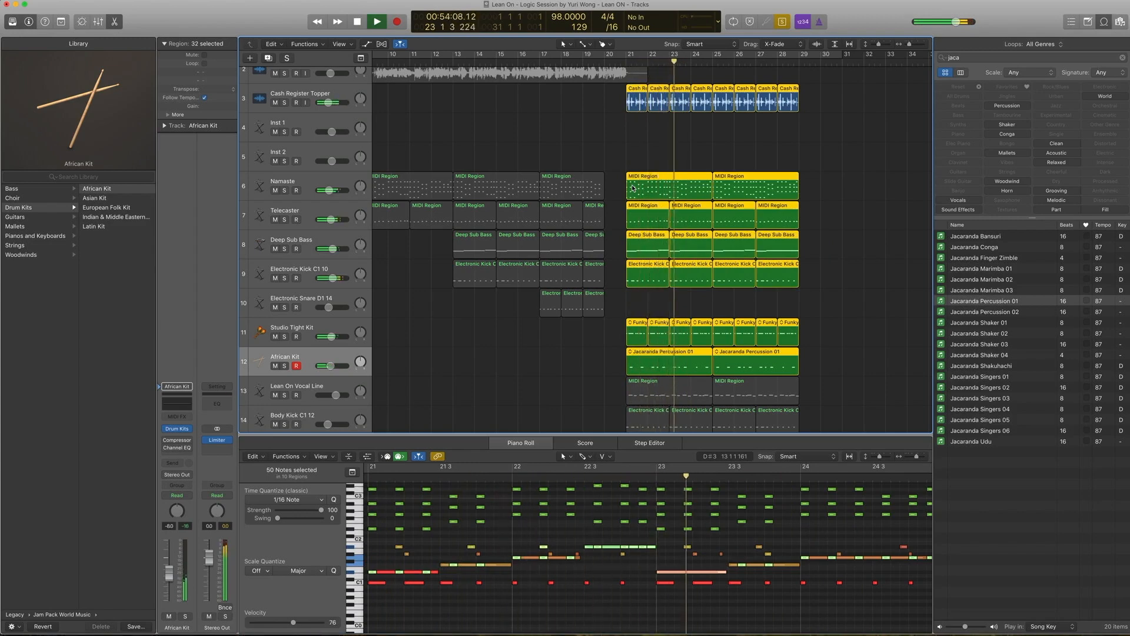
key(space)
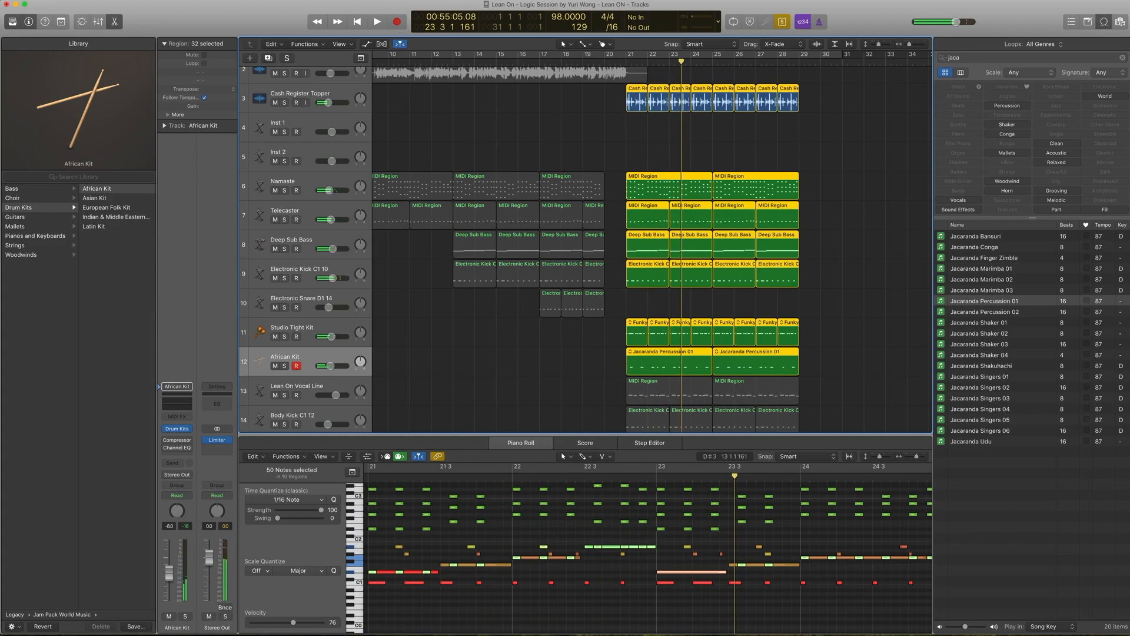
click(1105, 23)
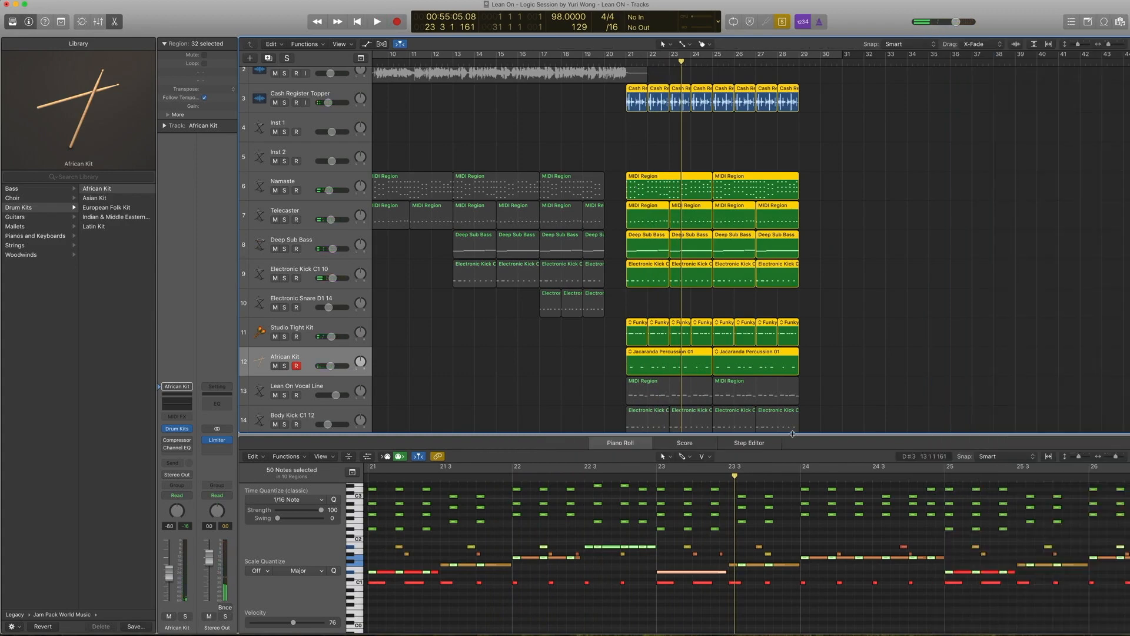
key(p)
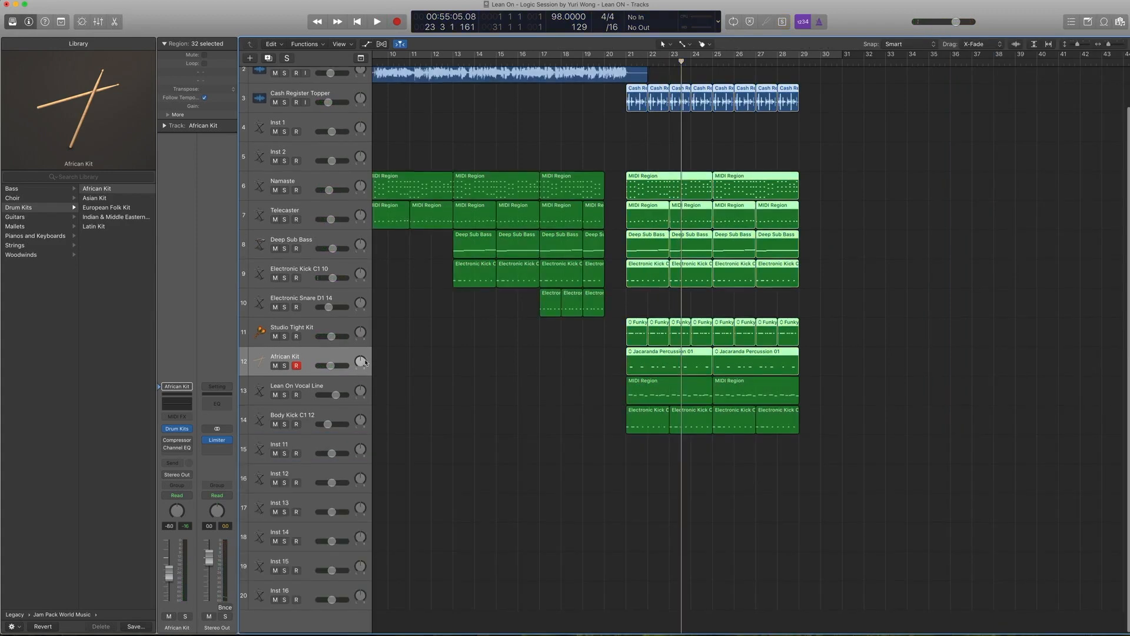
Step: Select the Body Kick C1 12 track and browse its EXS24 sample's place in the library under Single Drums, Kicks, Layer Kicks
click(307, 388)
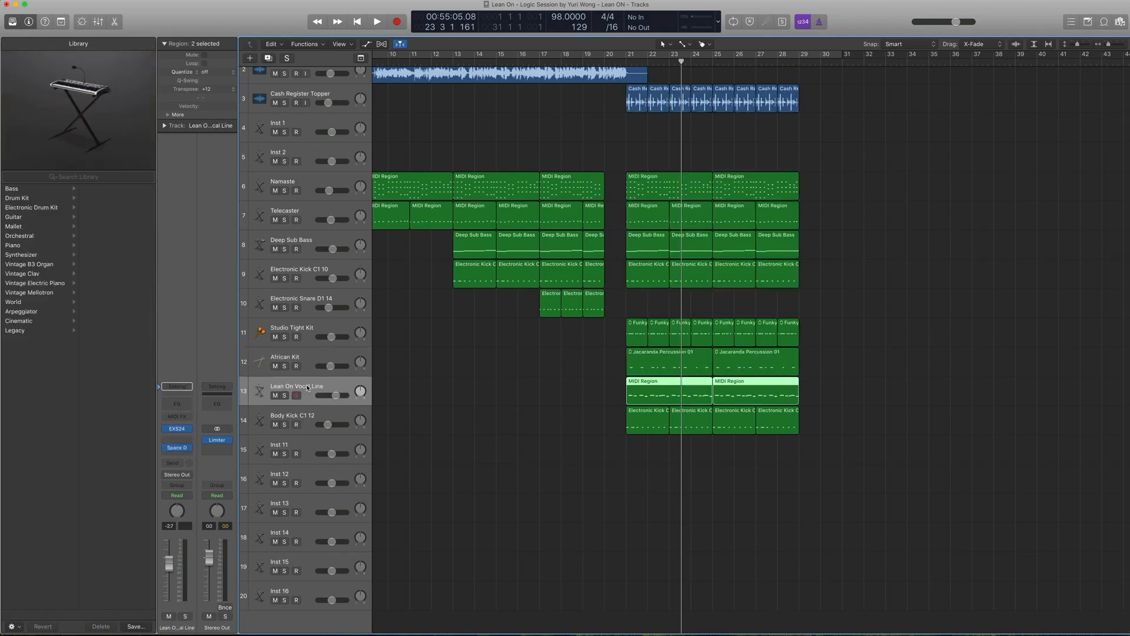
click(310, 418)
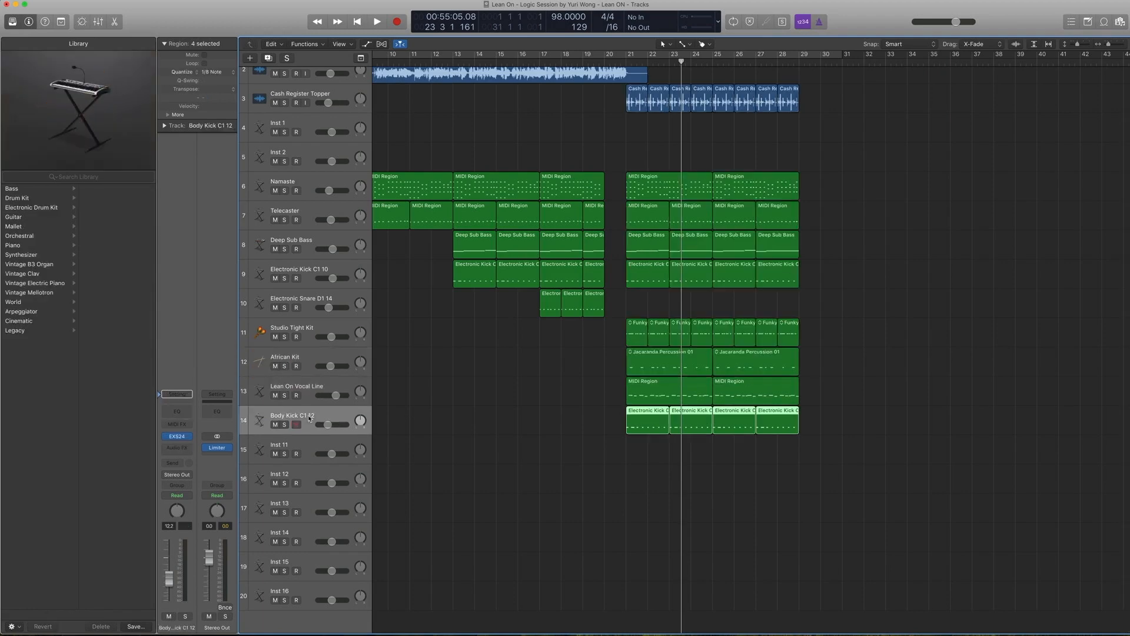
click(158, 438)
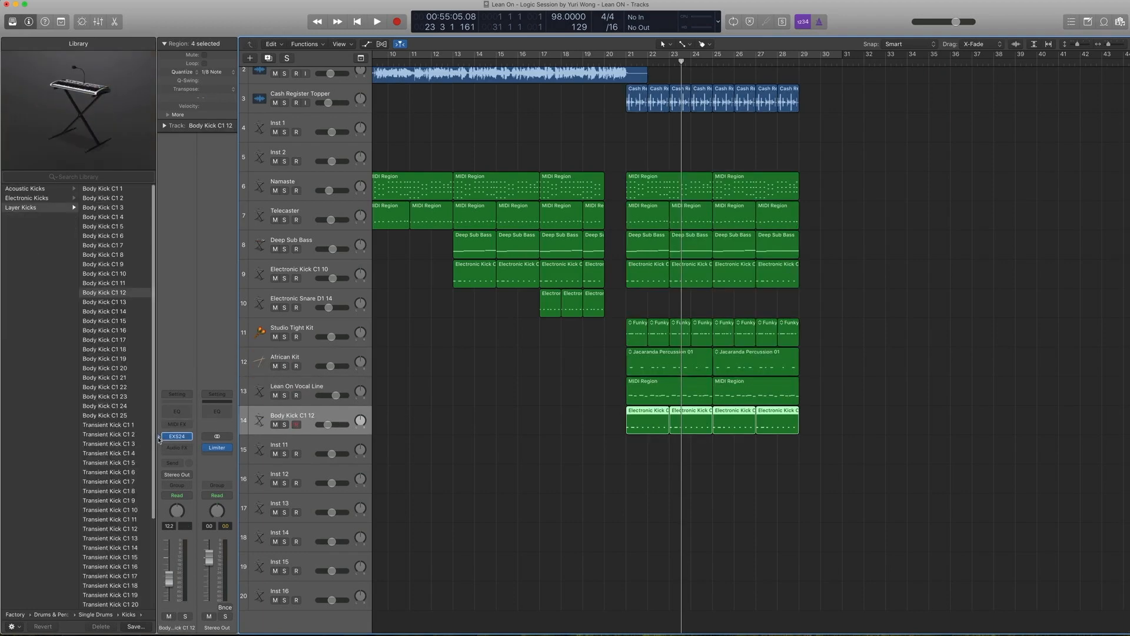
scroll(41, 240, left, 5)
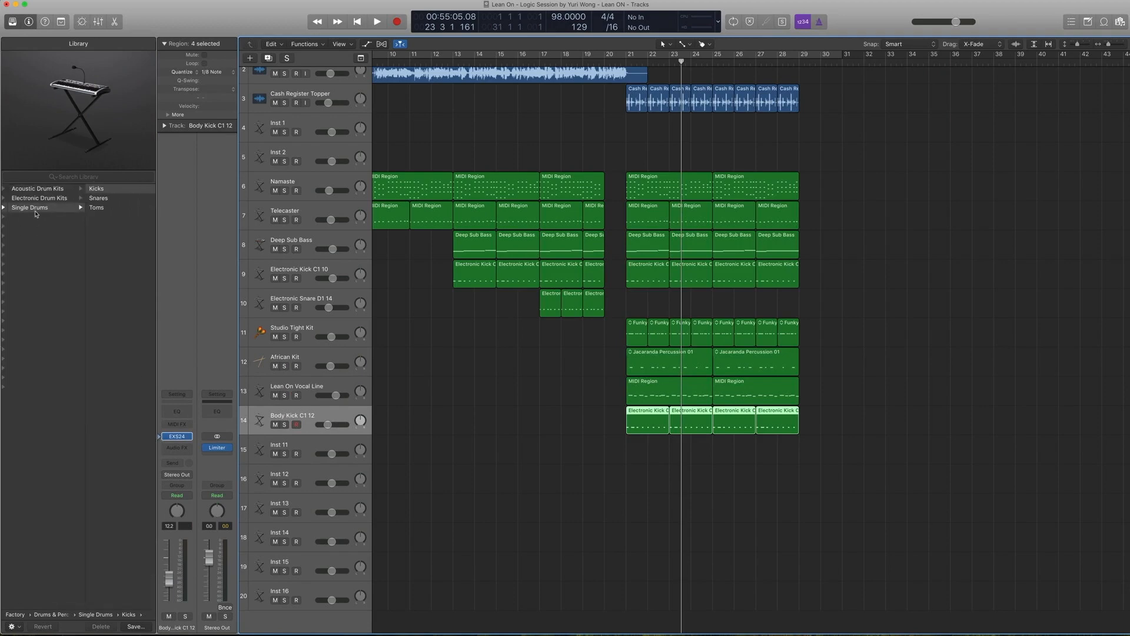
scroll(86, 211, right, 5)
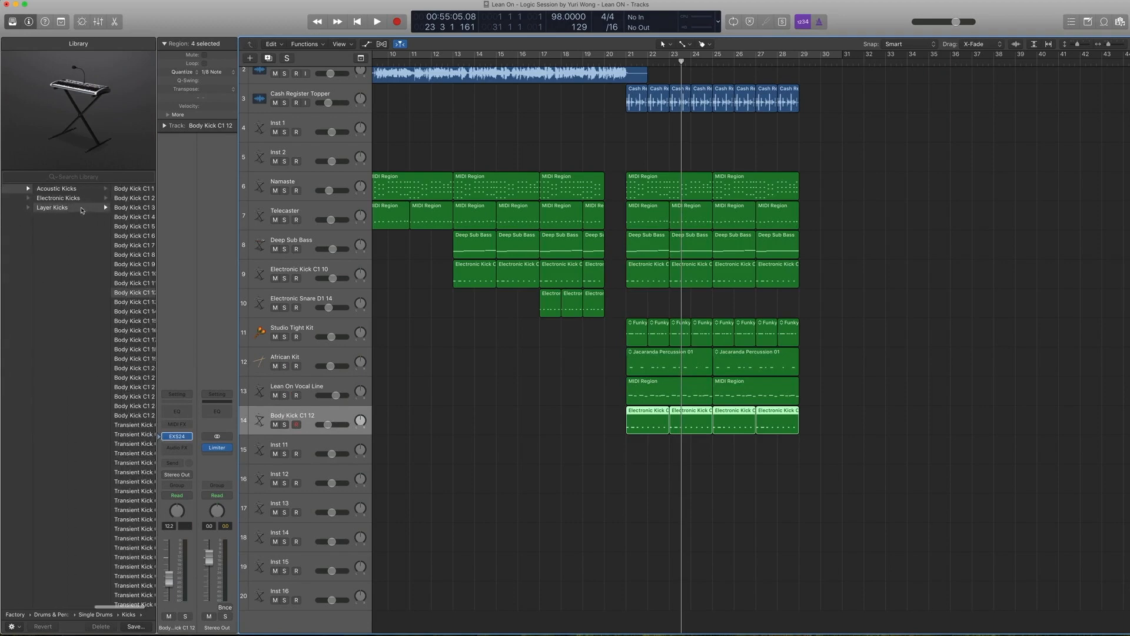
scroll(82, 211, right, 2)
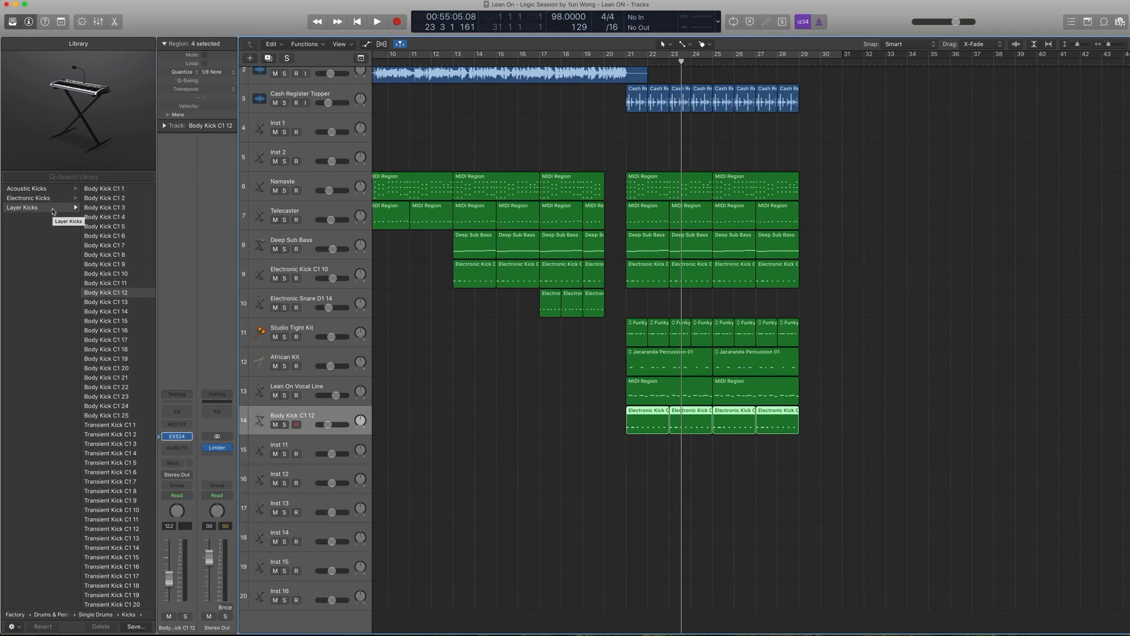
scroll(781, 409, left, 1)
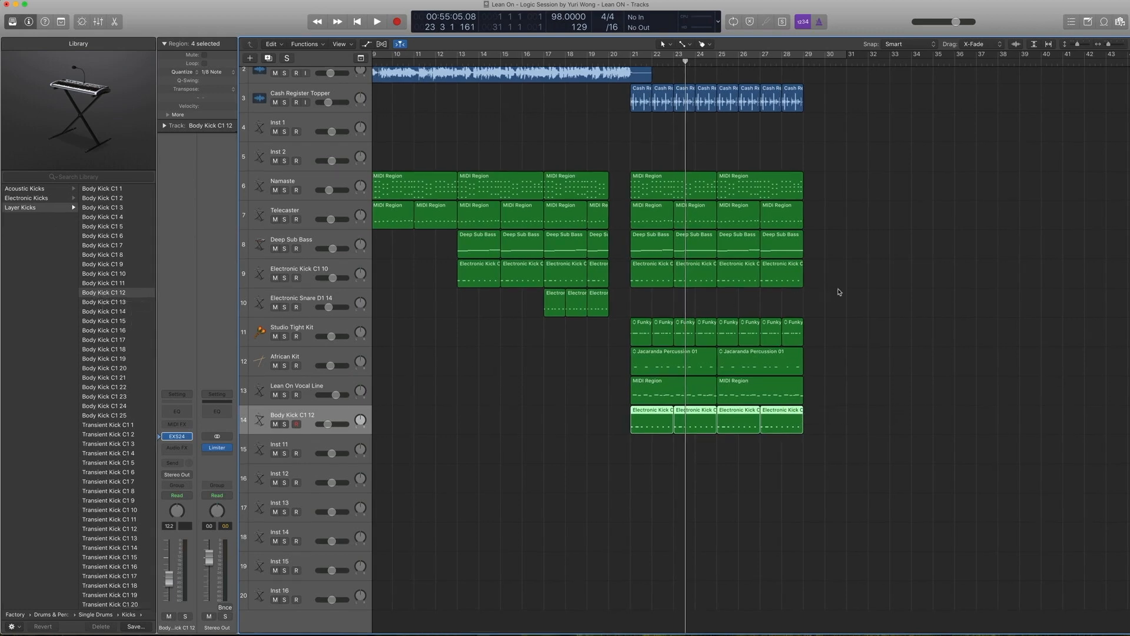
Step: Solo the Body Kick C1 12 regions and play them from bar 21
key(ctrl+s)
key(comma)
key(comma)
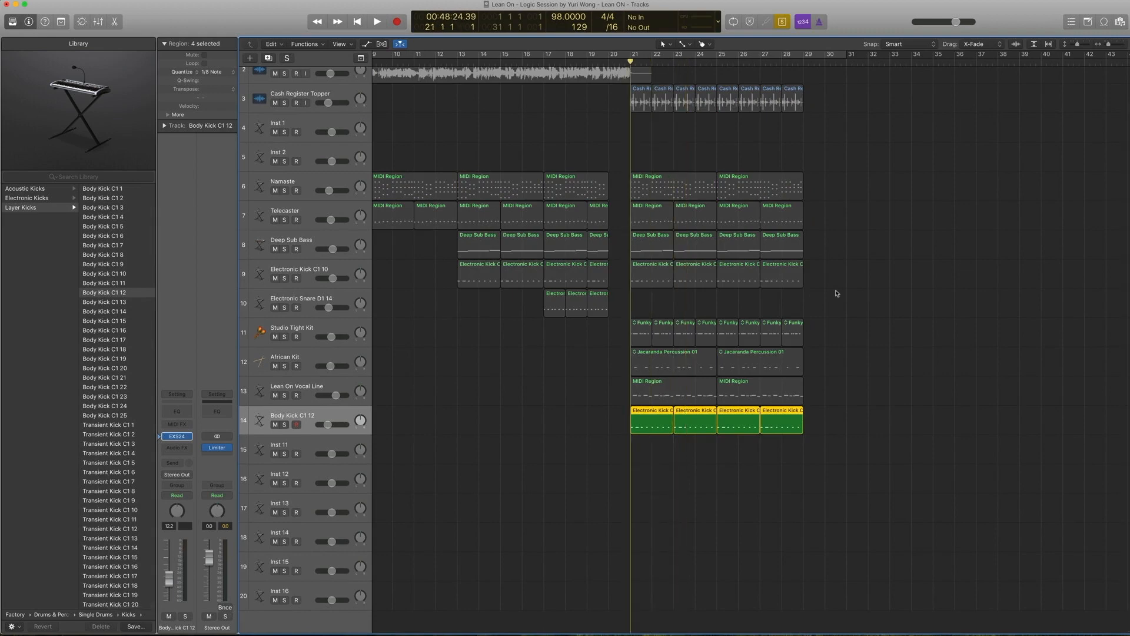
key(space)
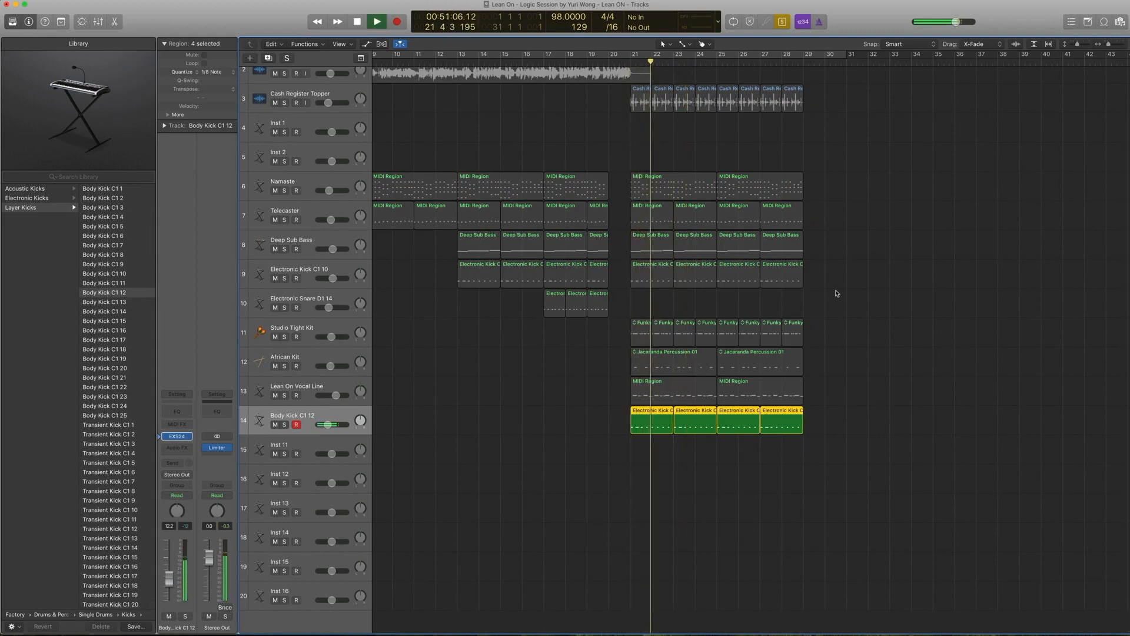
key(space)
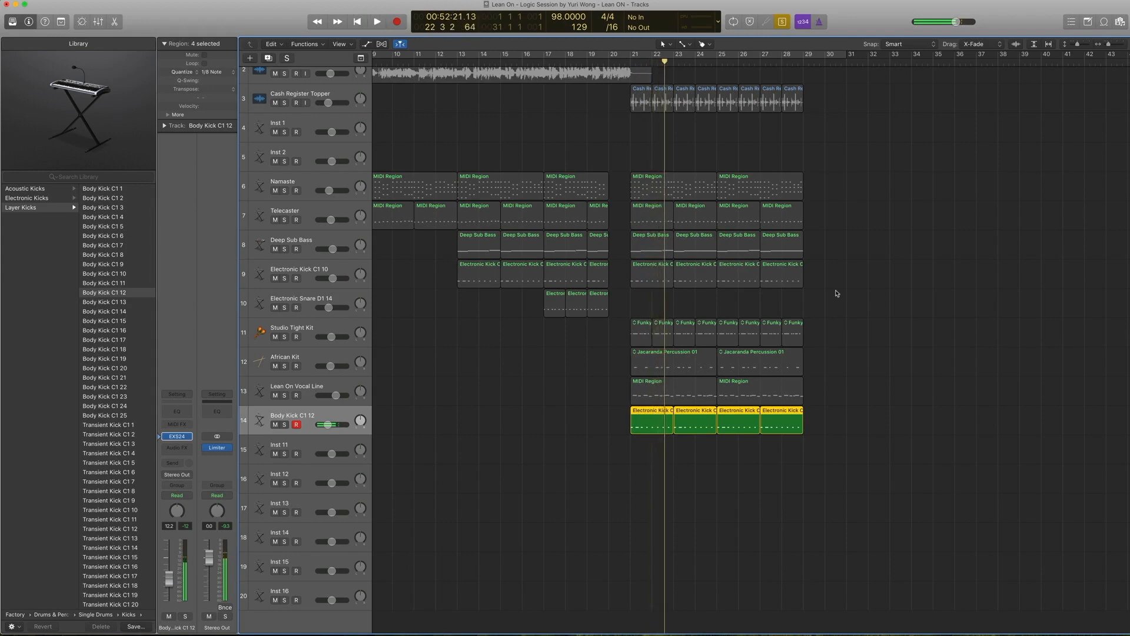
Step: Add the drop's Electronic Kick C1 10 regions to the soloed Body Kick and play both kicks together
drag(837, 293, 665, 286)
key(space)
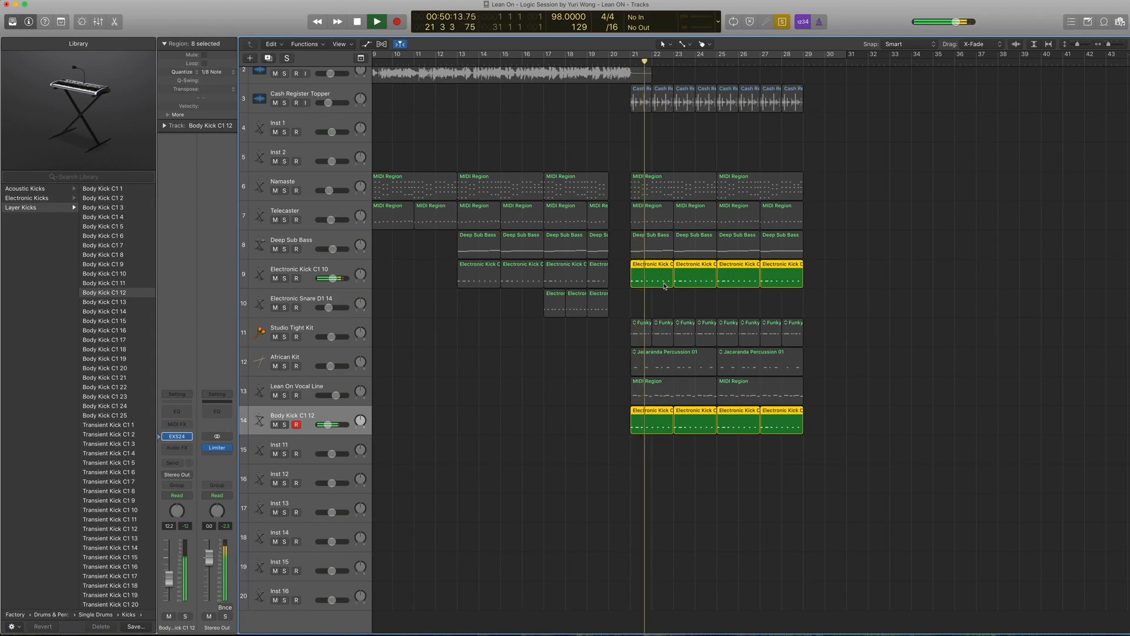
key(space)
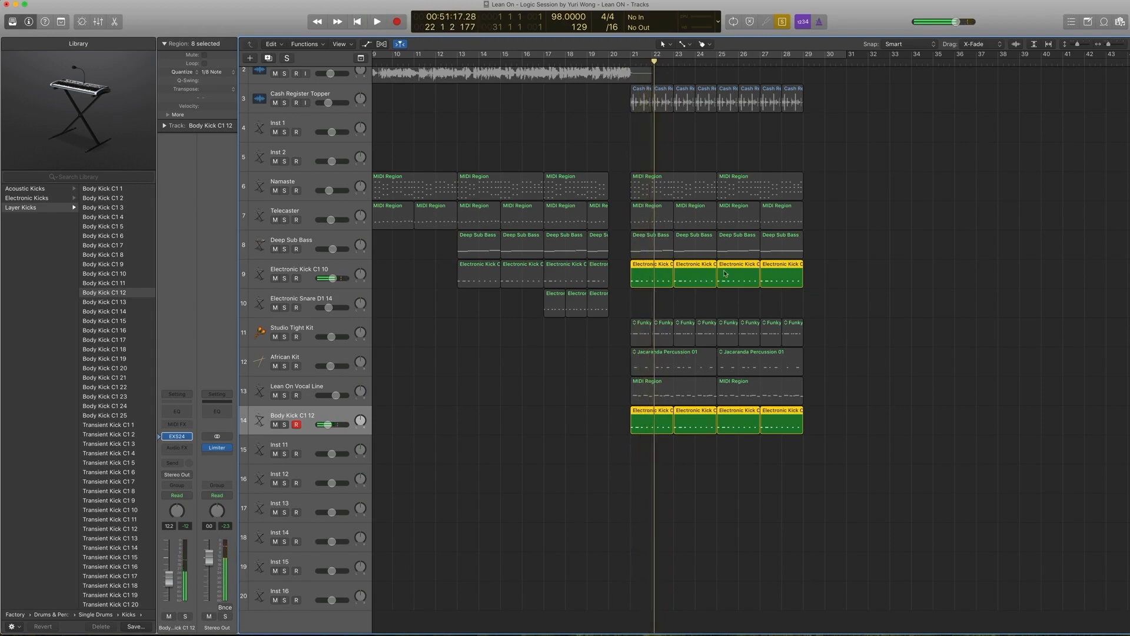
Step: Add the Namaste, Telecaster, Deep Sub Bass, Cash Register Topper, Studio Tight Kit and African Kit drop regions, play them with both kicks, then turn off solo
drag(815, 244, 643, 187)
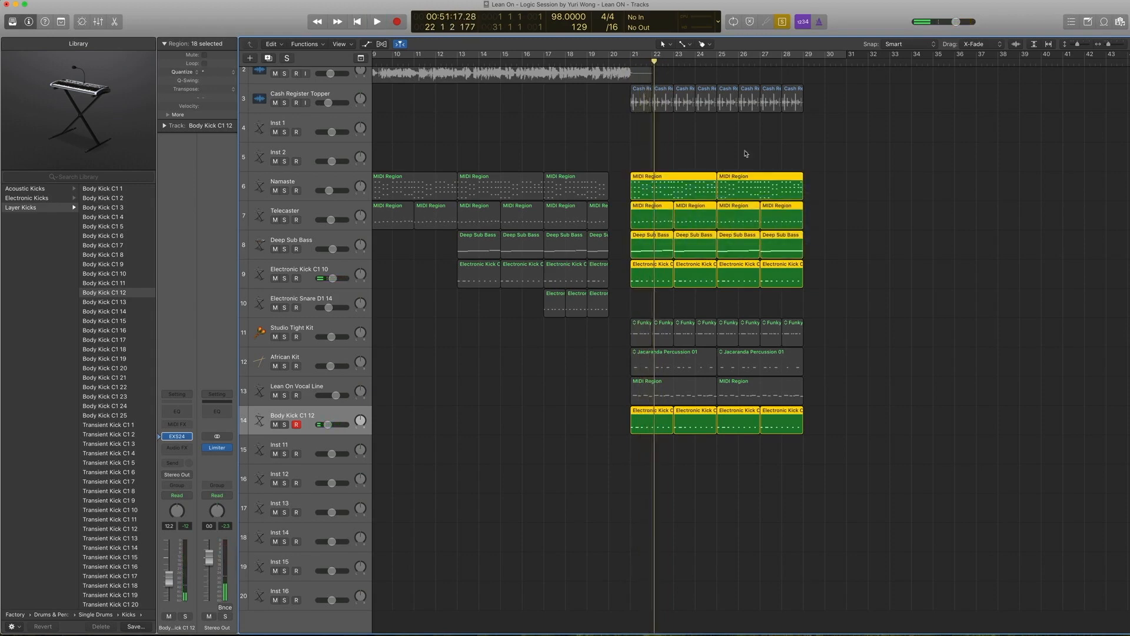
drag(823, 145, 632, 111)
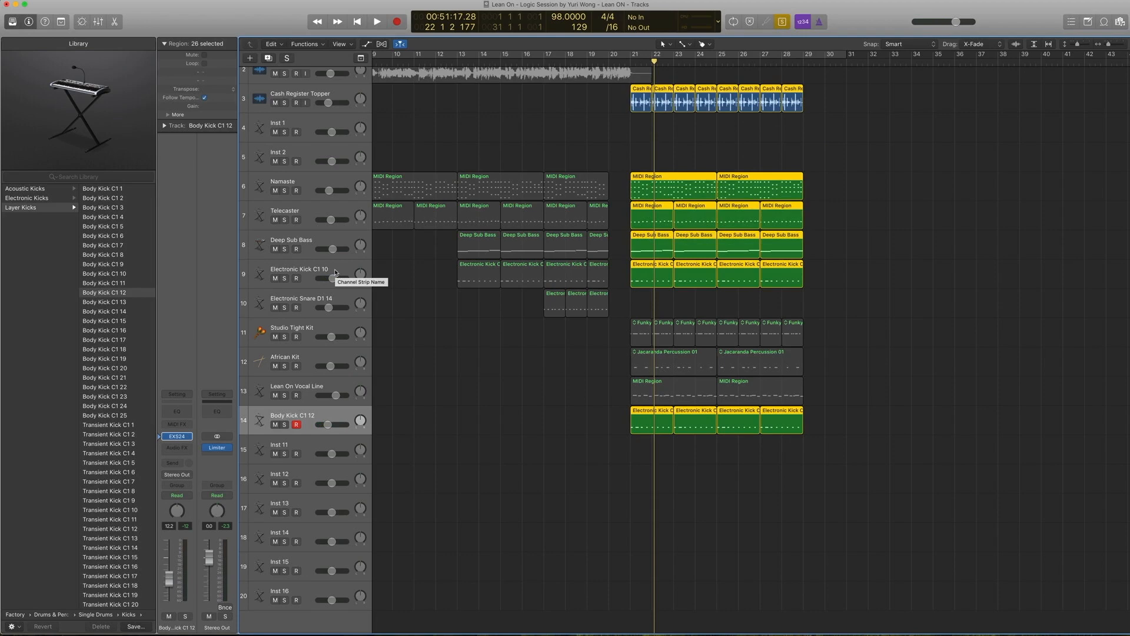
key(space)
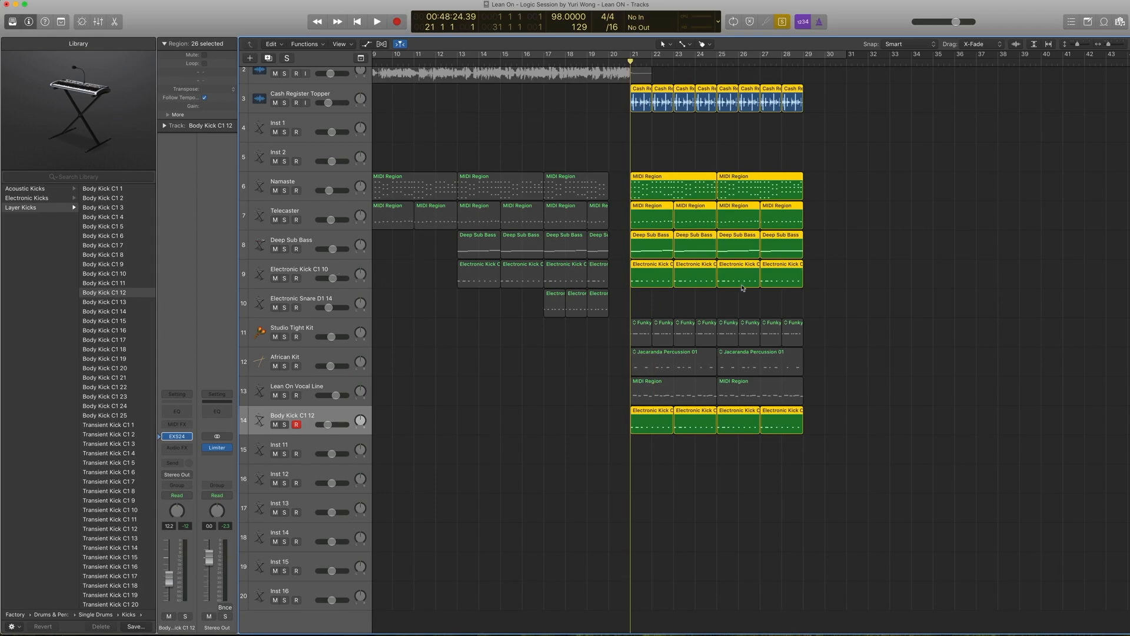
drag(854, 353, 642, 340)
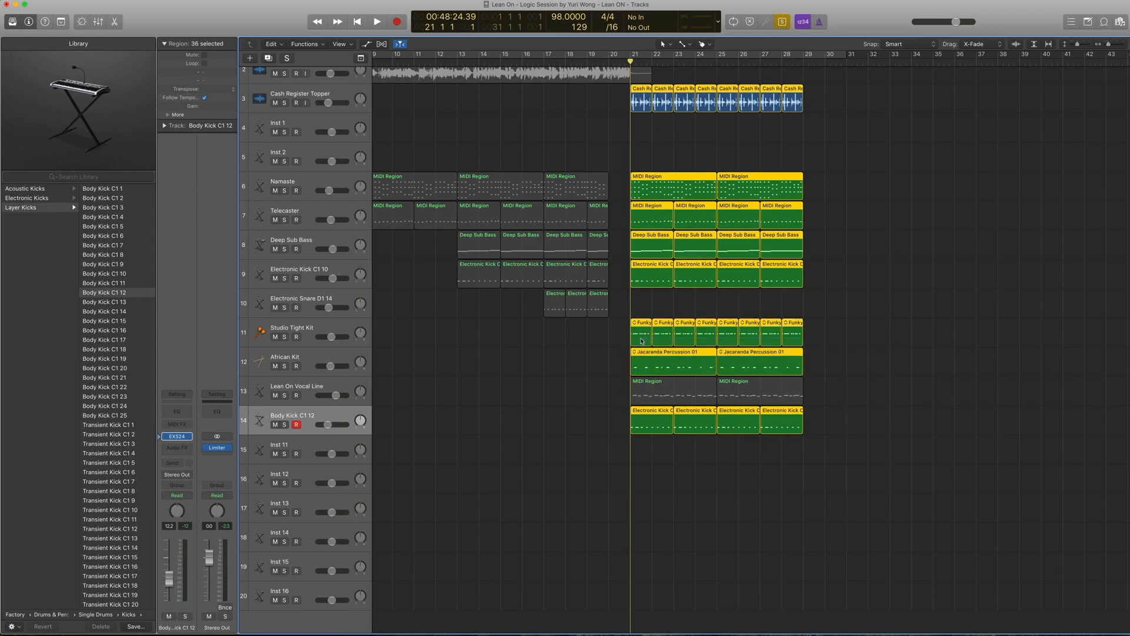
key(space)
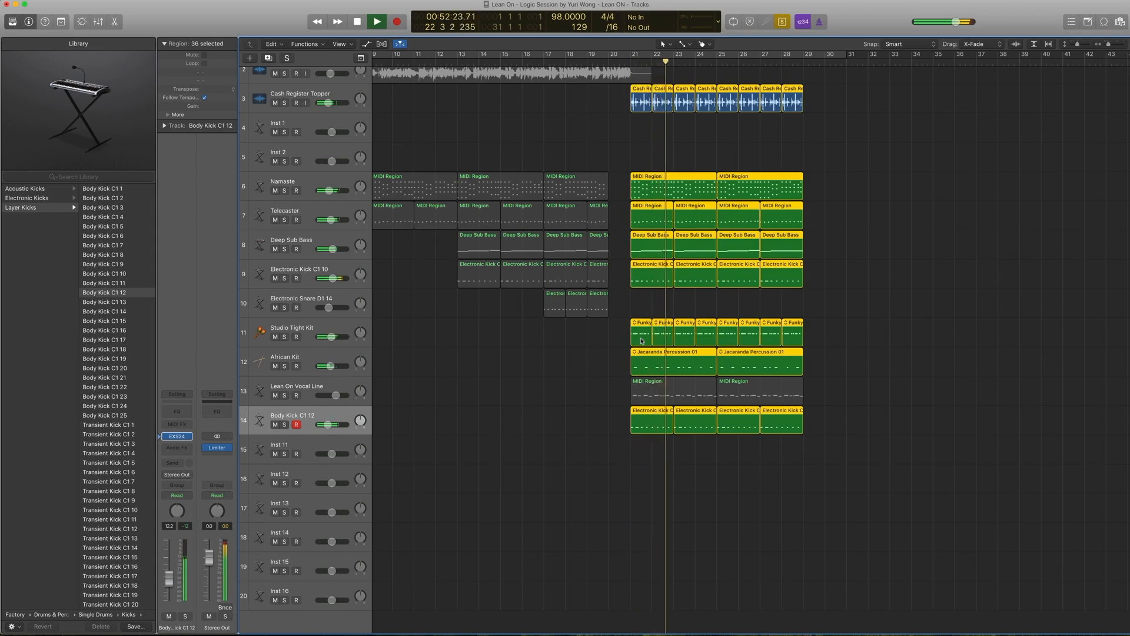
key(ctrl+s)
key(space)
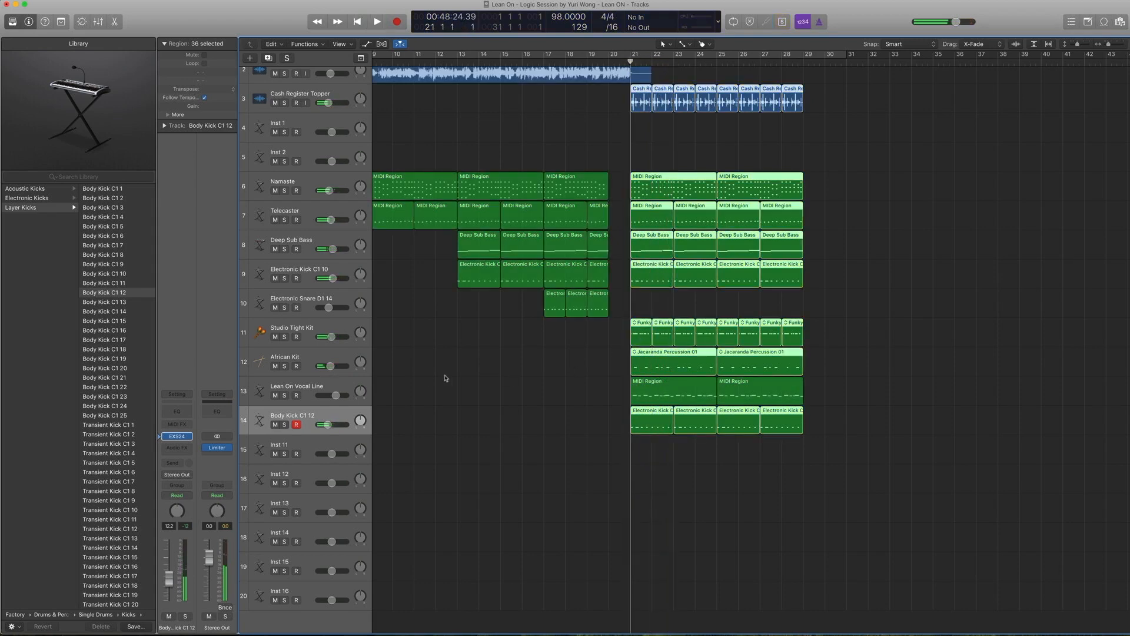
Step: Open the Lean On Vocal Line regions in the piano roll, play them soloed from bar 21, then turn off solo and hide the piano roll
click(445, 378)
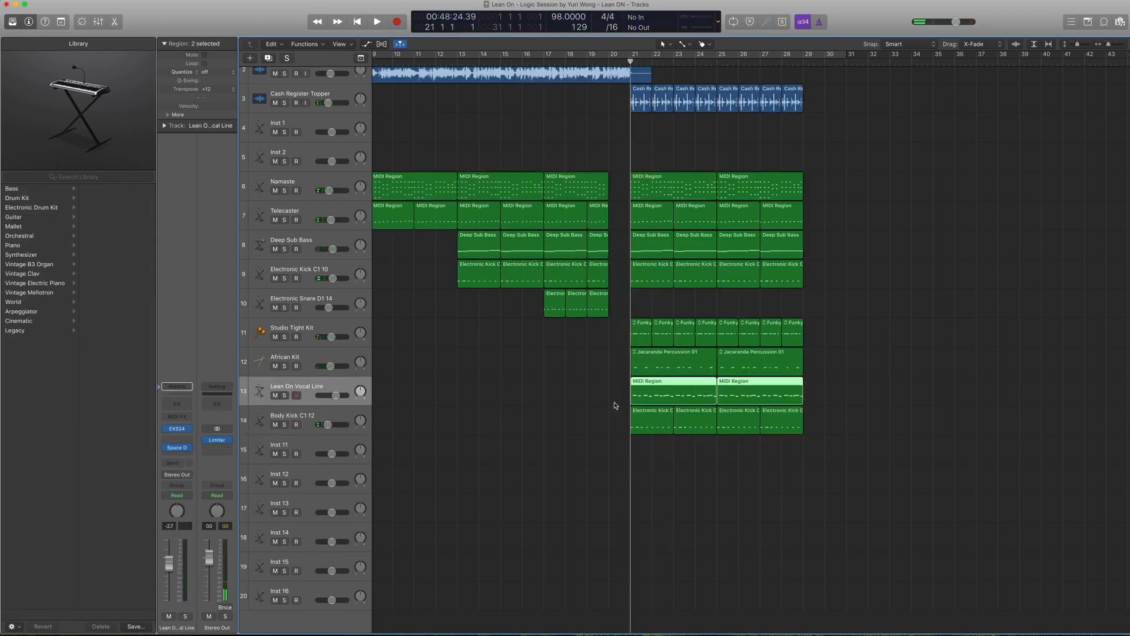
double_click(682, 395)
key(ctrl+s)
key(space)
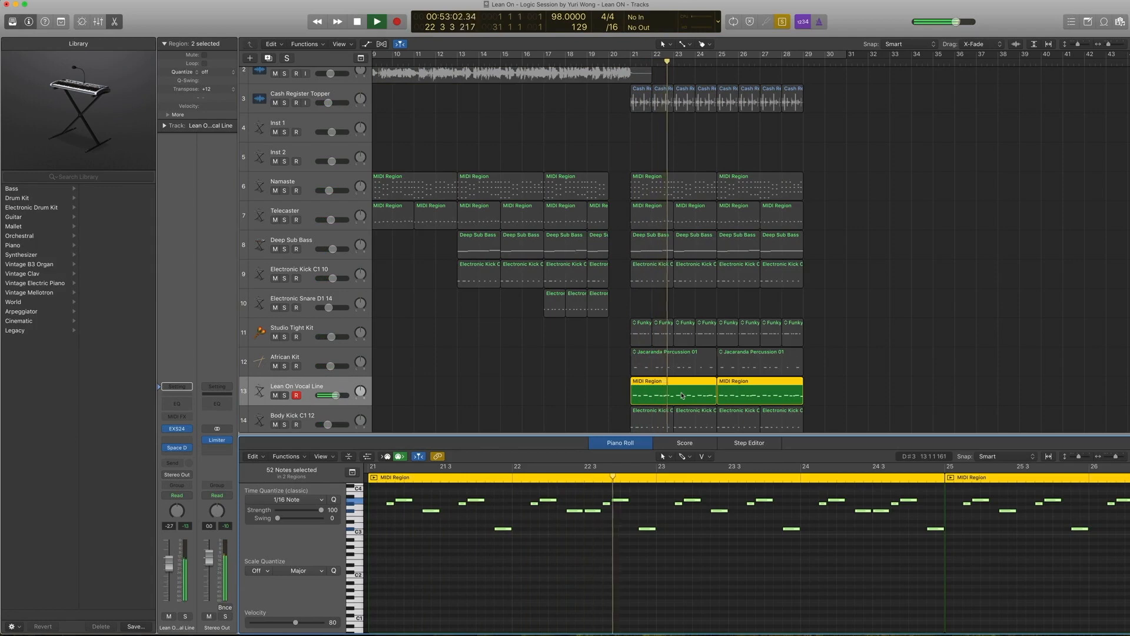
key(space)
key(ctrl+s)
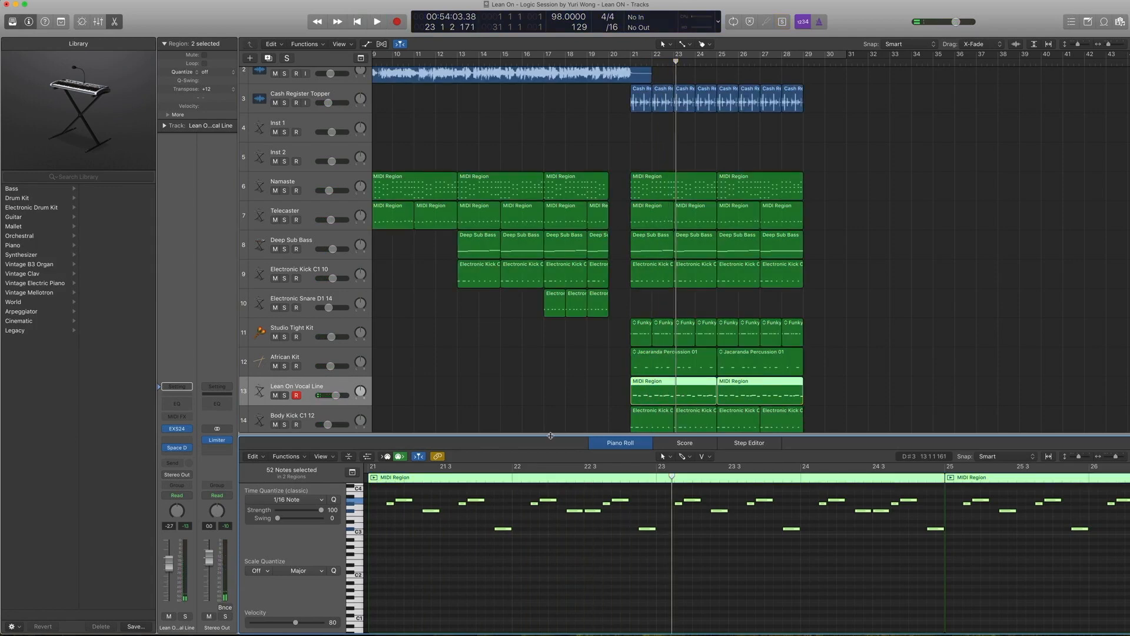
click(550, 500)
key(p)
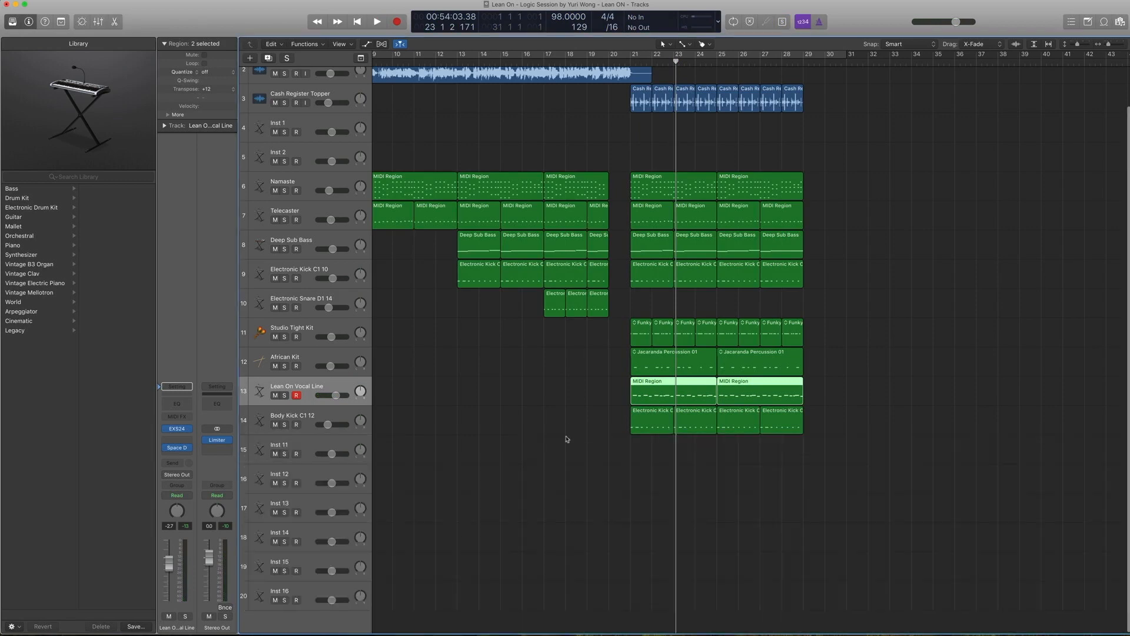
Step: Select the Inst 11 track, load the EXS24 sampler as its instrument, and open the sampler's window
click(301, 446)
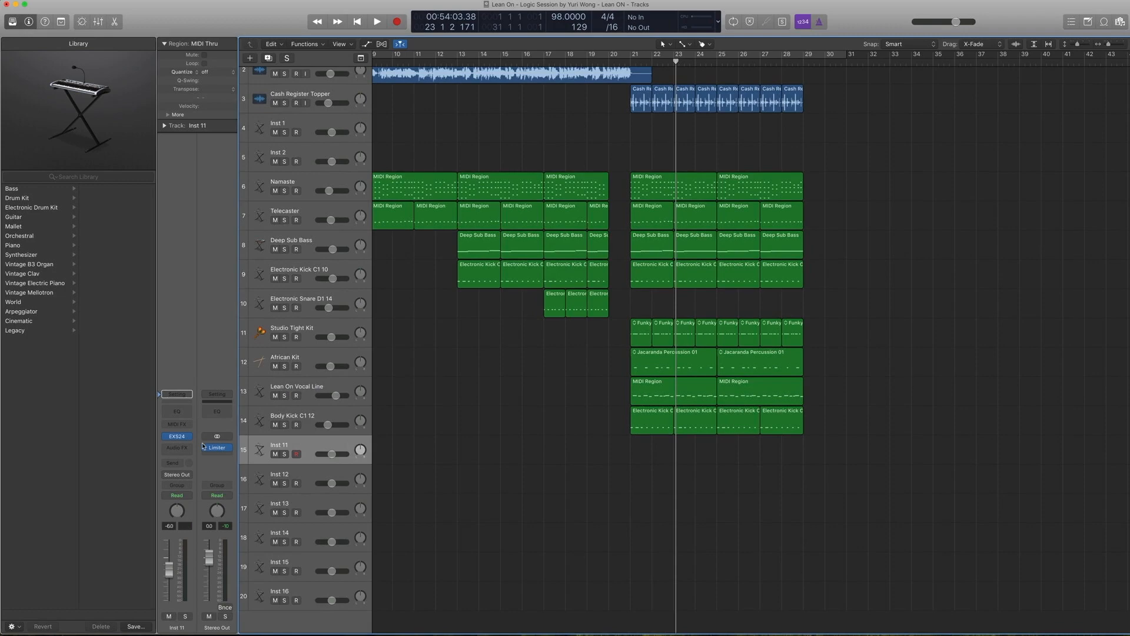
click(189, 436)
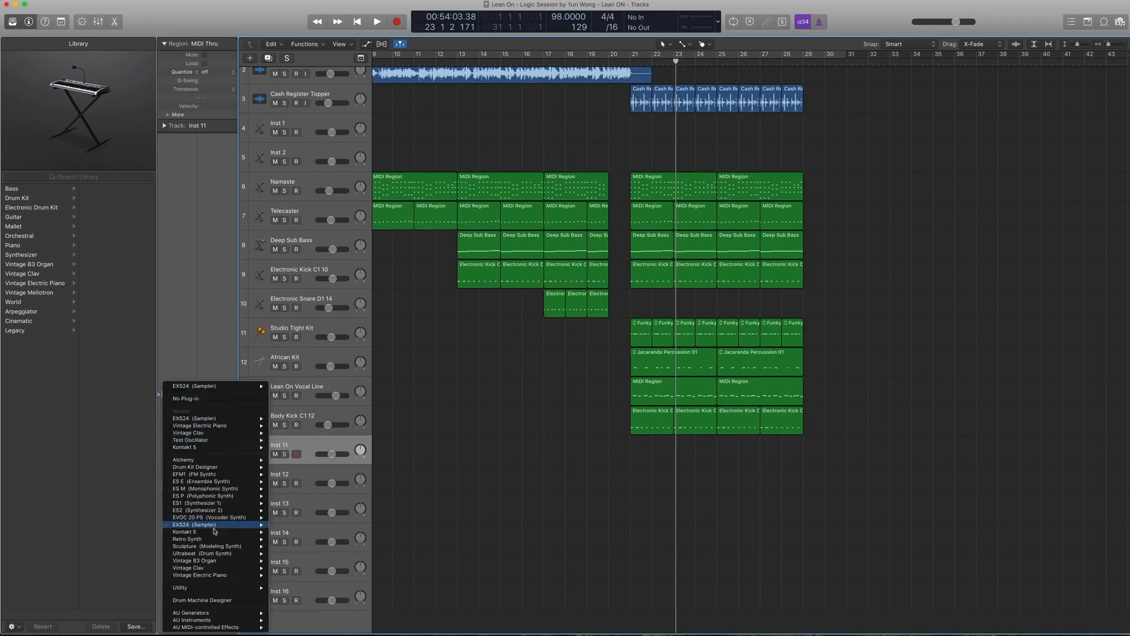
mouse_move(194, 523)
click(432, 502)
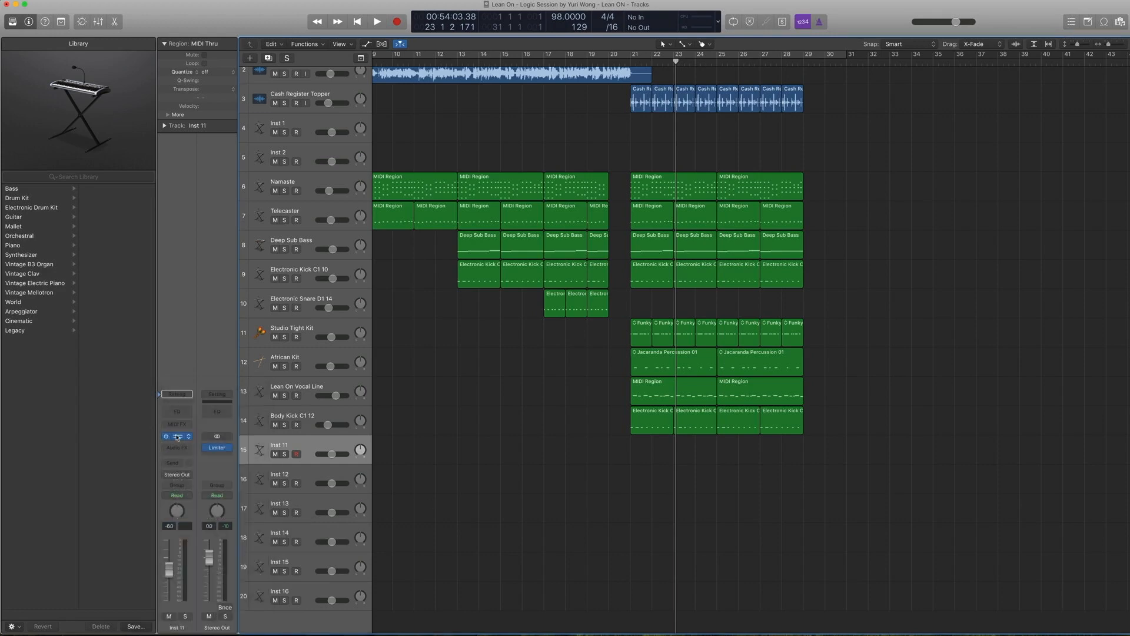
click(177, 436)
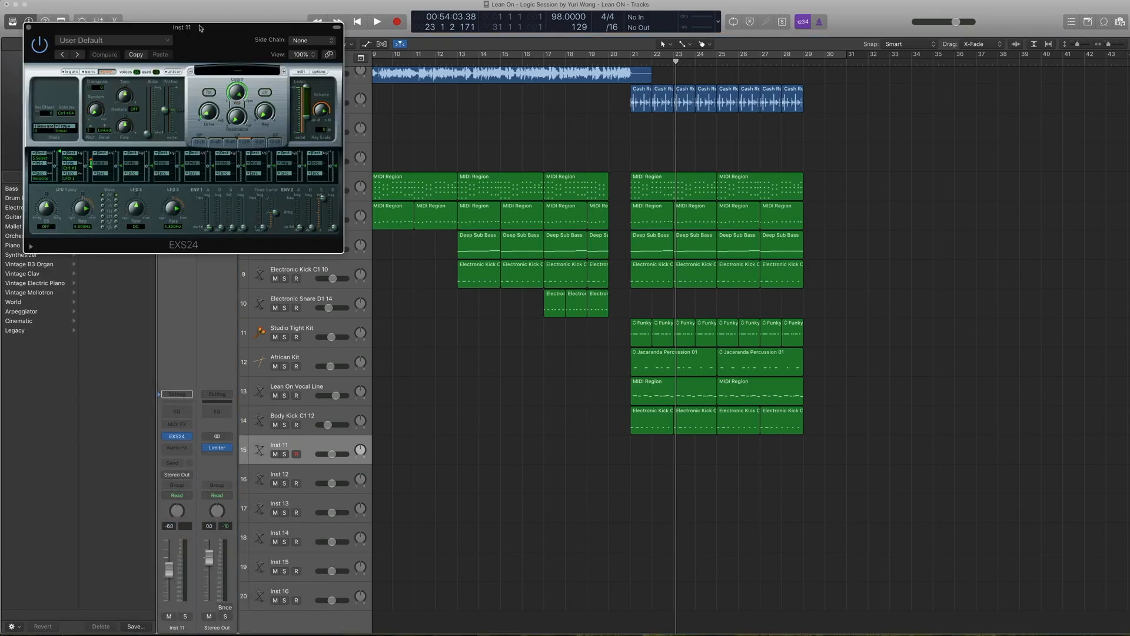
Step: Open the EXS24 Instrument Editor with an empty instrument and place it beside the sampler window
drag(199, 32, 346, 115)
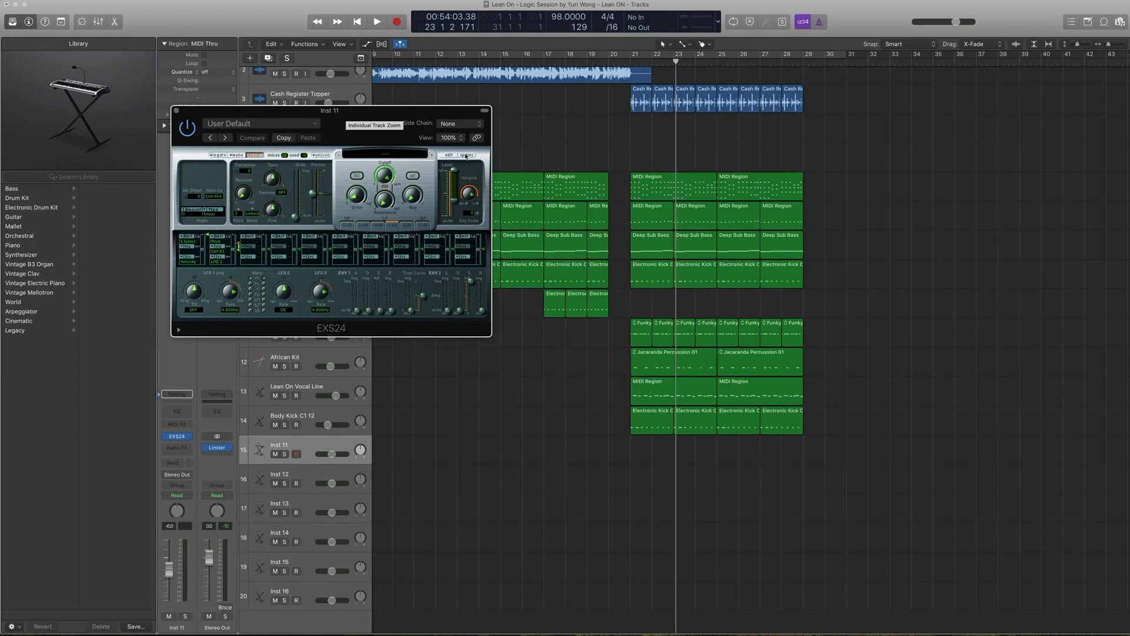
click(452, 156)
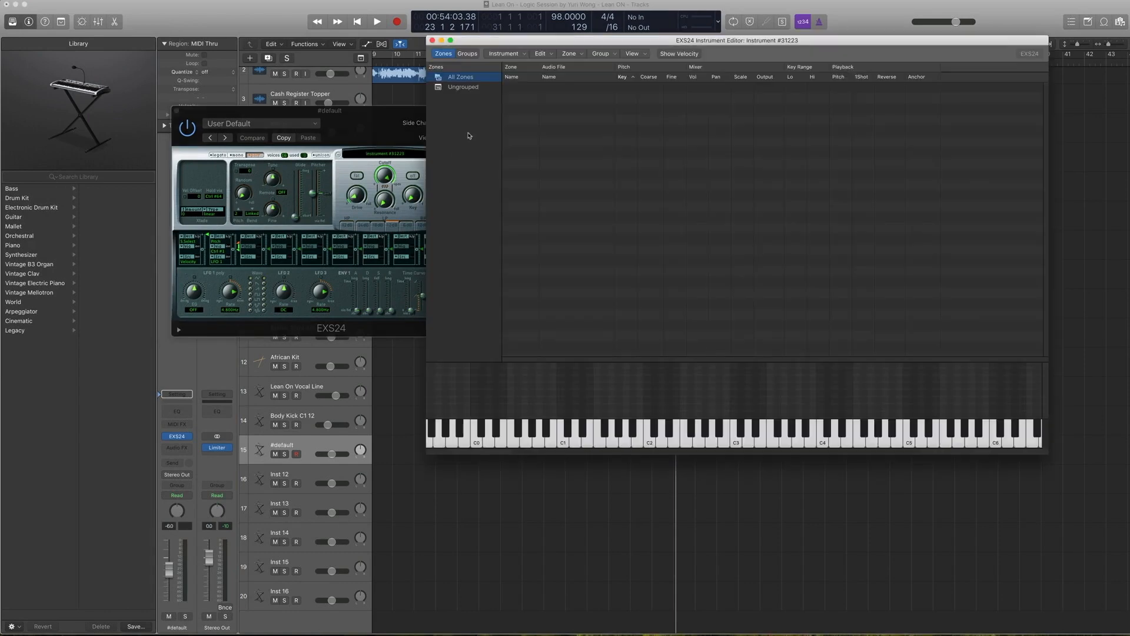
drag(507, 37, 457, 43)
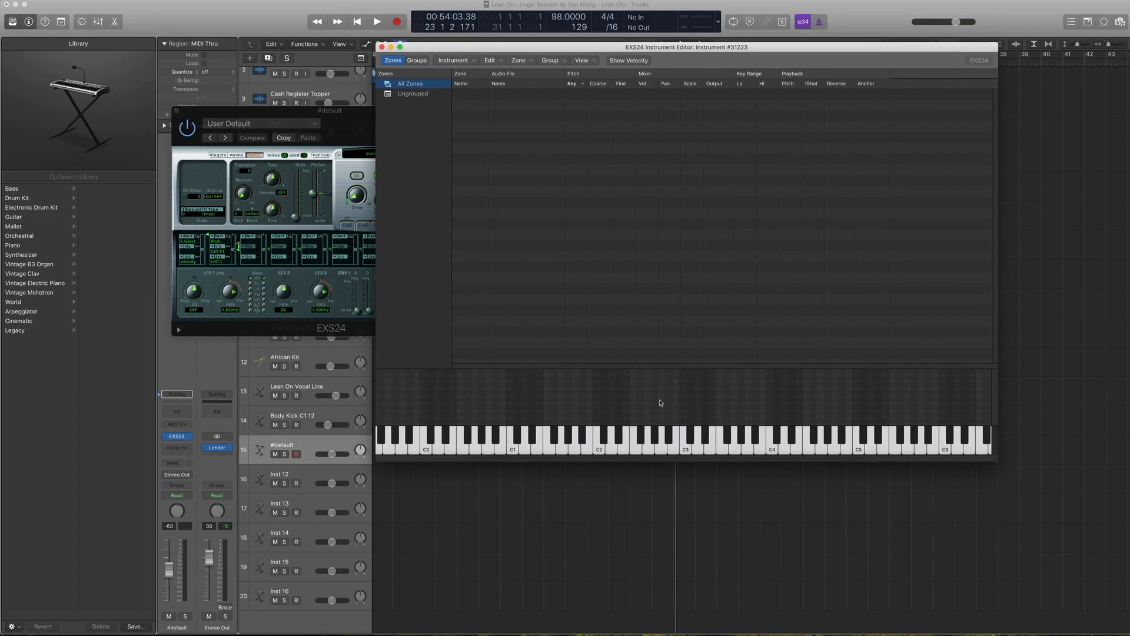
Step: Start loading multiple samples as zones, audition Beep Elektro.wav from the Samples folder and add it to the import list
click(492, 60)
click(522, 61)
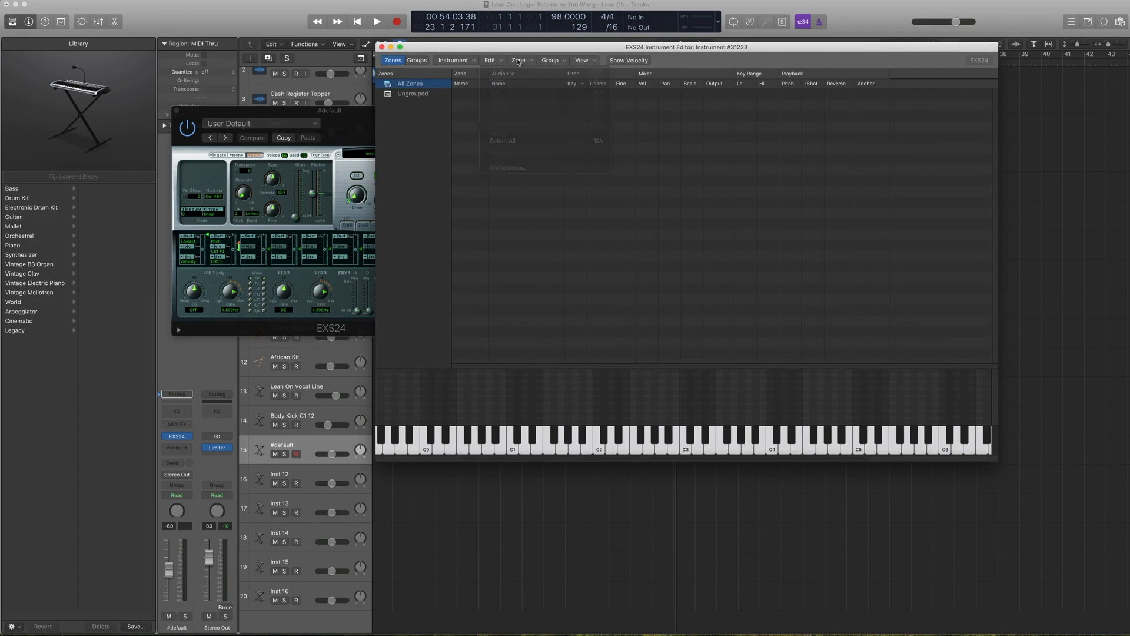
click(522, 61)
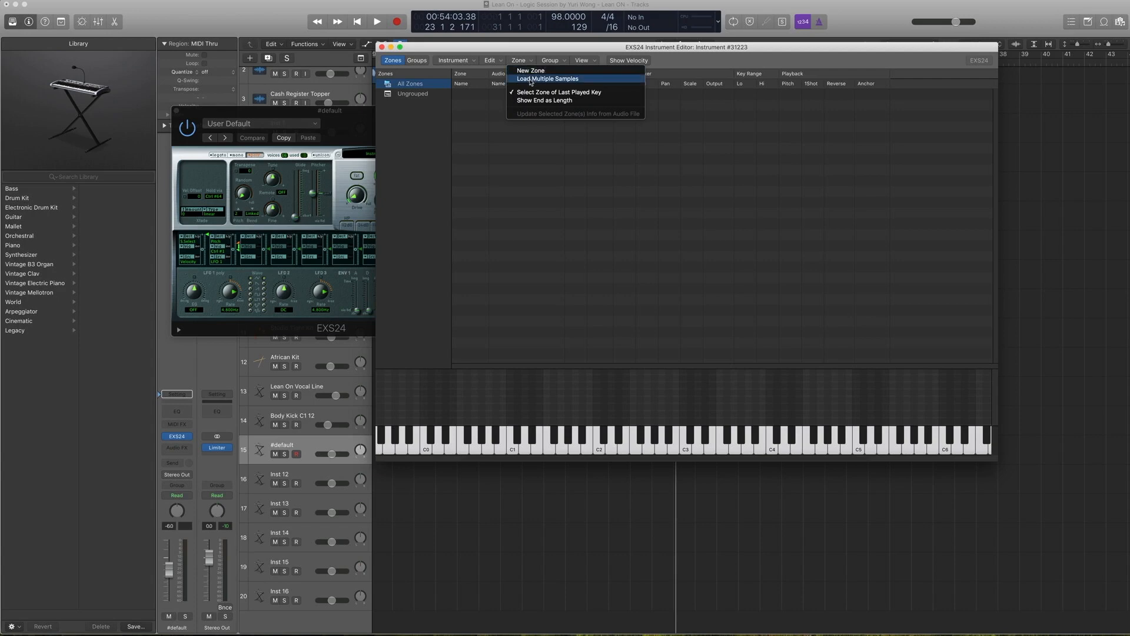
click(531, 79)
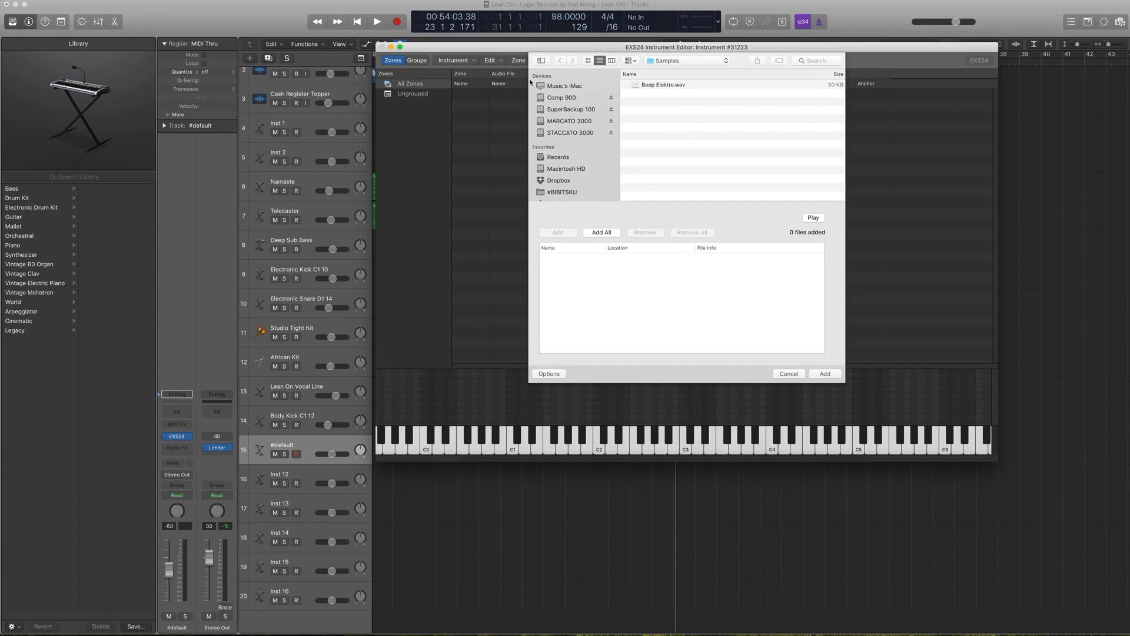
click(665, 86)
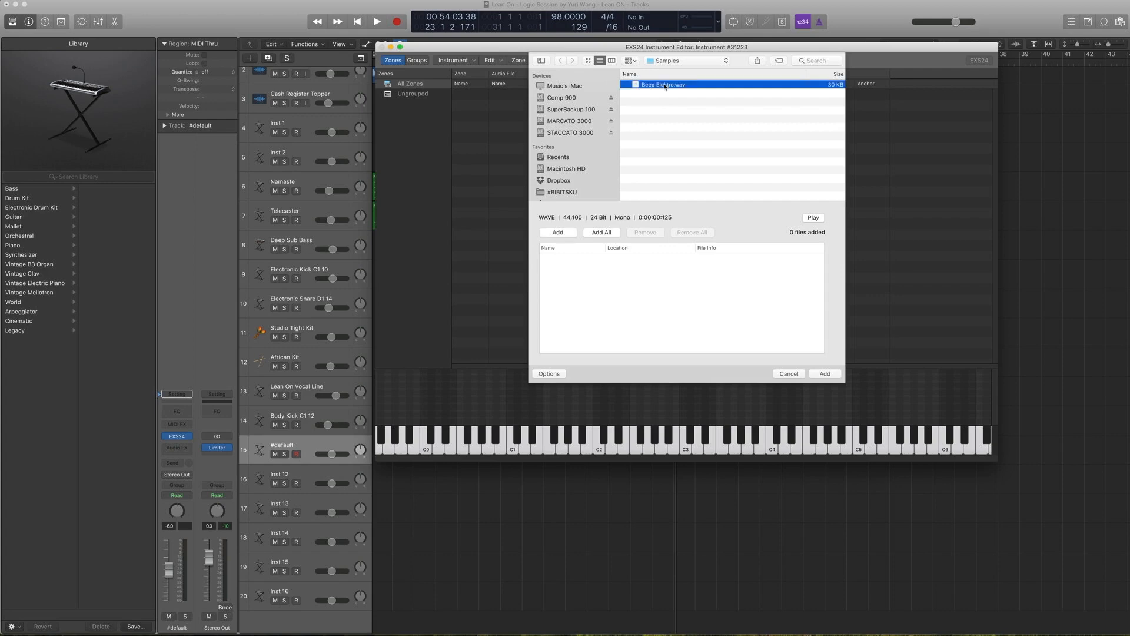
click(815, 219)
click(815, 219)
click(815, 218)
click(562, 234)
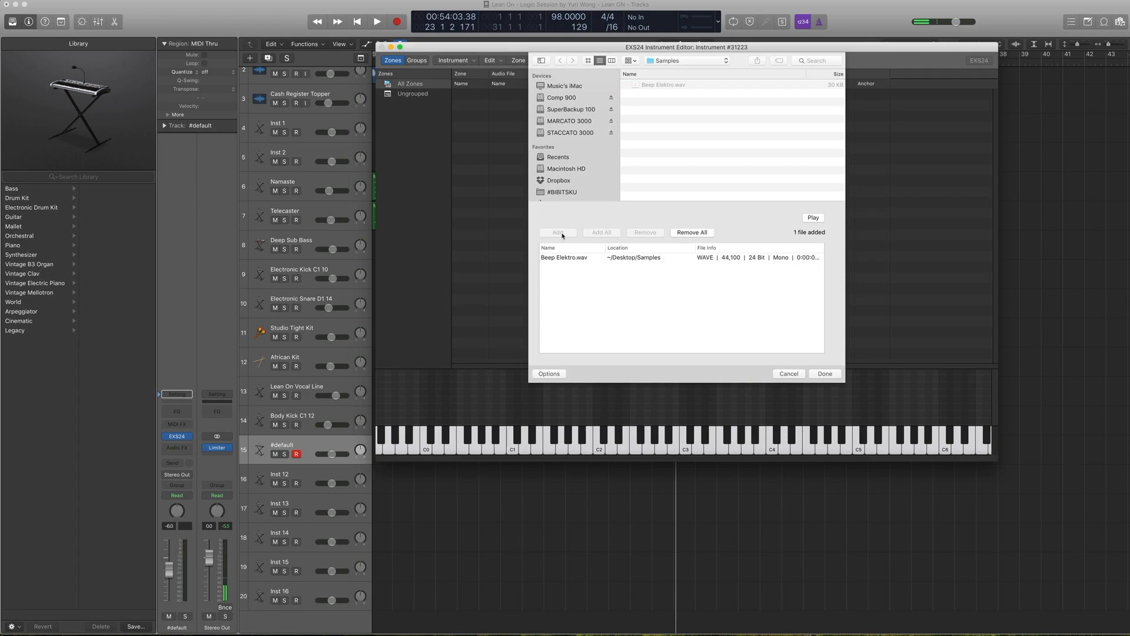
Step: Finish the sample selection and build the zone map with "Auto map" by reading the root key from the audio file
click(824, 374)
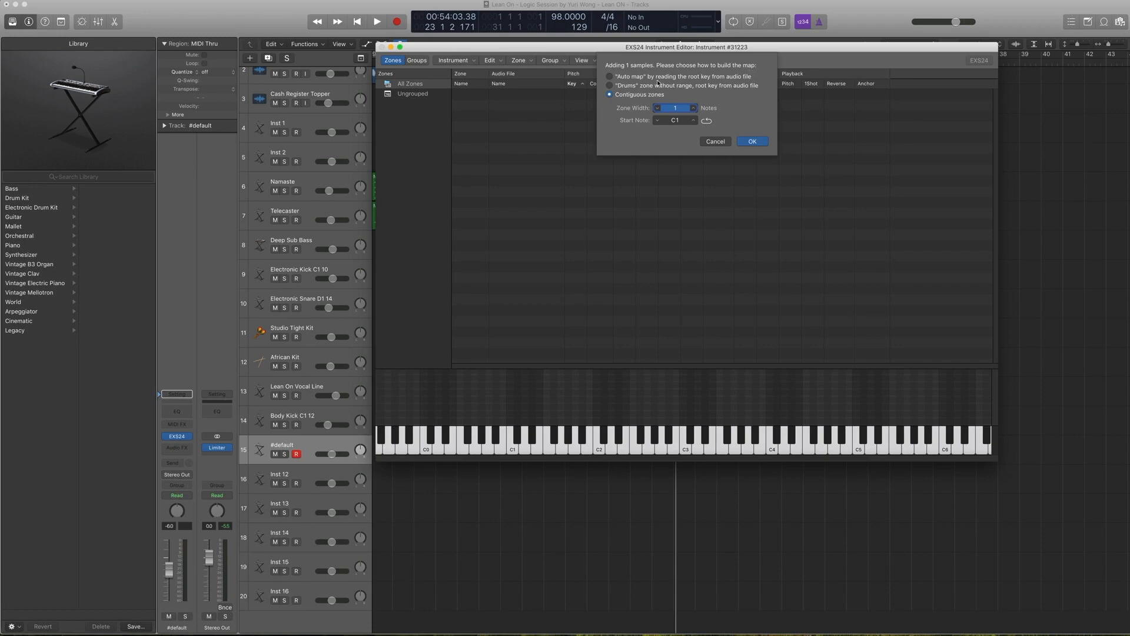
click(610, 76)
click(750, 142)
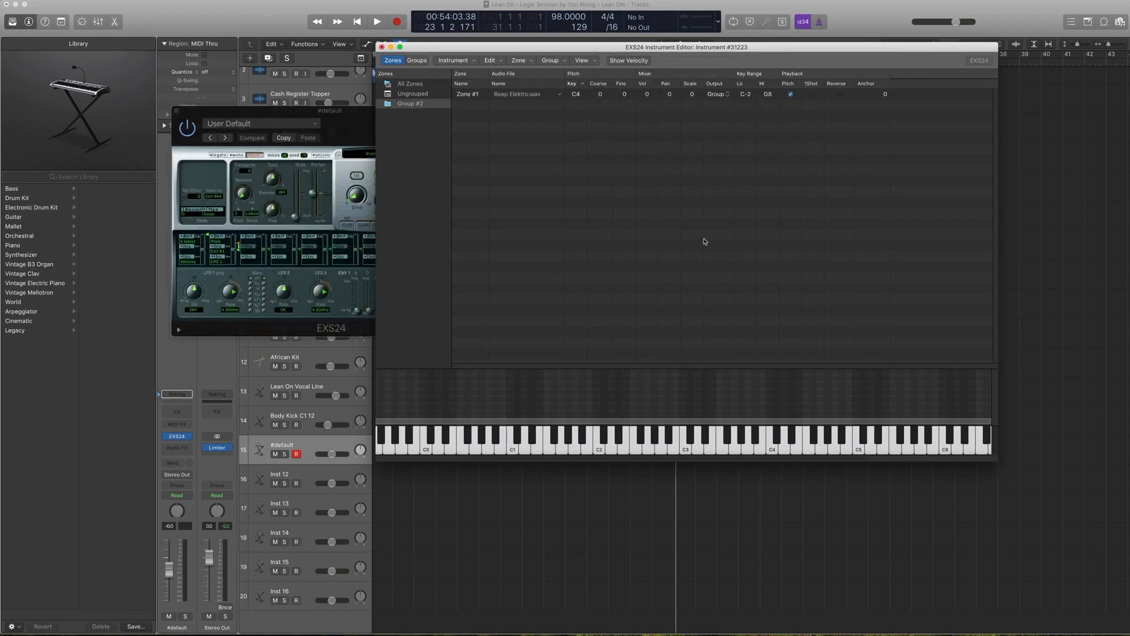
Step: Select the new sample zone and audition it on keys from C3 and up the octave from C2
click(653, 426)
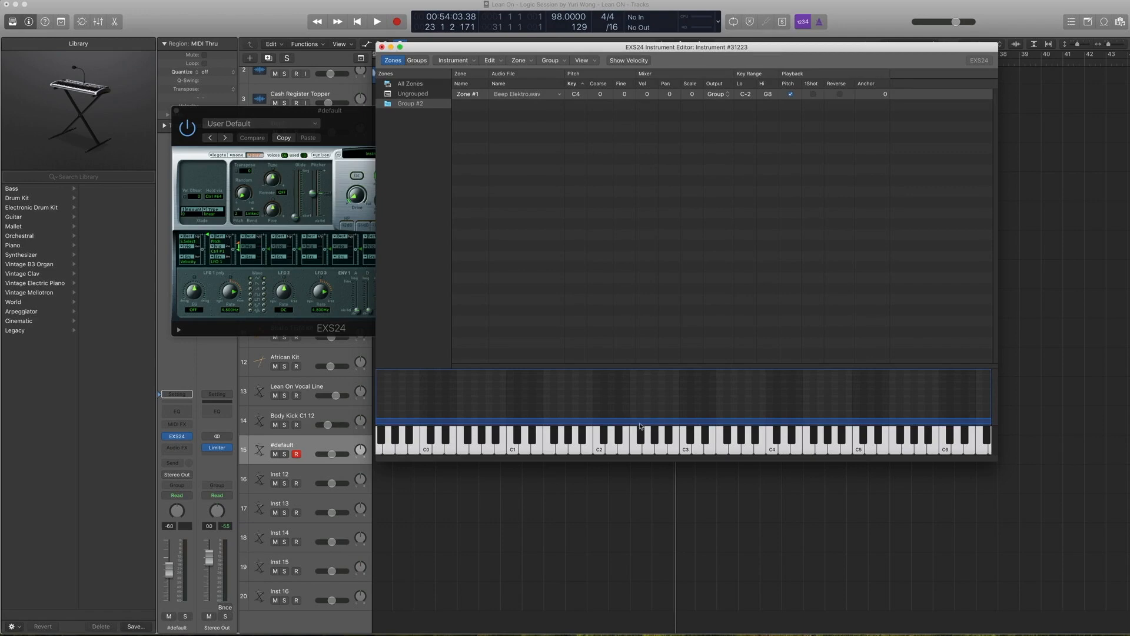
scroll(642, 426, right, 4)
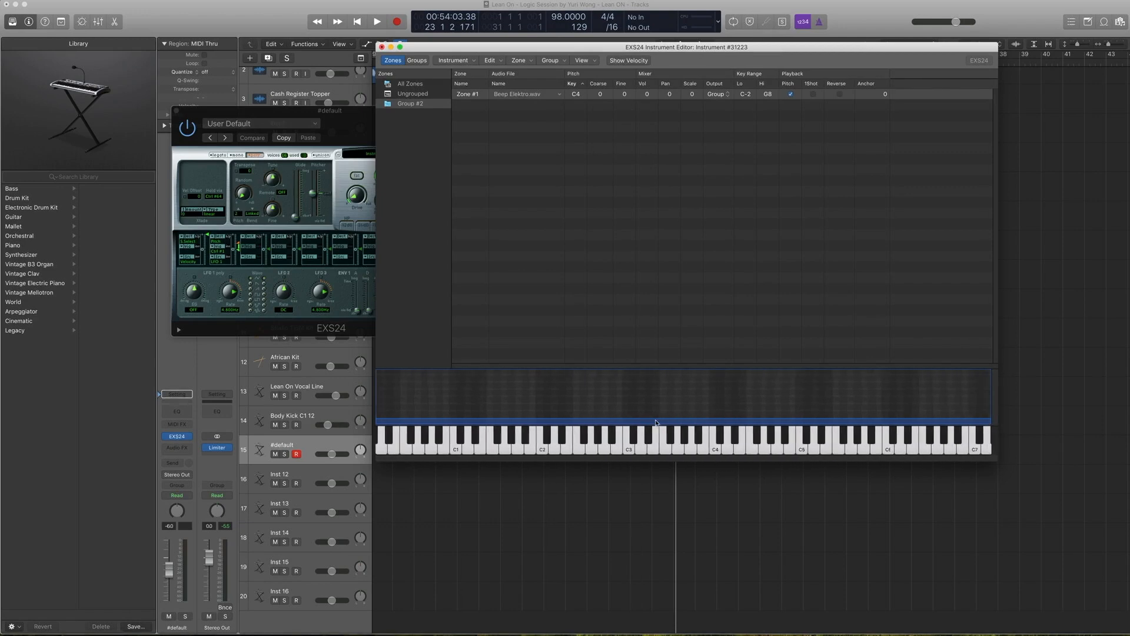
scroll(656, 422, left, 2)
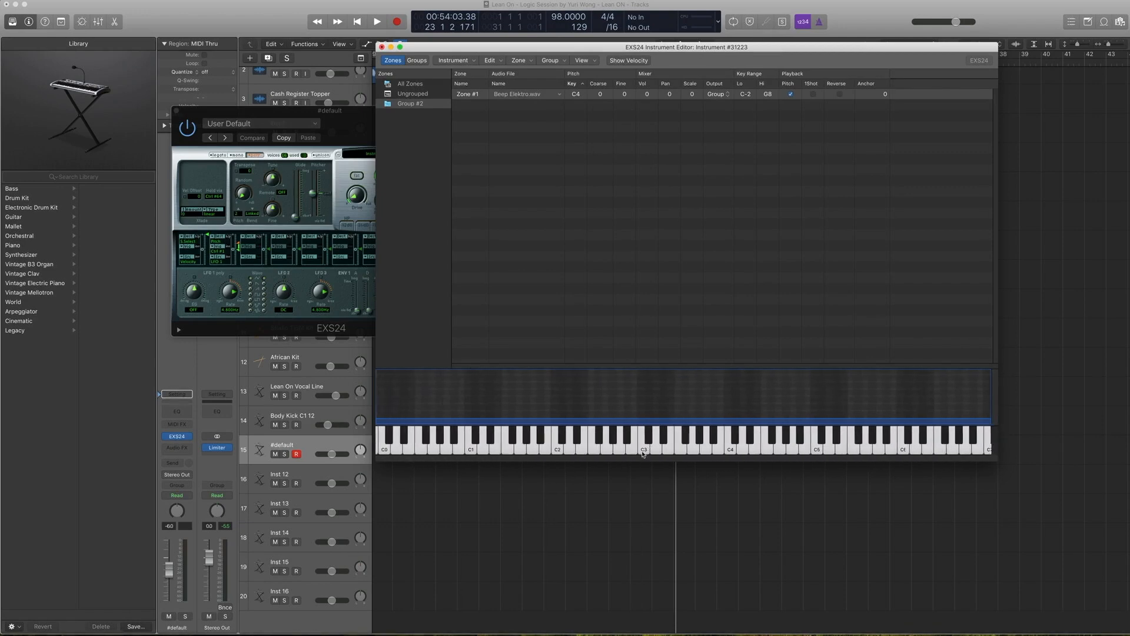
click(643, 452)
click(560, 450)
click(568, 451)
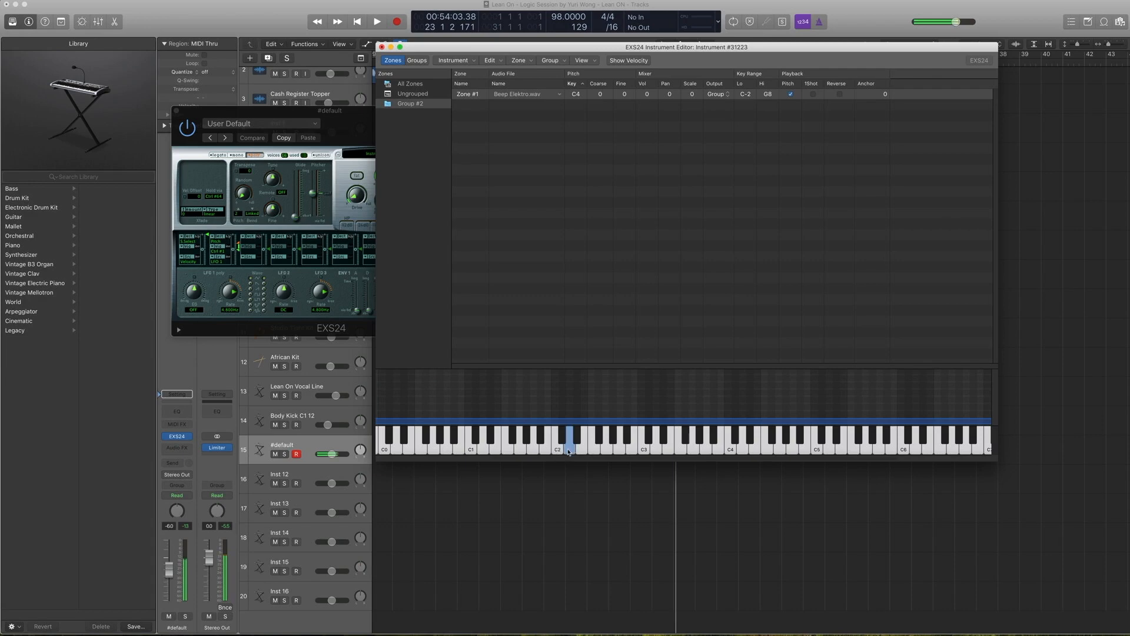
click(581, 451)
click(594, 451)
click(607, 451)
click(618, 451)
click(631, 451)
scroll(716, 441, right, 8)
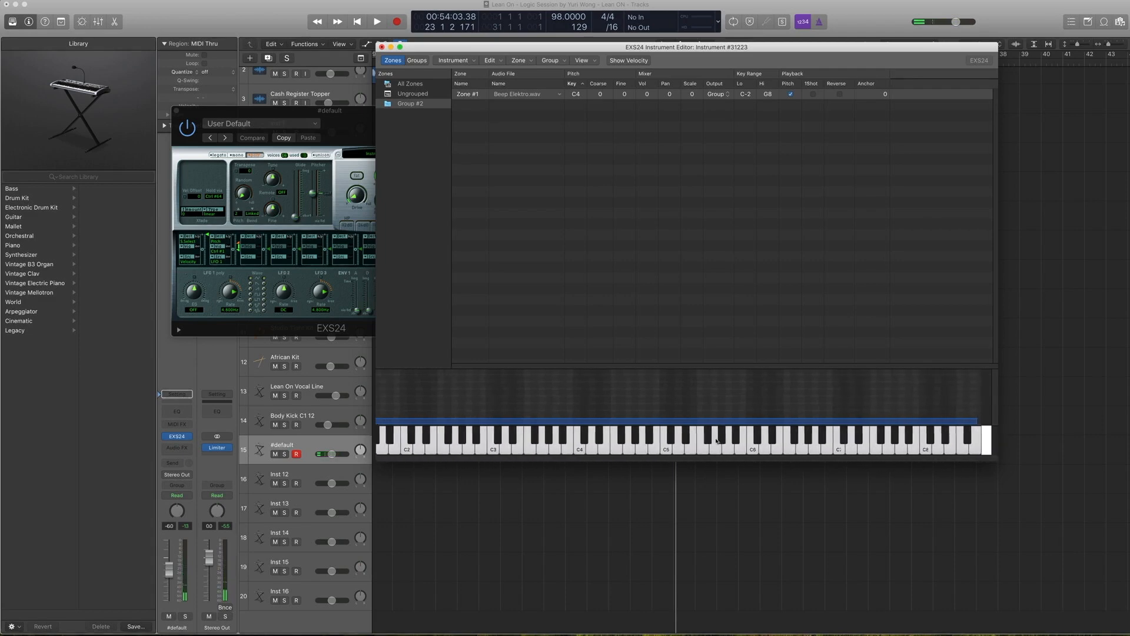
scroll(716, 440, left, 8)
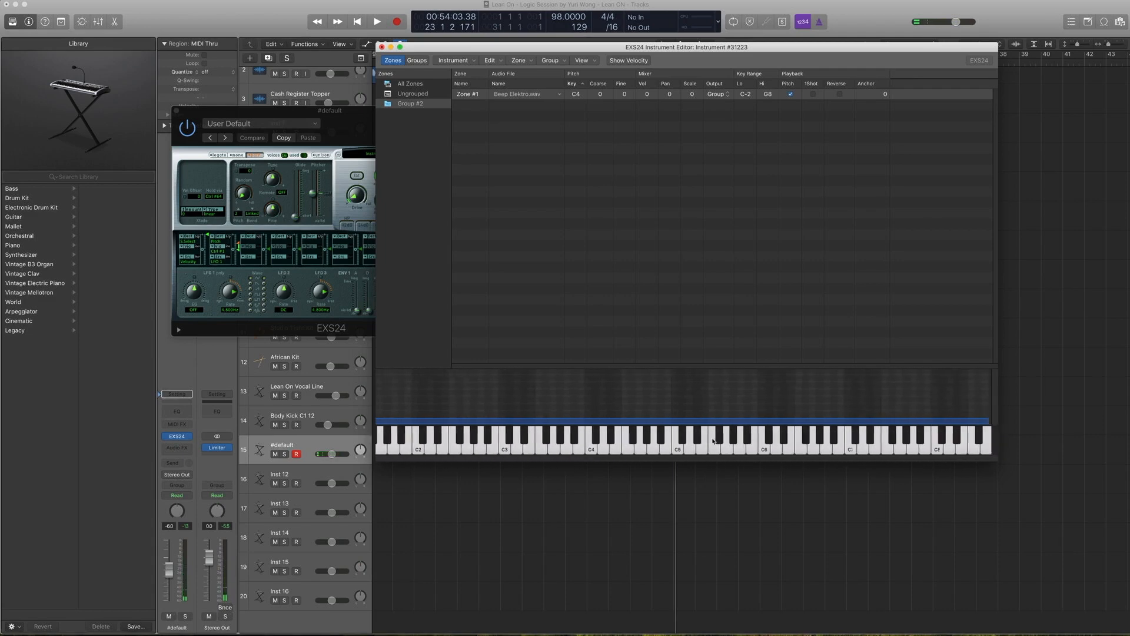
Step: View the instrument's save options, then close the Instrument Editor without saving and close the EXS24 window
click(457, 61)
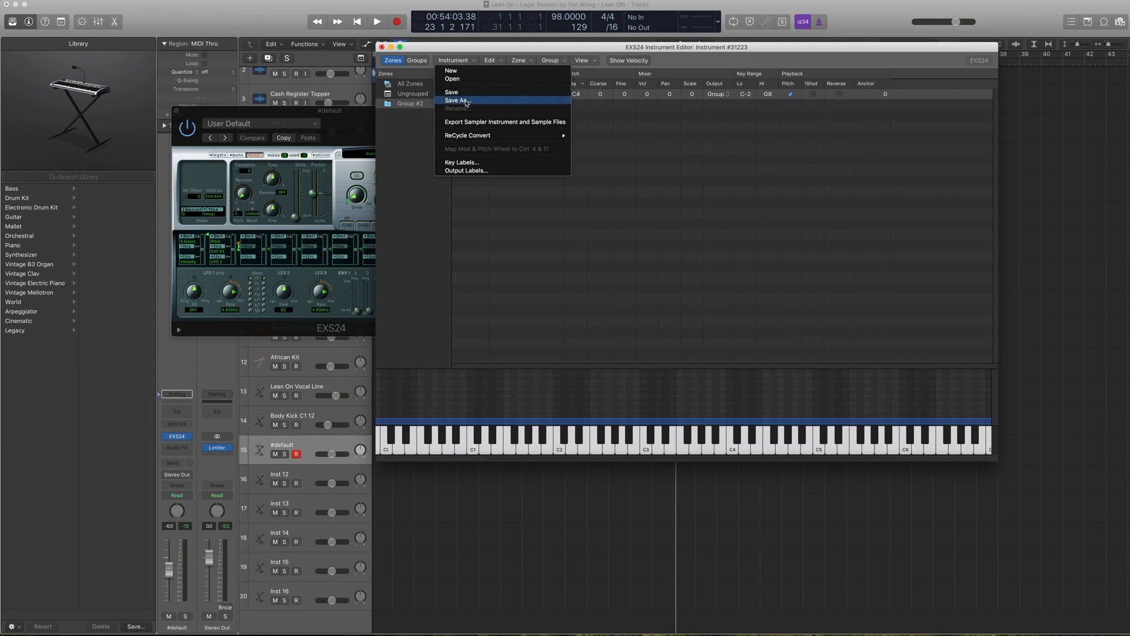
click(596, 48)
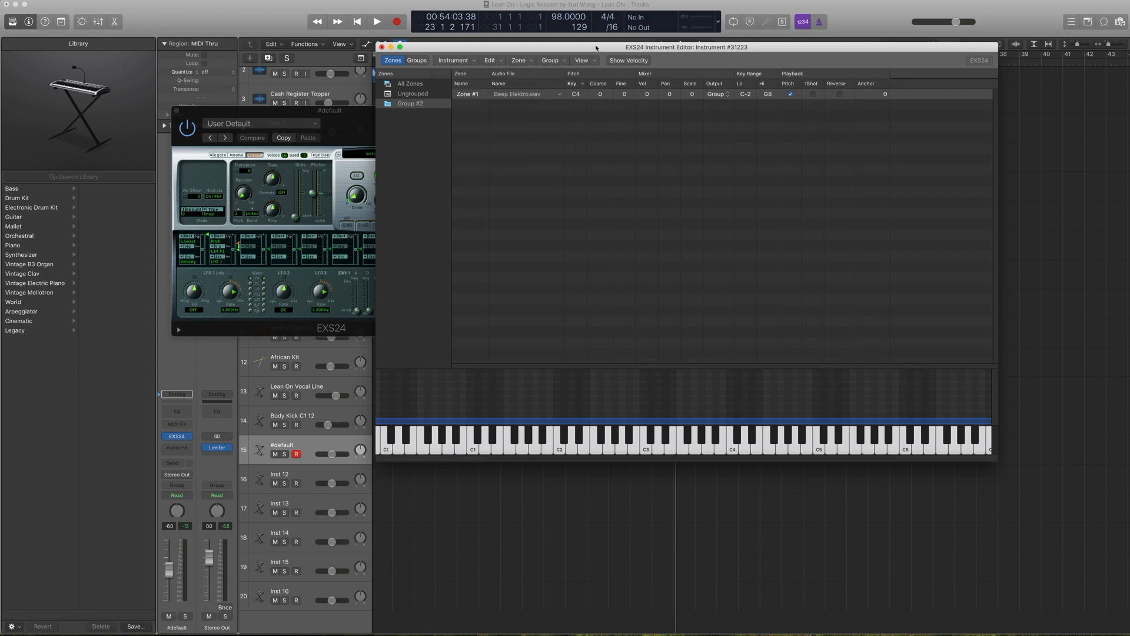
click(382, 47)
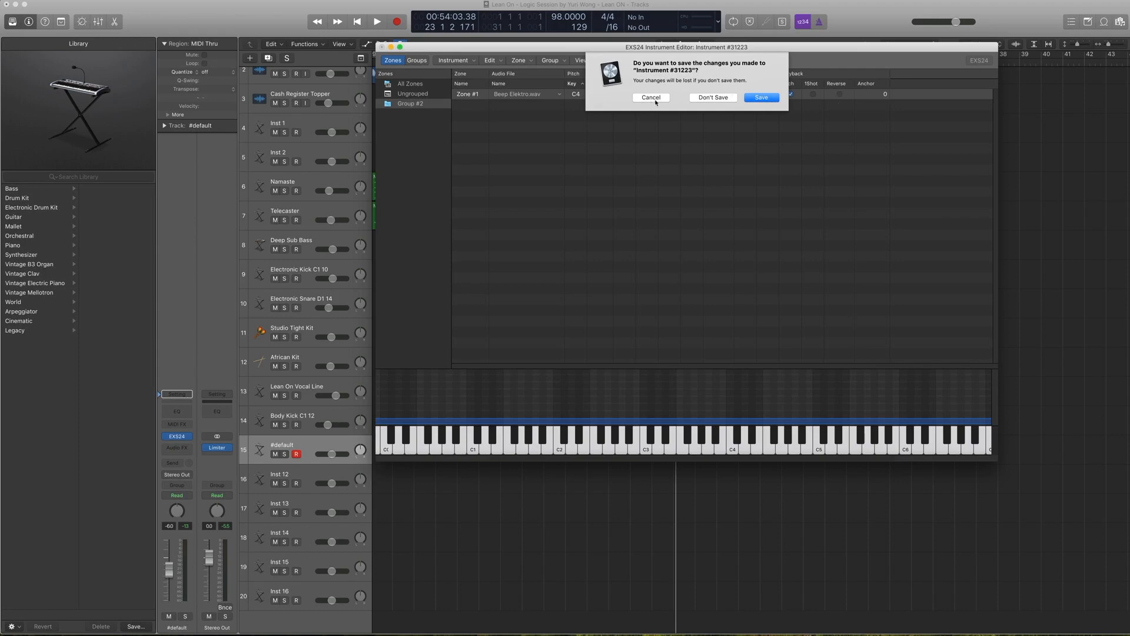
click(697, 99)
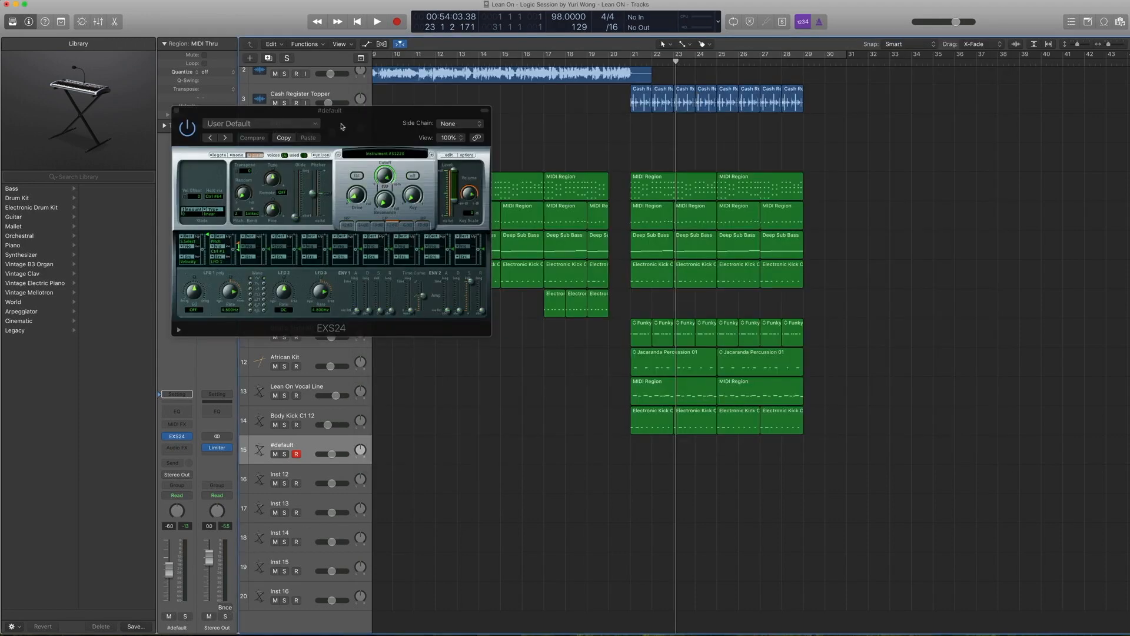
click(177, 111)
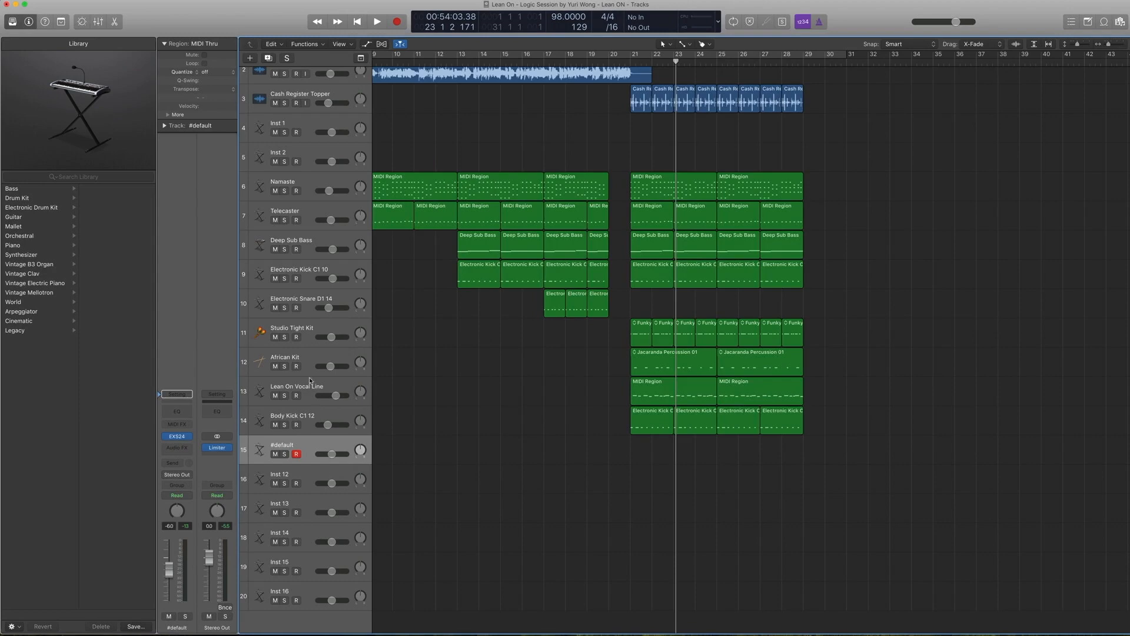
Step: Select both regions on the Lean On Vocal Line track and move the playhead to bar 21
click(310, 382)
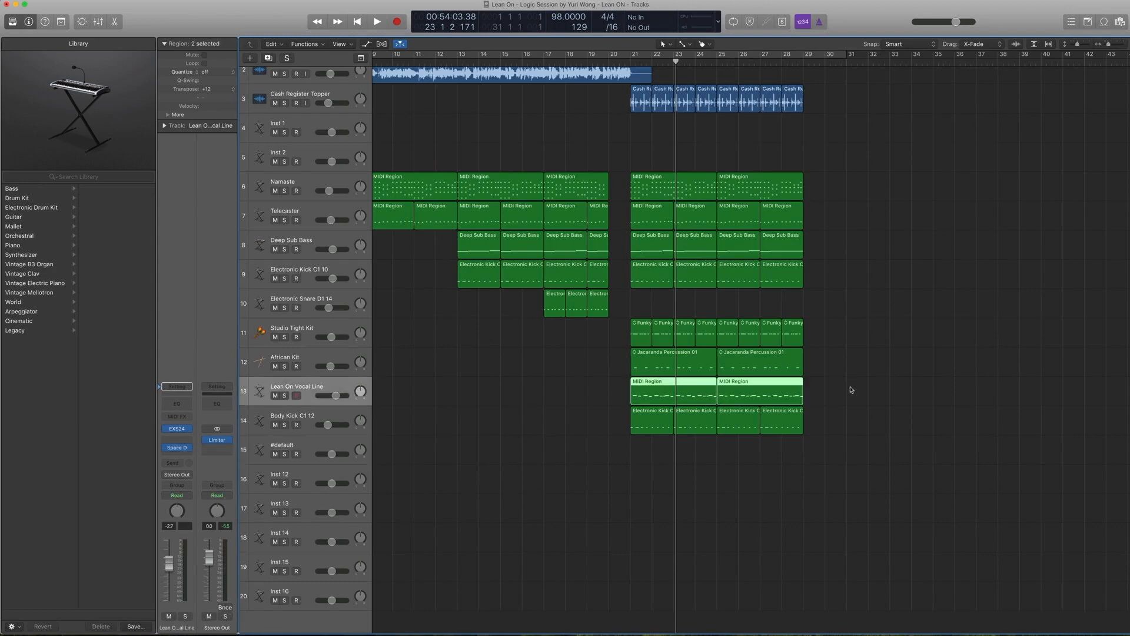
drag(850, 388, 653, 391)
key(shift+space)
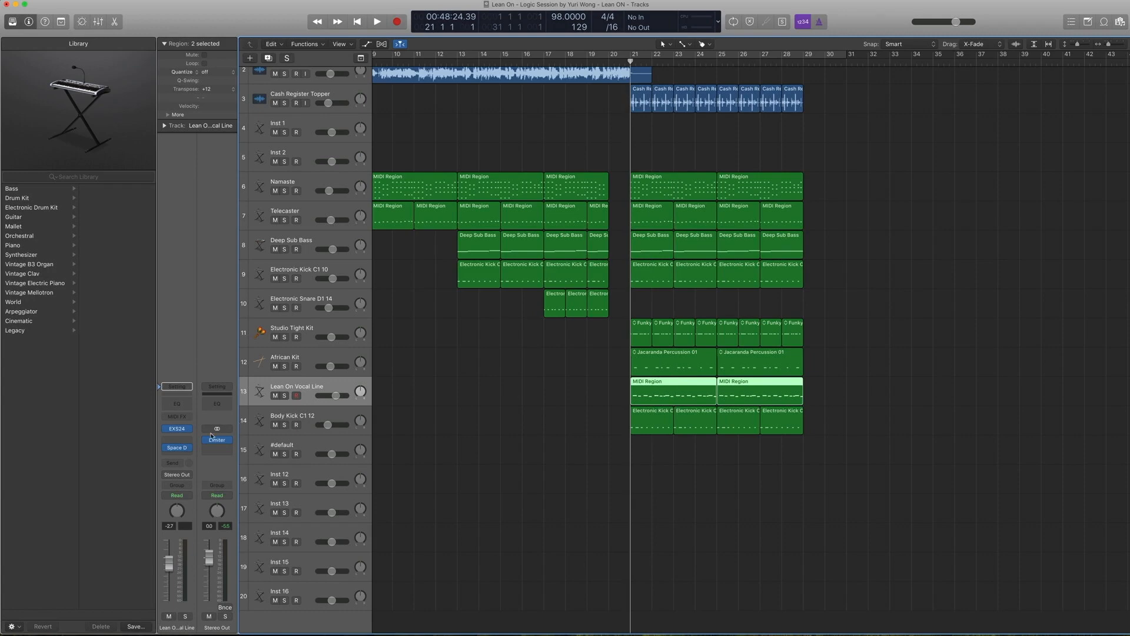
Step: Examine the vocal line's Space Designer reverb and where 02.7s Big Chamber sits among the Large Spaces room presets, then close it
click(176, 447)
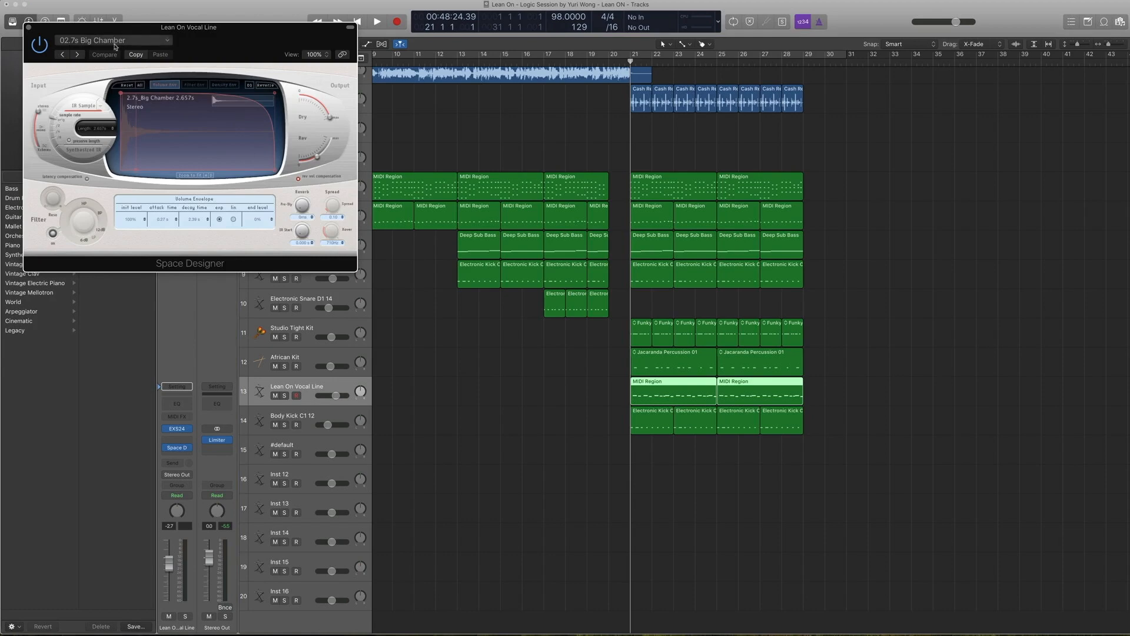
click(115, 41)
mouse_move(109, 179)
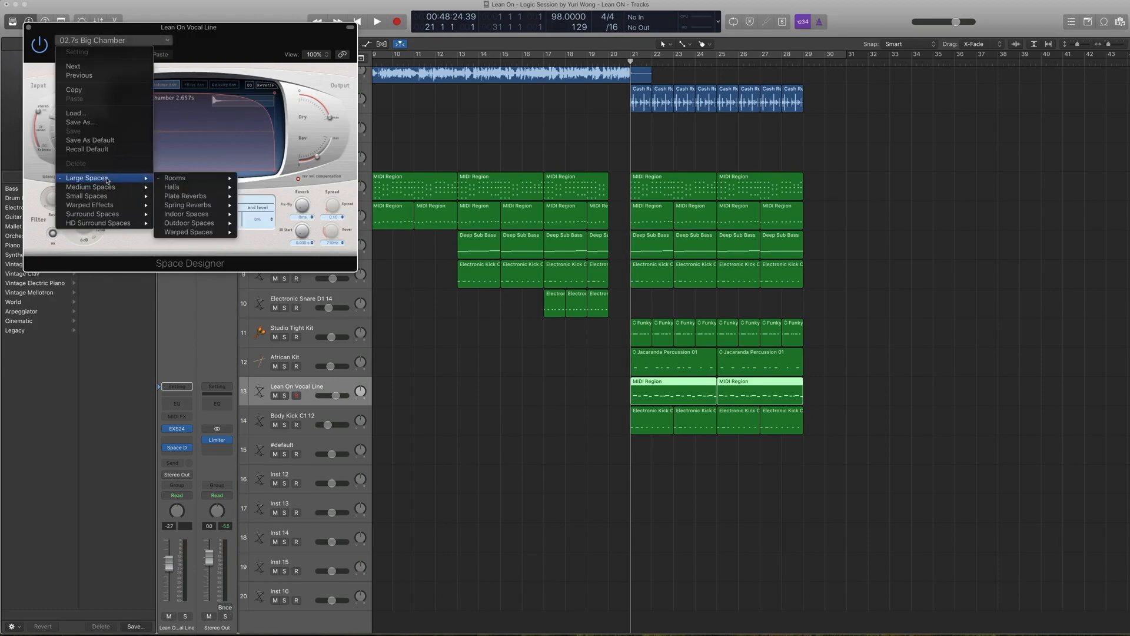
mouse_move(202, 180)
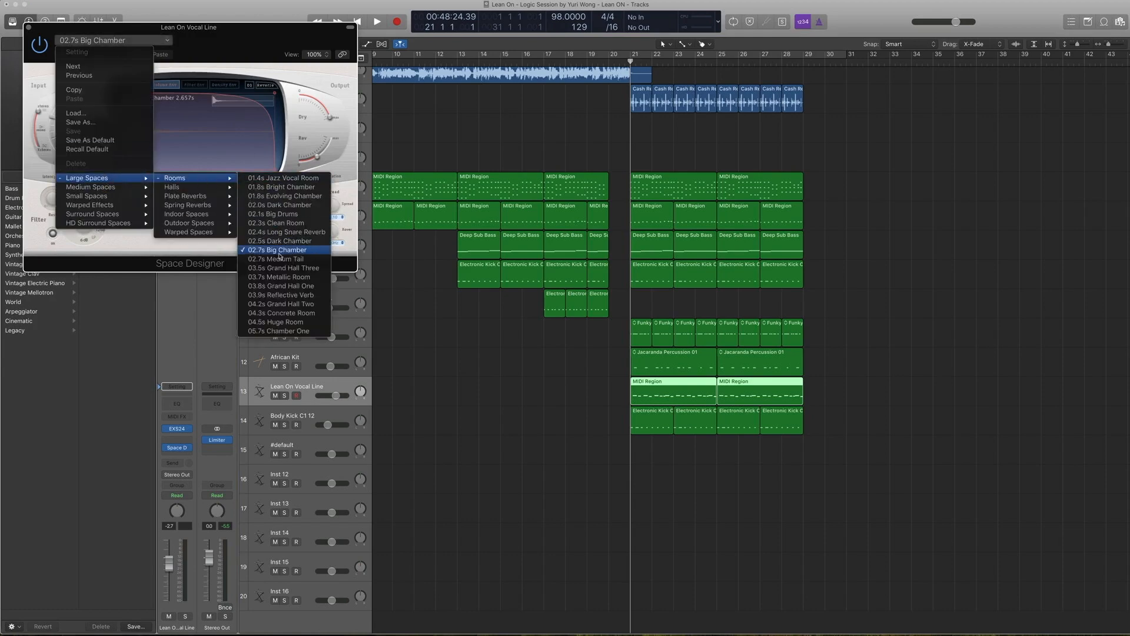
click(163, 27)
click(29, 27)
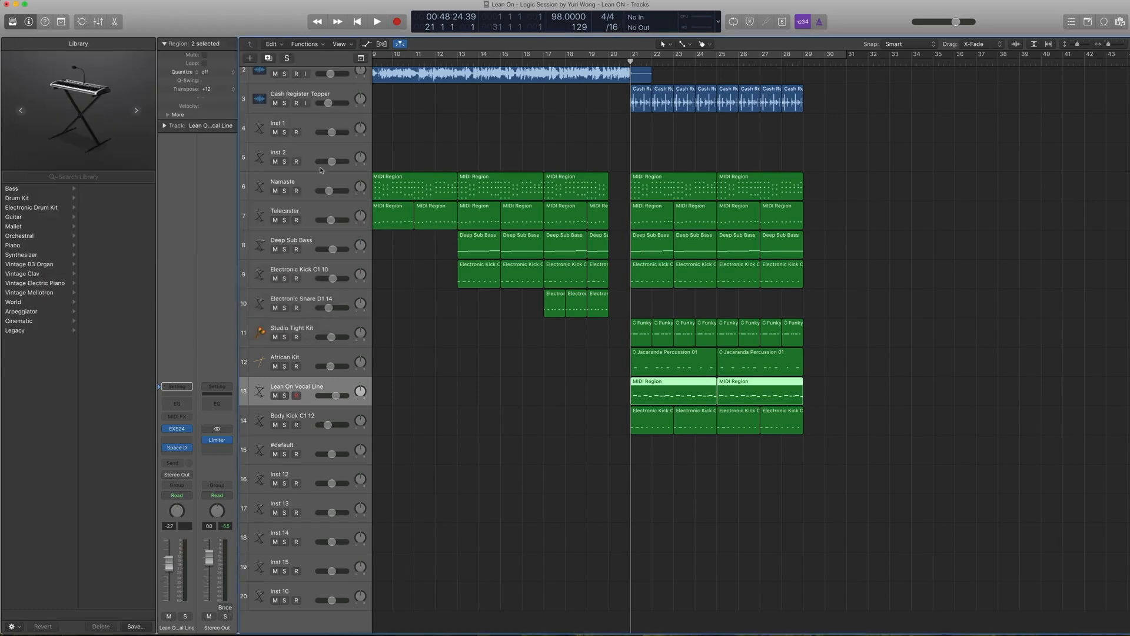
Step: Play the vocal line regions soloed from bar 21, turn off solo, and take a look at the track's EXS24 window
key(ctrl+s)
key(space)
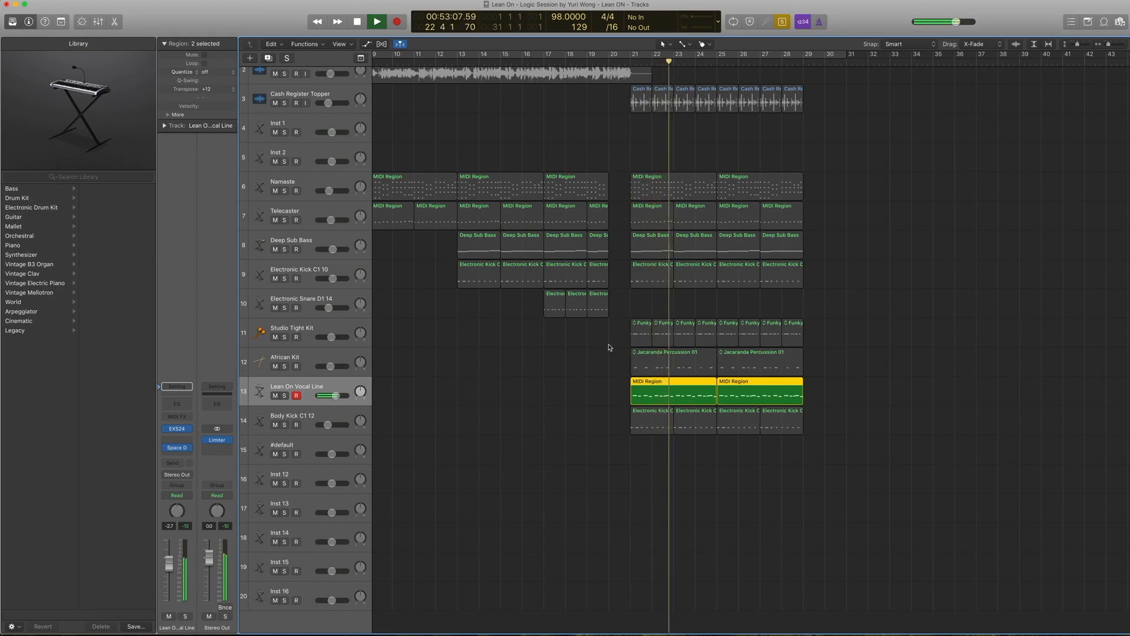
key(space)
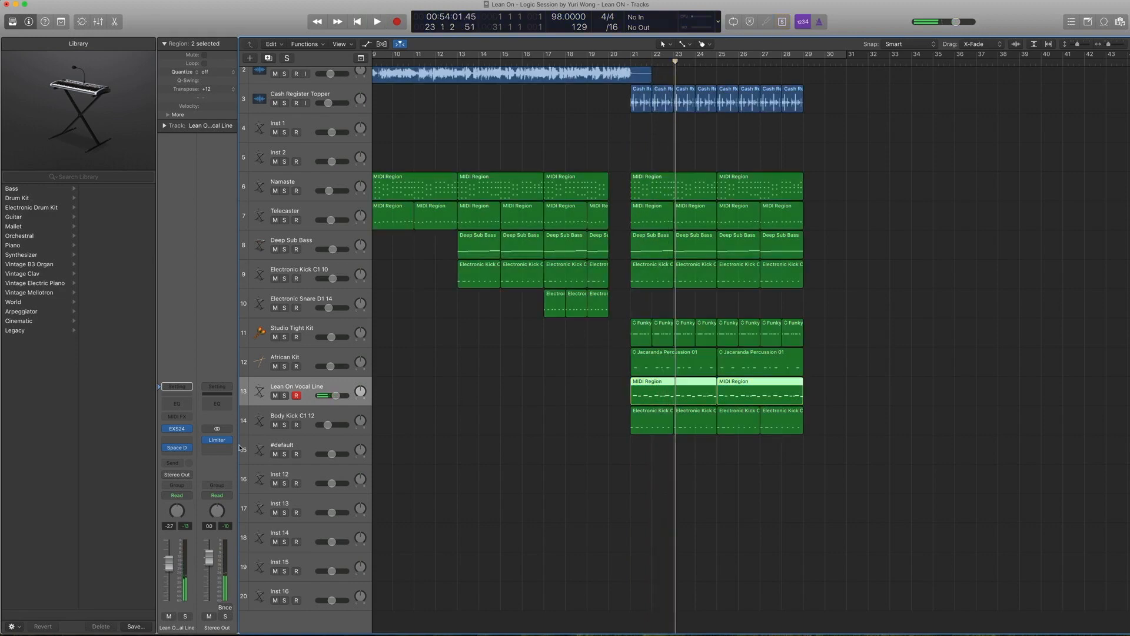
click(178, 429)
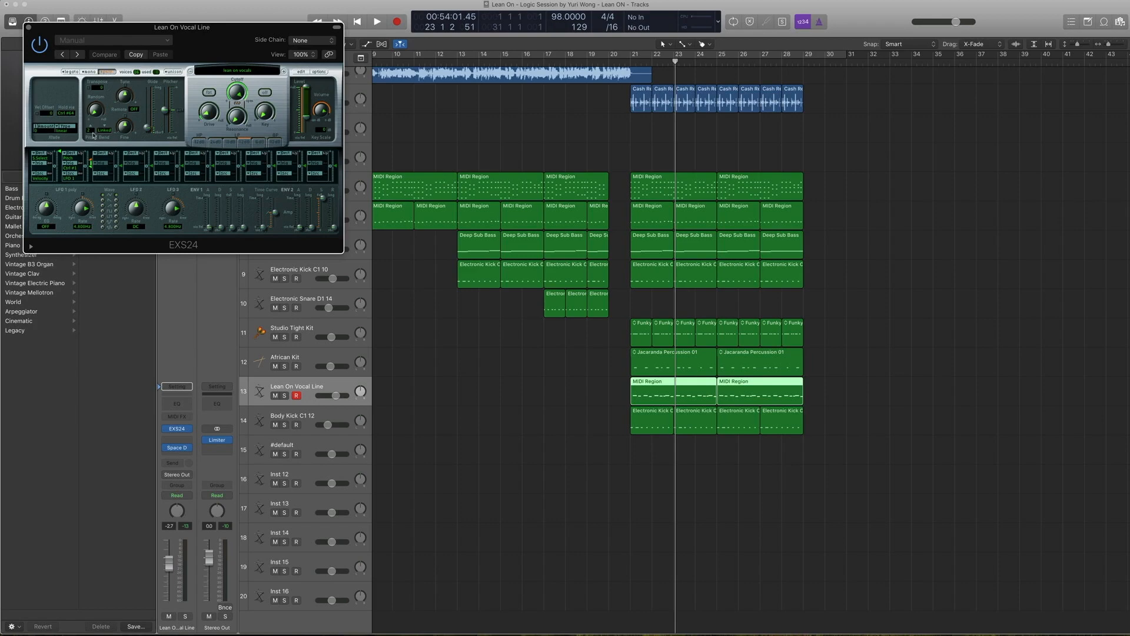
click(29, 28)
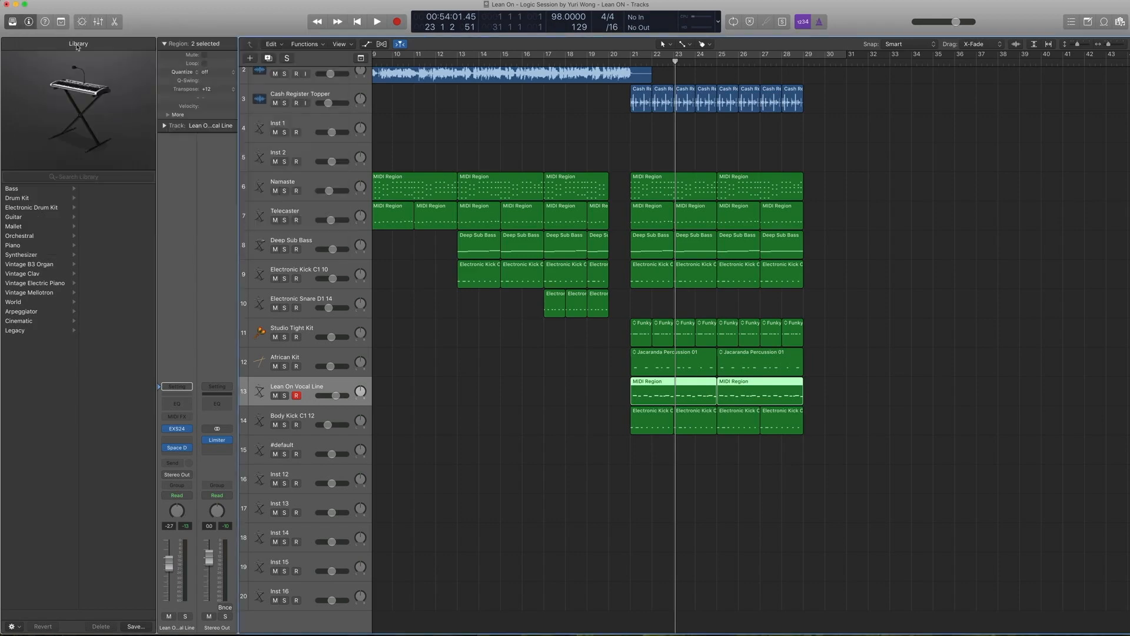
Step: Open the first Lean On Vocal Line region in the piano roll and play it soloed from bar 21
click(617, 386)
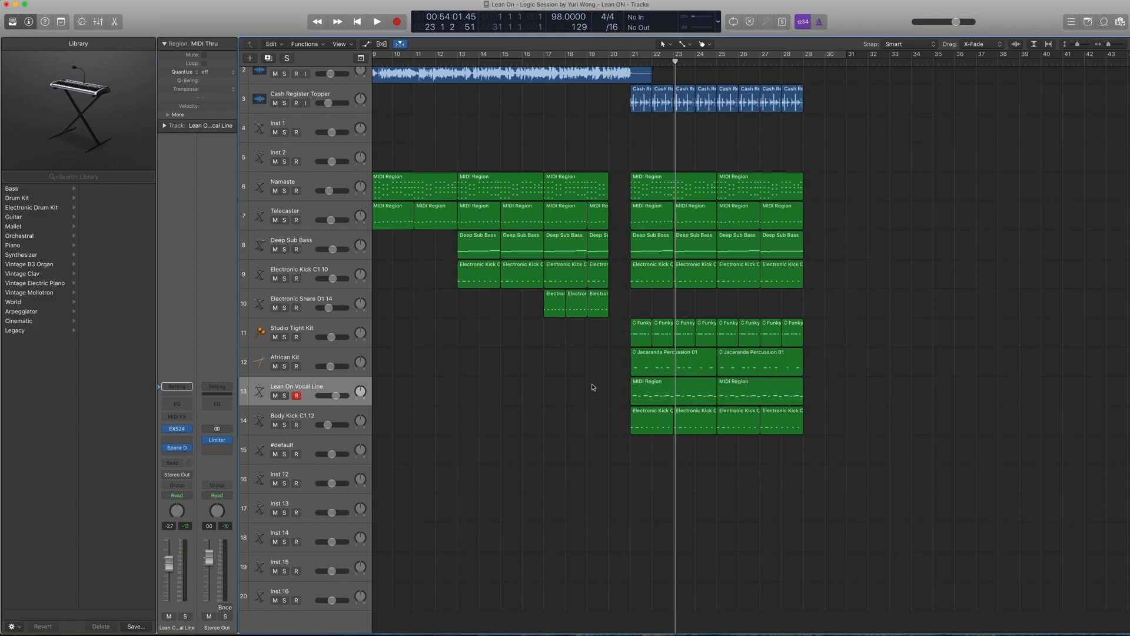
double_click(656, 388)
scroll(497, 519, up, 3)
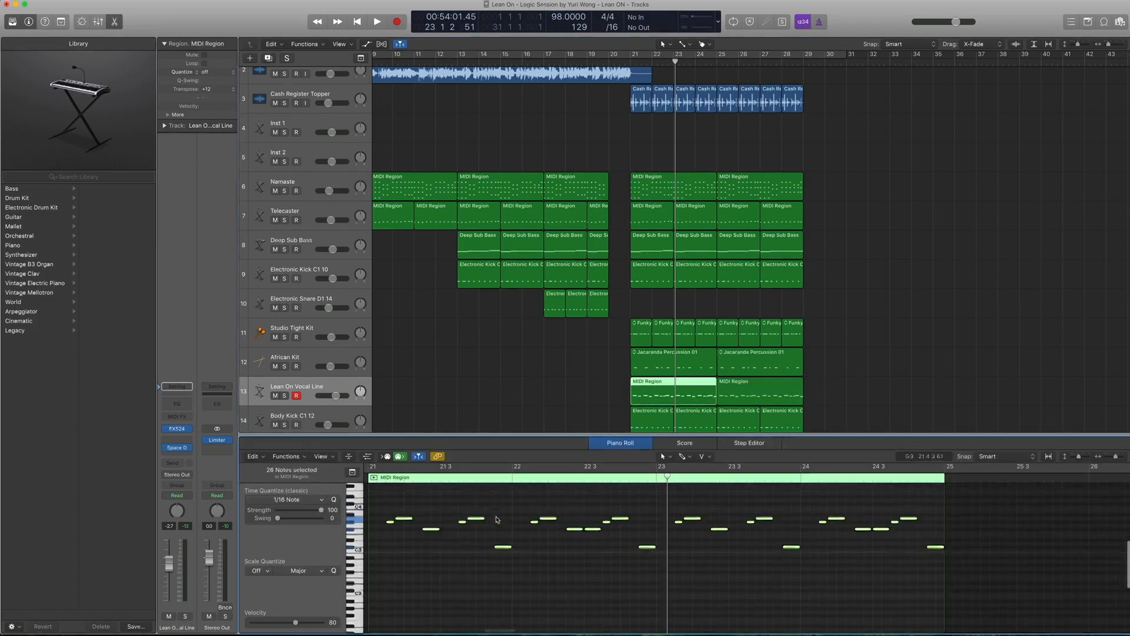
key(ctrl+s)
key(space)
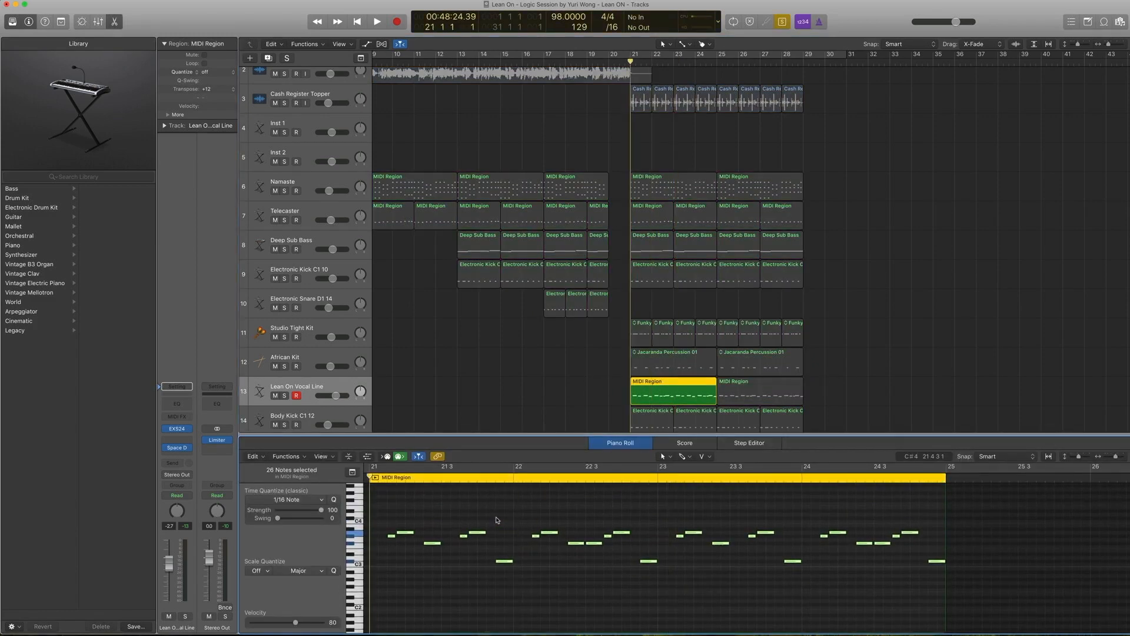
Step: Turn off solo, play the full drop from bar 21 while hiding the piano roll, then stop playback
key(ctrl+s)
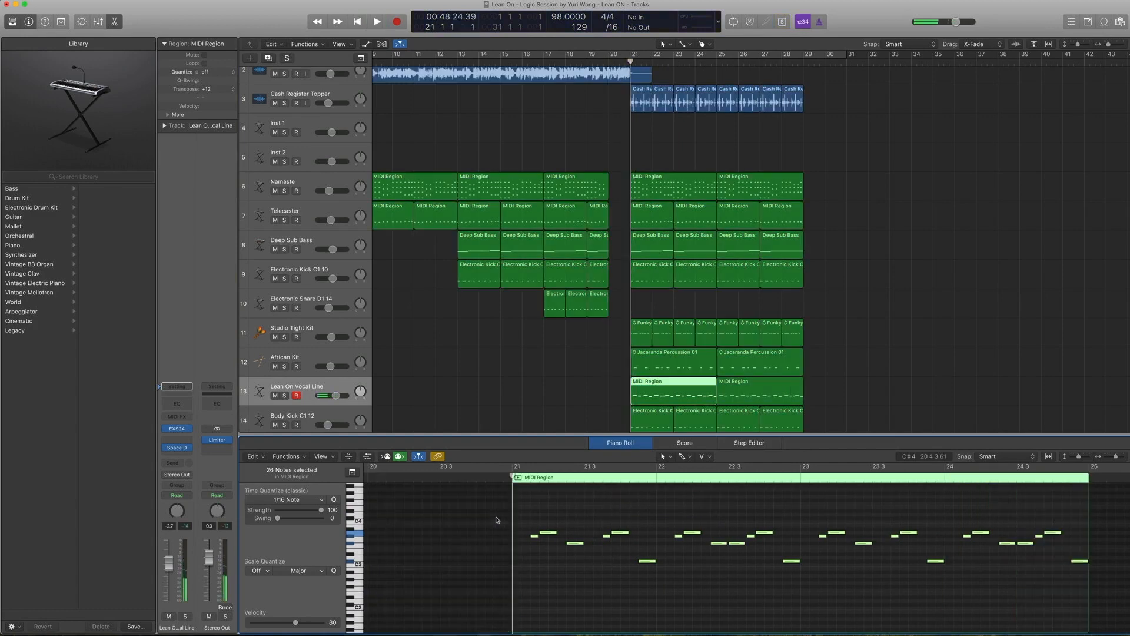
key(space)
scroll(564, 421, down, 2)
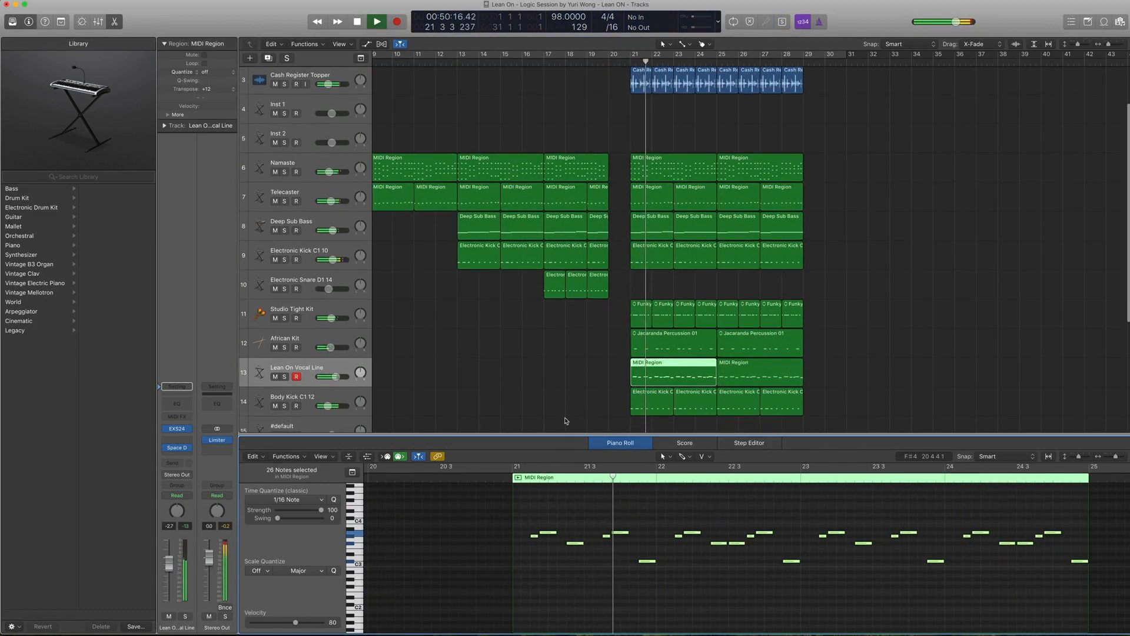
key(p)
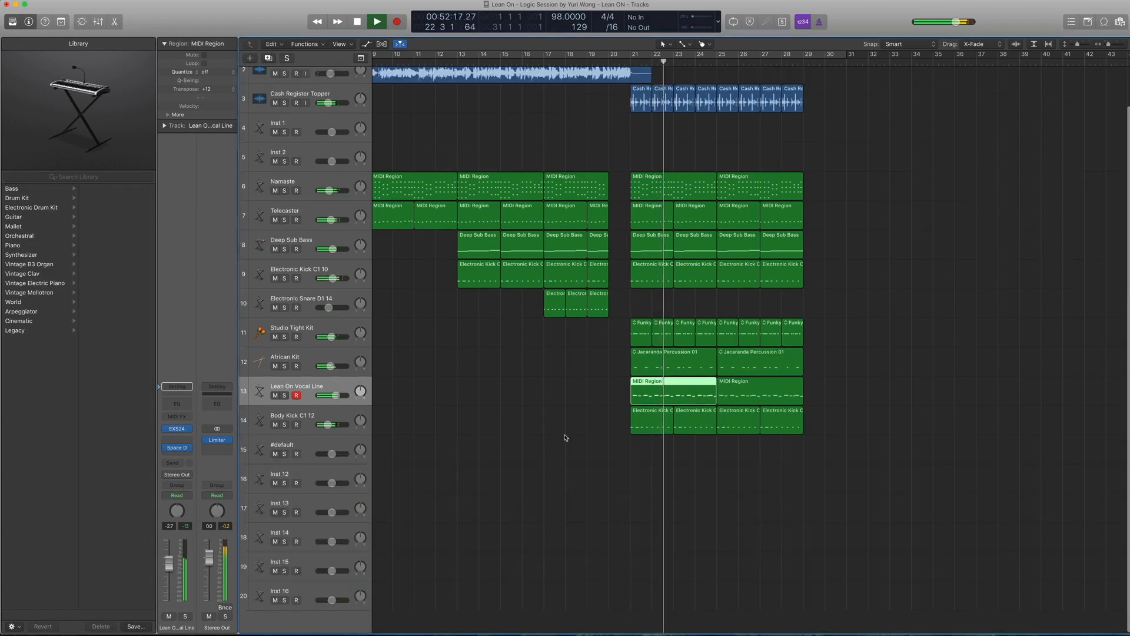
key(space)
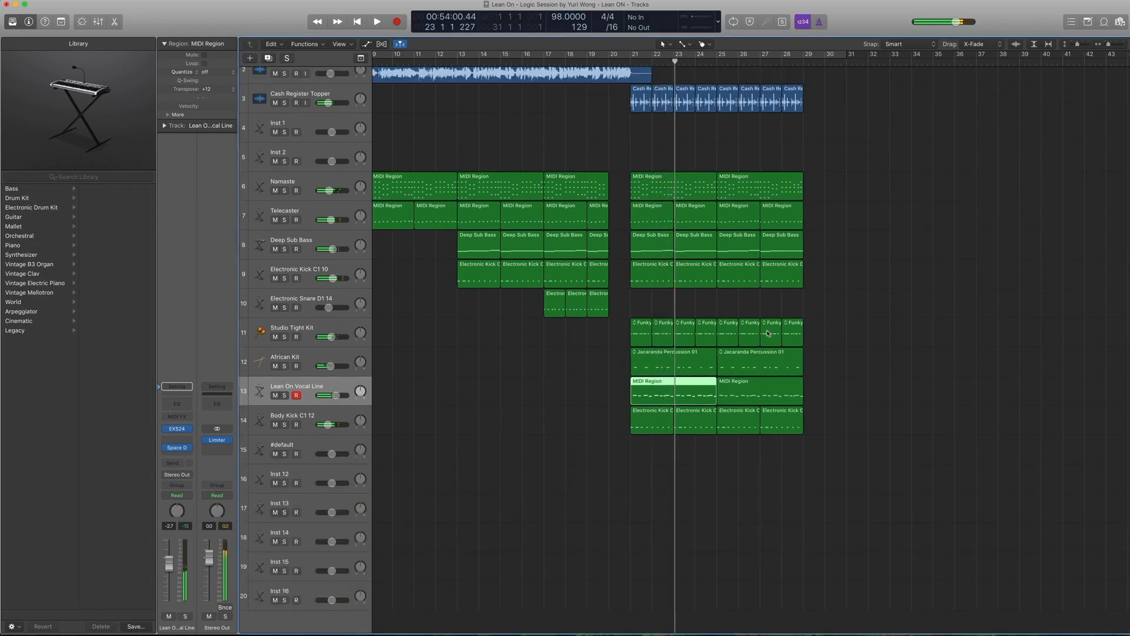
scroll(612, 105, left, 10)
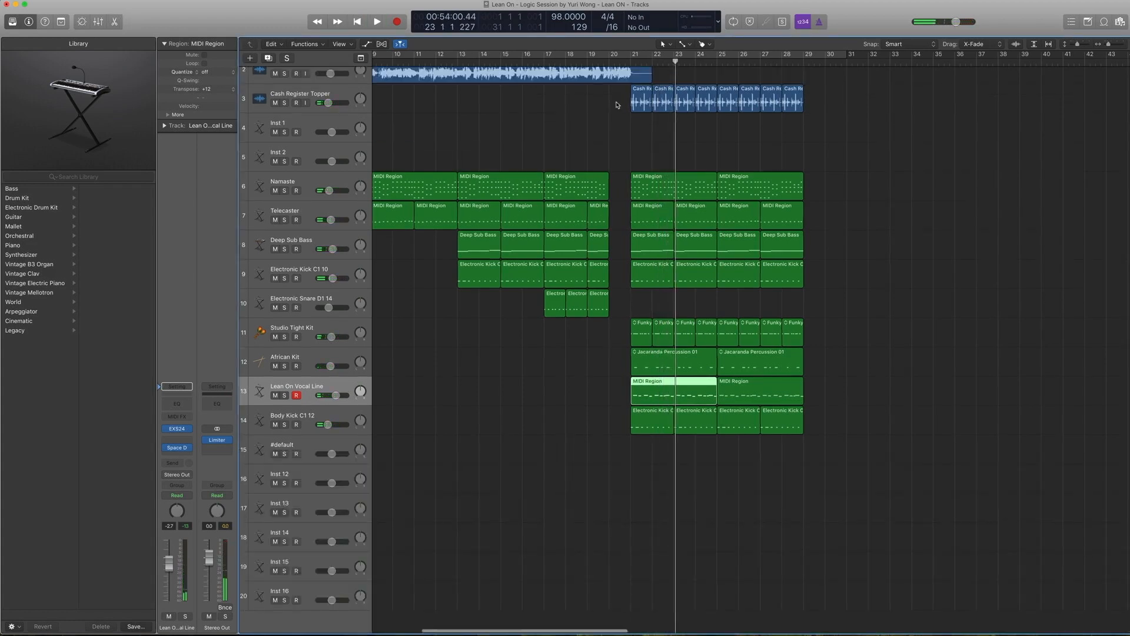
scroll(609, 104, left, 2)
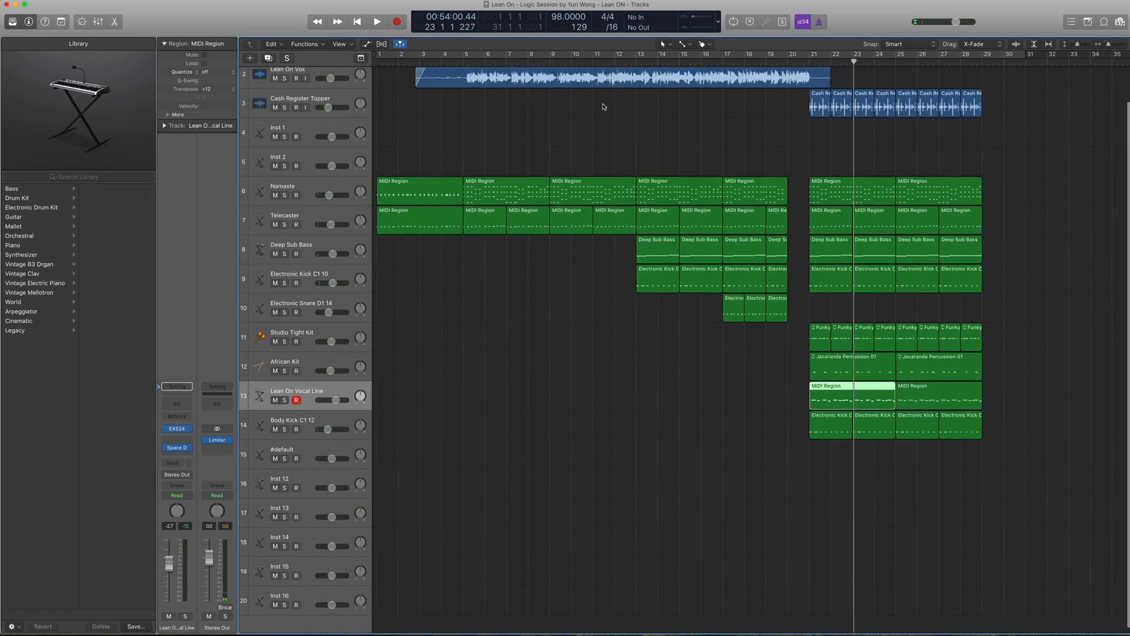